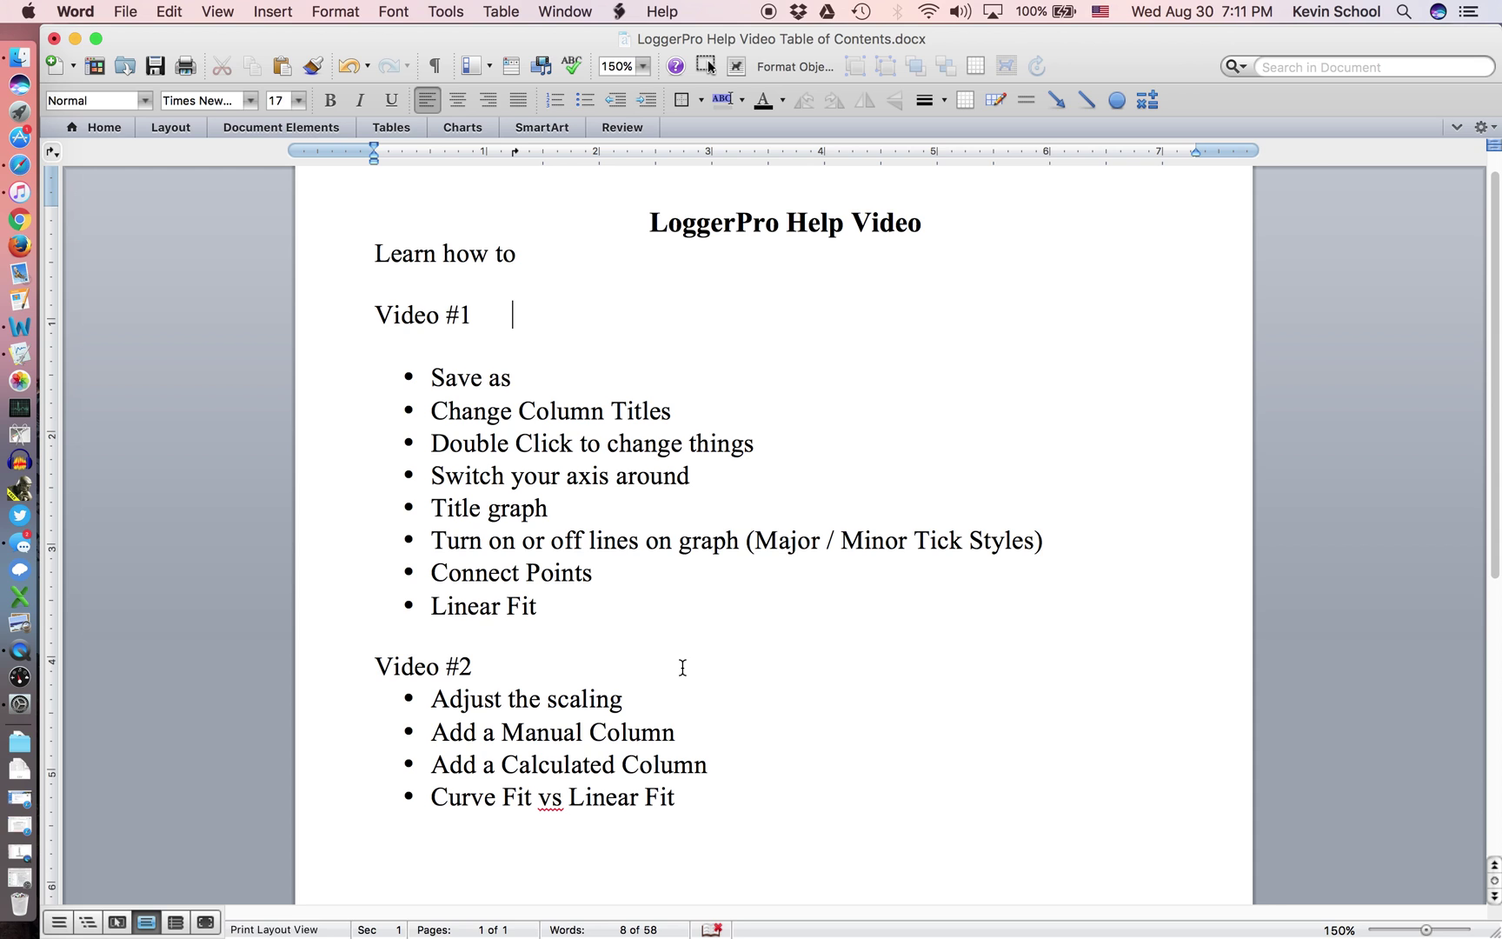
Switch to Logger Pro and review the graph's axis scaling options without changing them
key(super+Tab)
key(super+Tab)
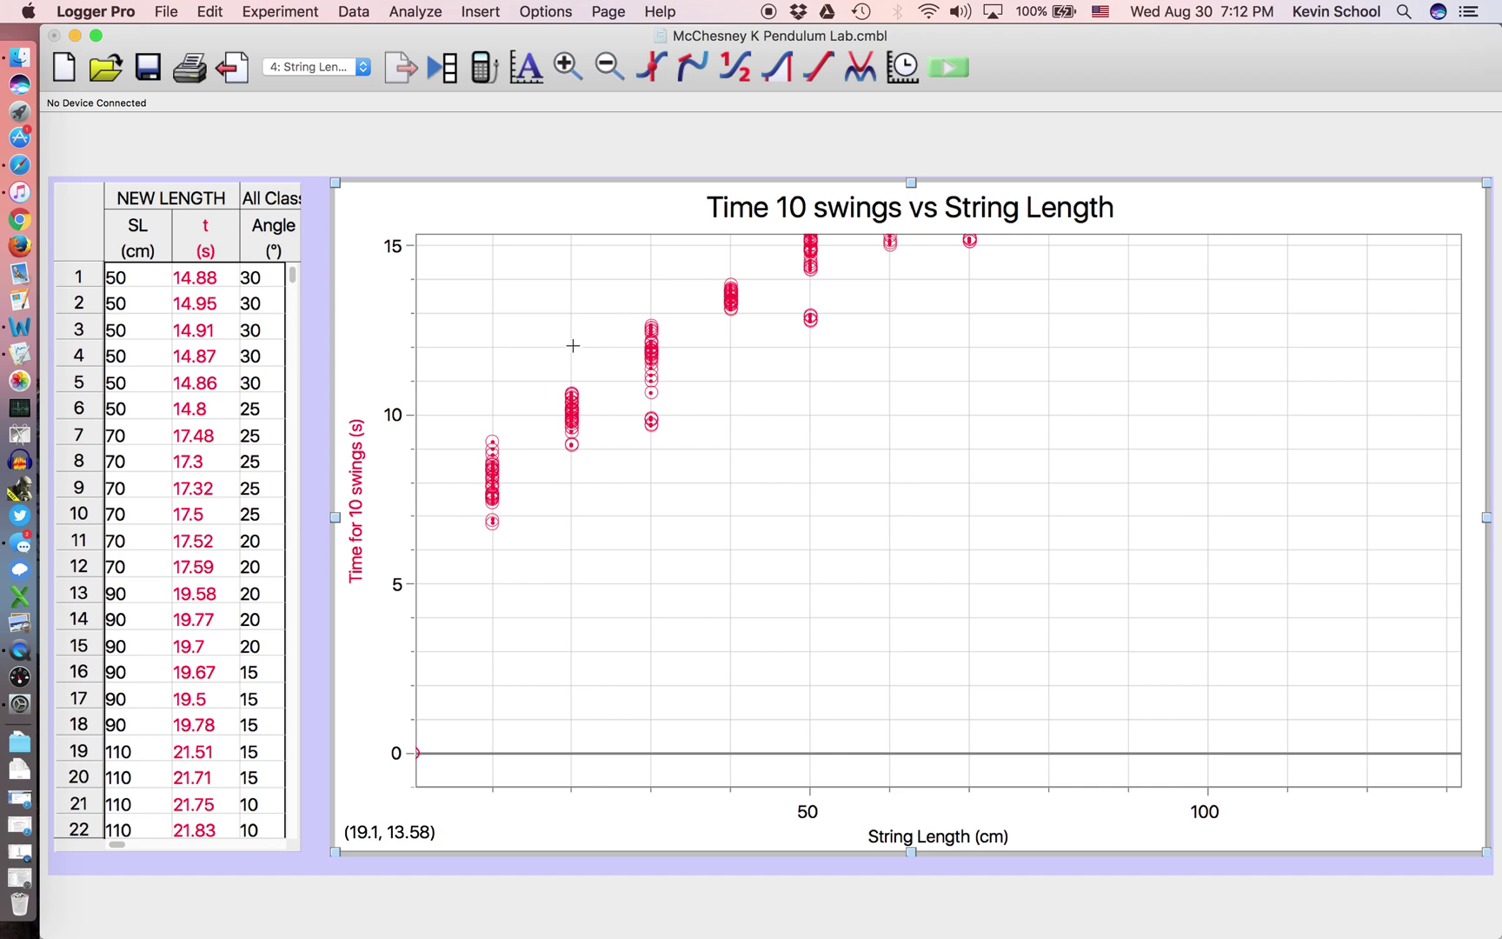
double_click(541, 304)
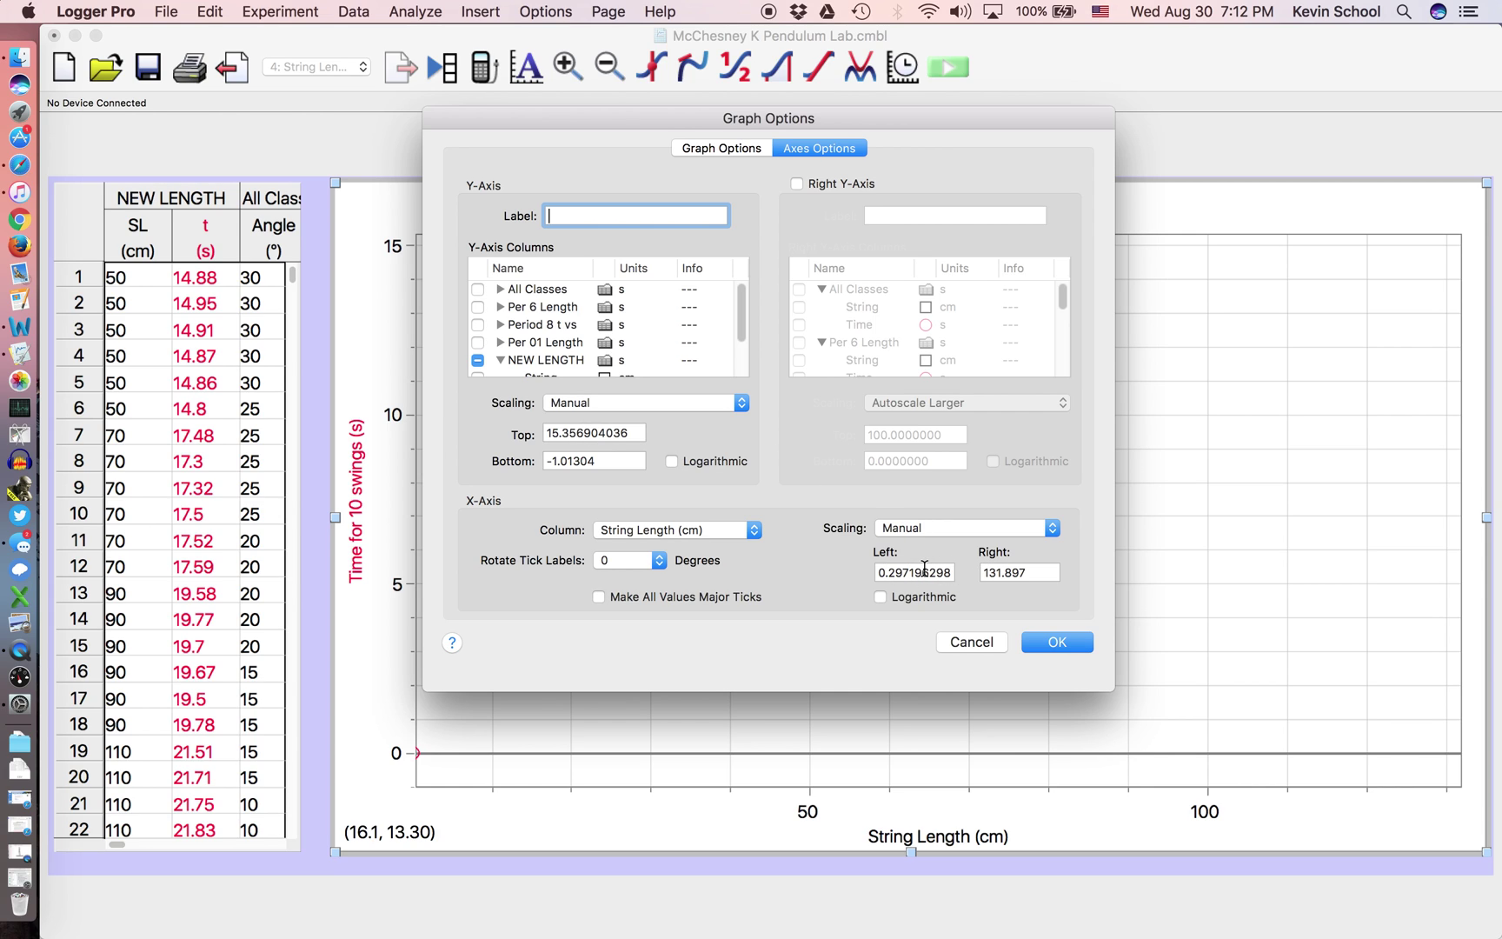
click(1047, 645)
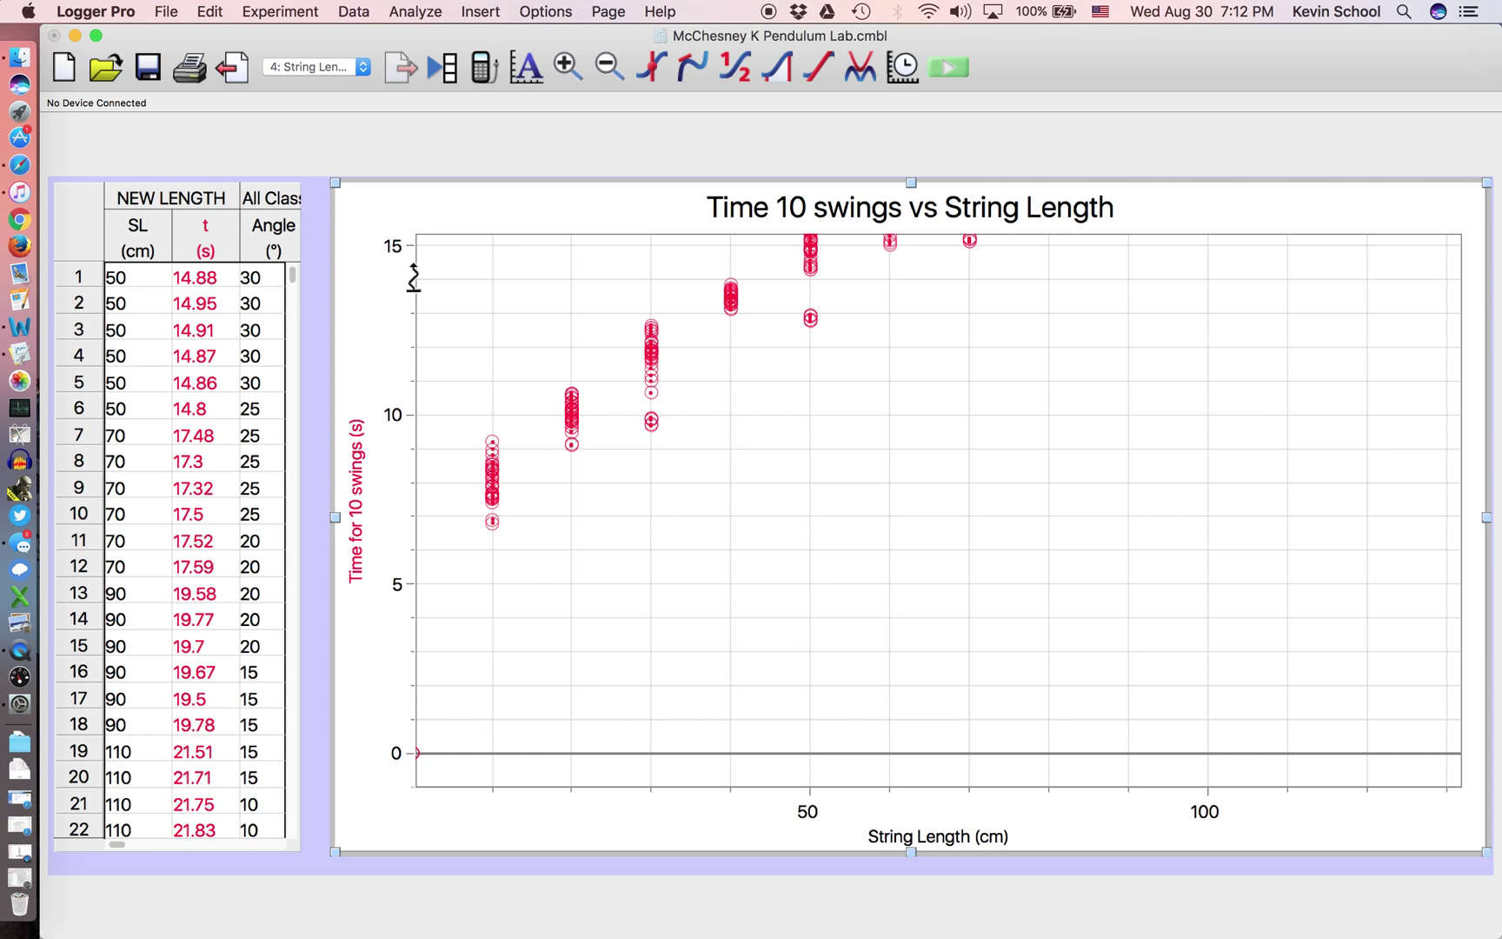
Compress the graph's time axis and set its maximum to 25
drag(414, 278, 412, 368)
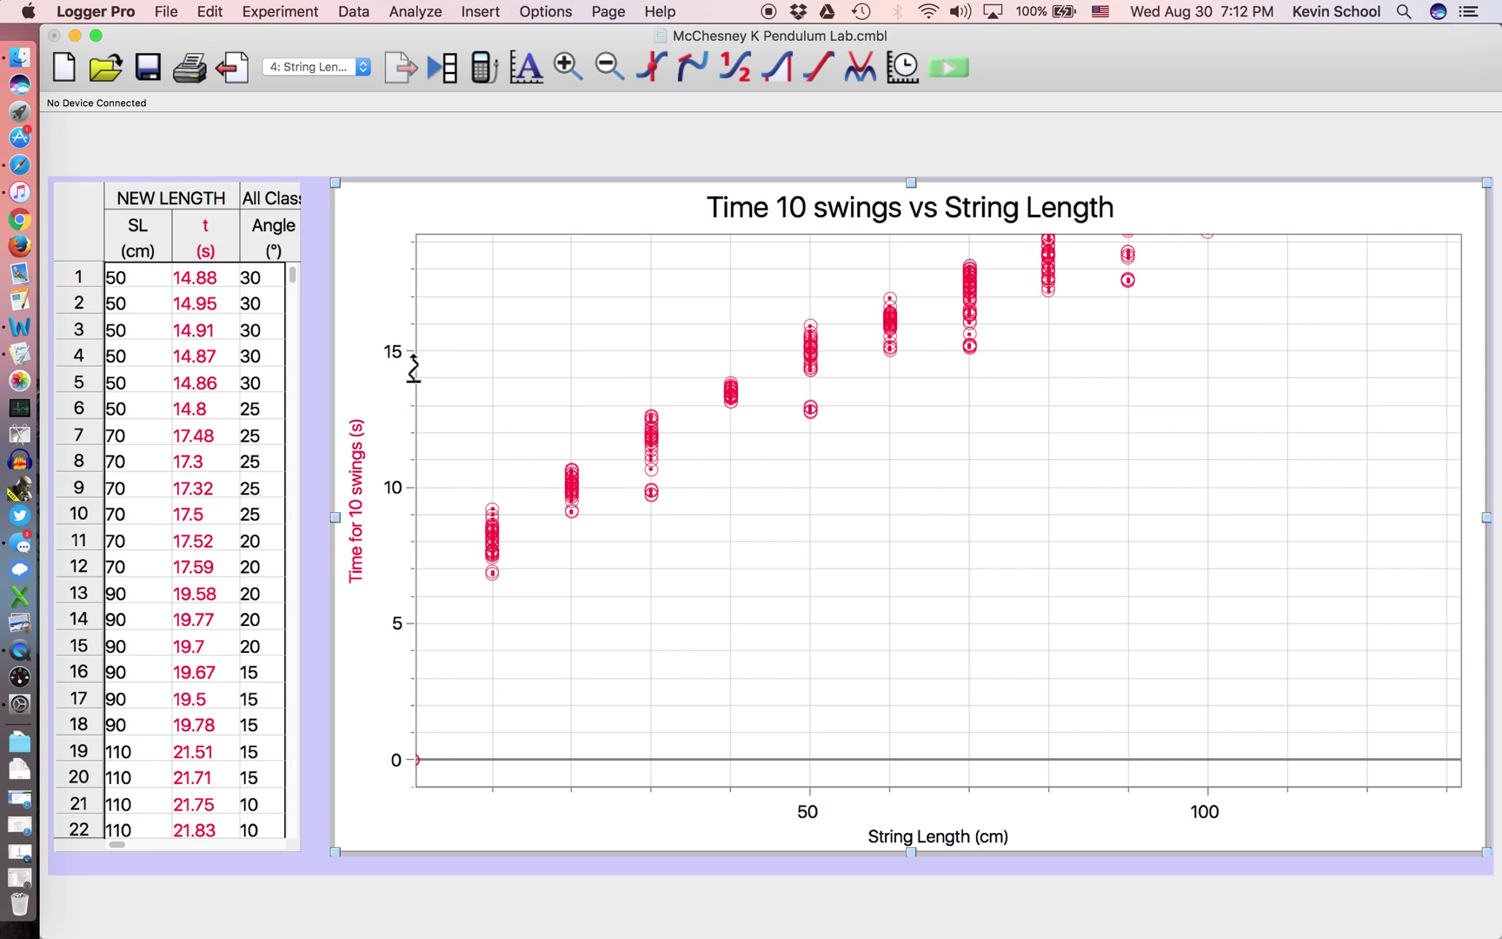
click(396, 247)
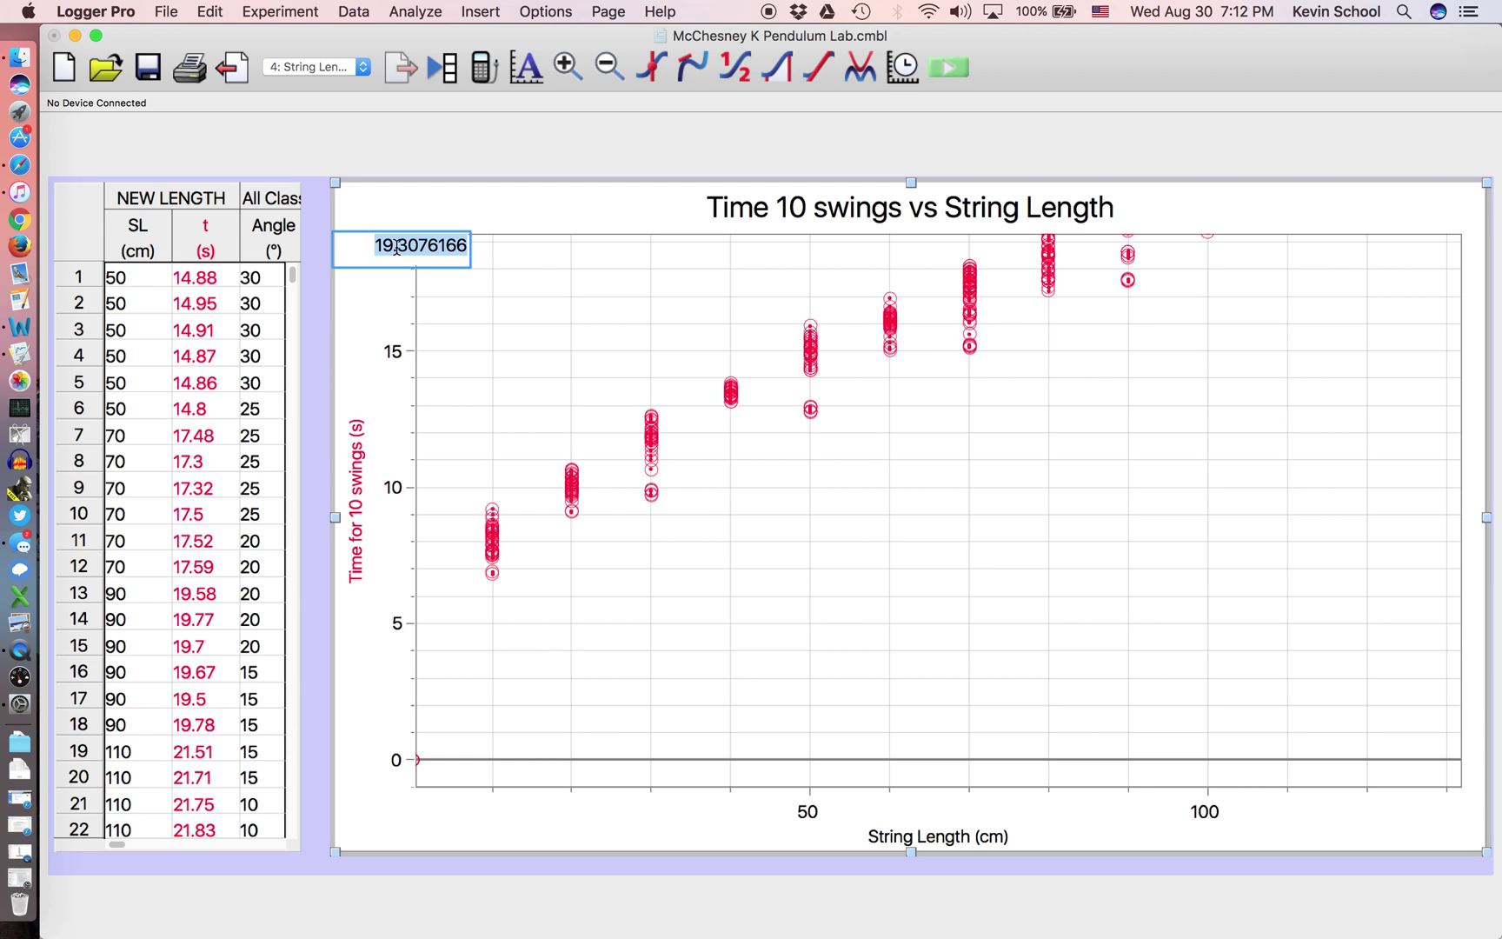
text(25)
key(Return)
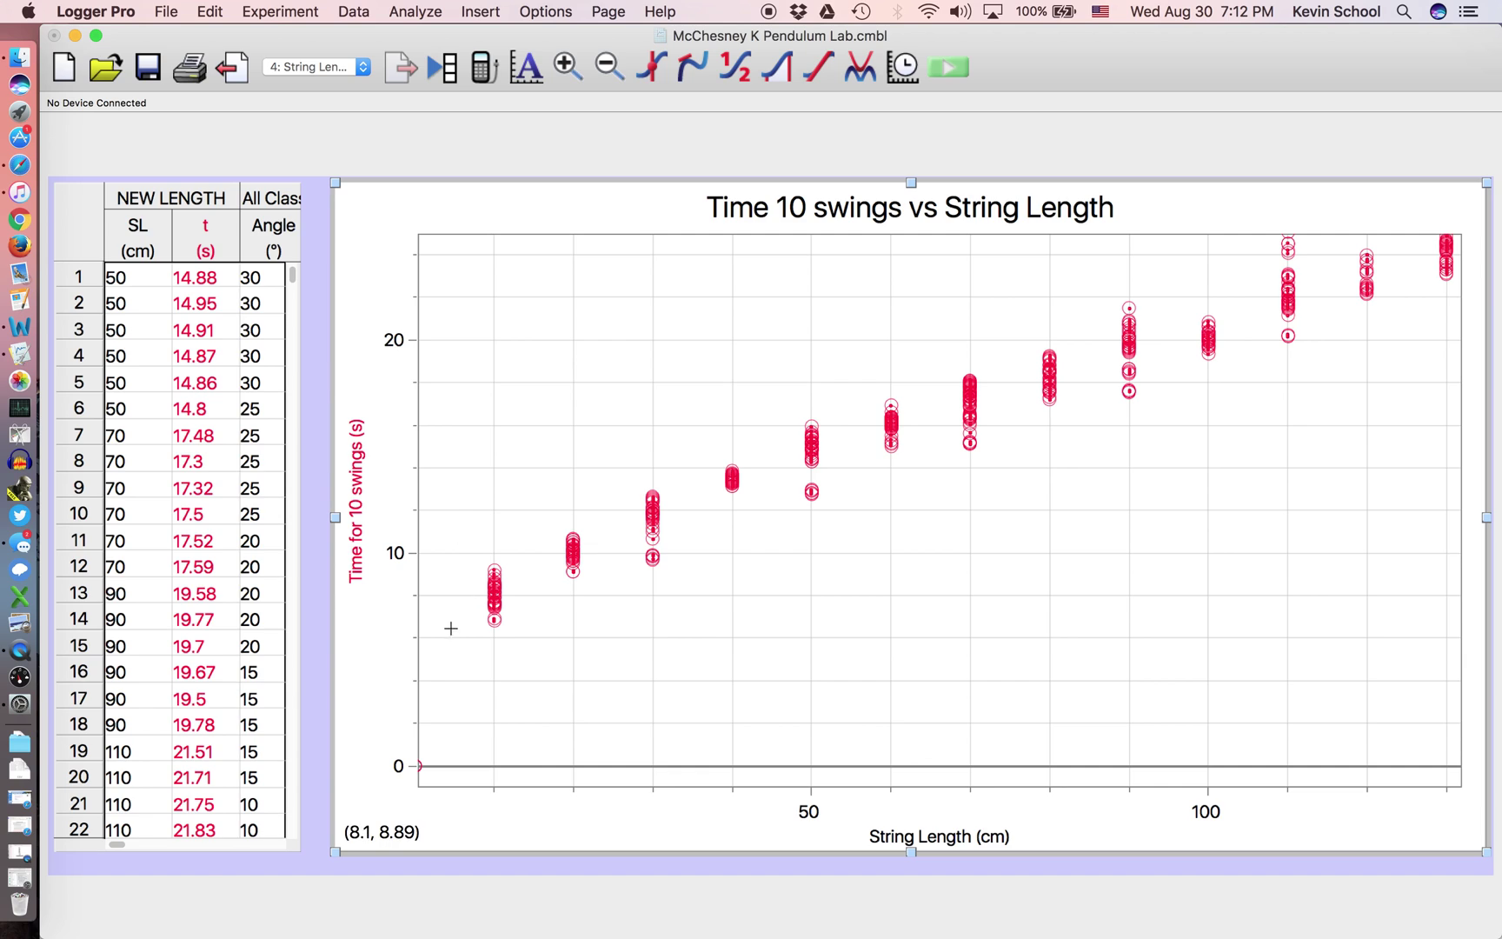
Autoscale the graph and adjust both axes so the origin and all points up to 130 cm sit inside the plot
click(529, 69)
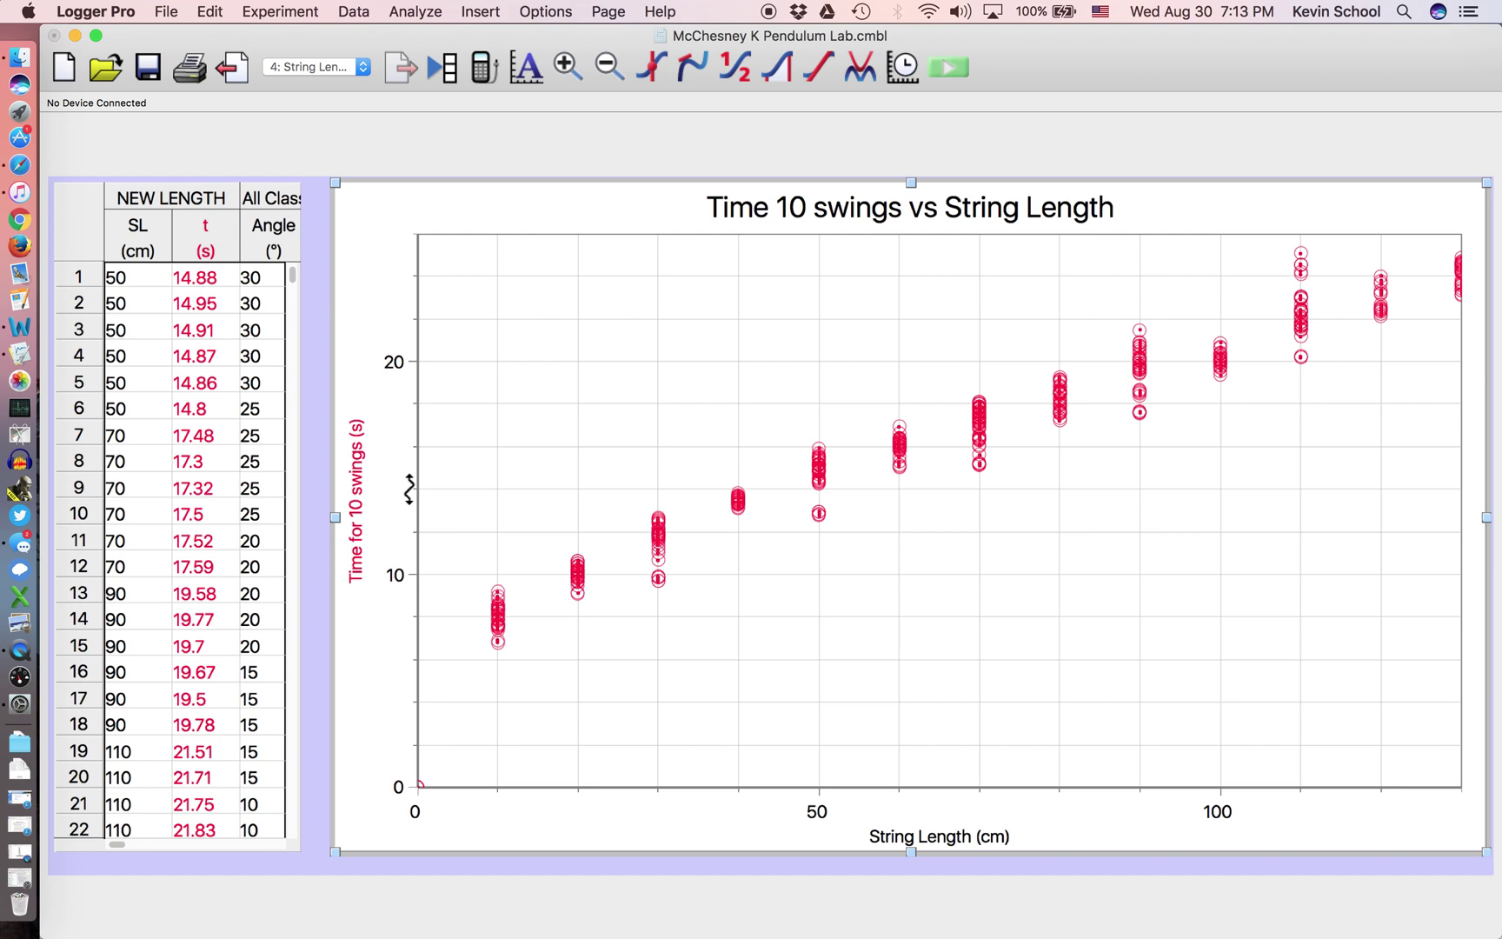
mouse_move(410, 489)
mouse_down()
mouse_move(406, 604)
mouse_move(422, 419)
mouse_move(427, 548)
mouse_move(423, 426)
mouse_move(422, 529)
mouse_move(415, 482)
mouse_up()
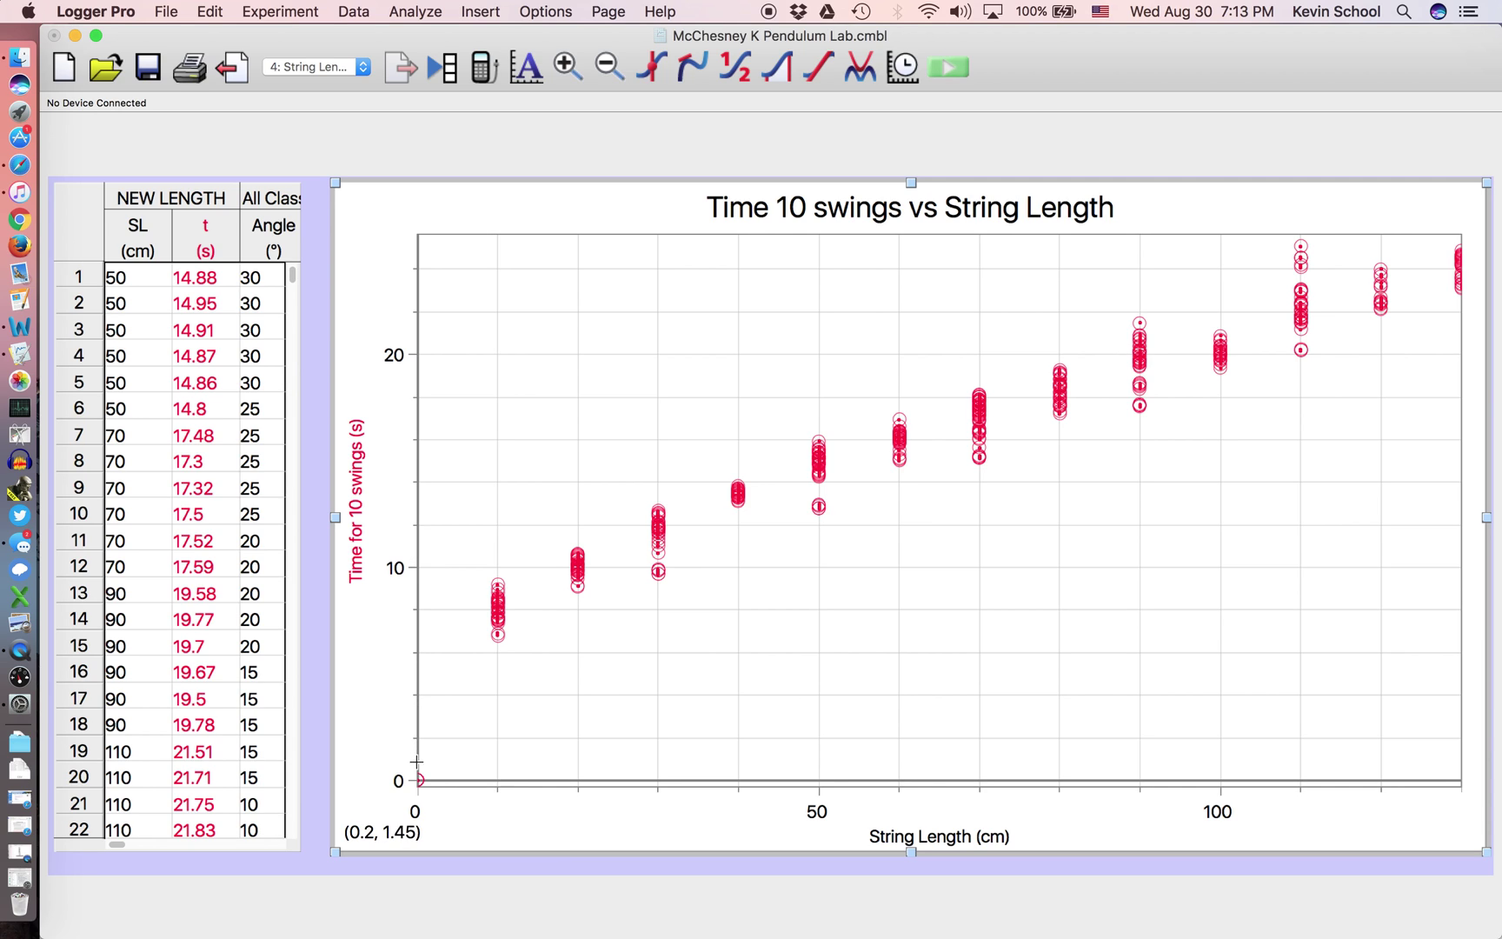
drag(414, 765, 476, 788)
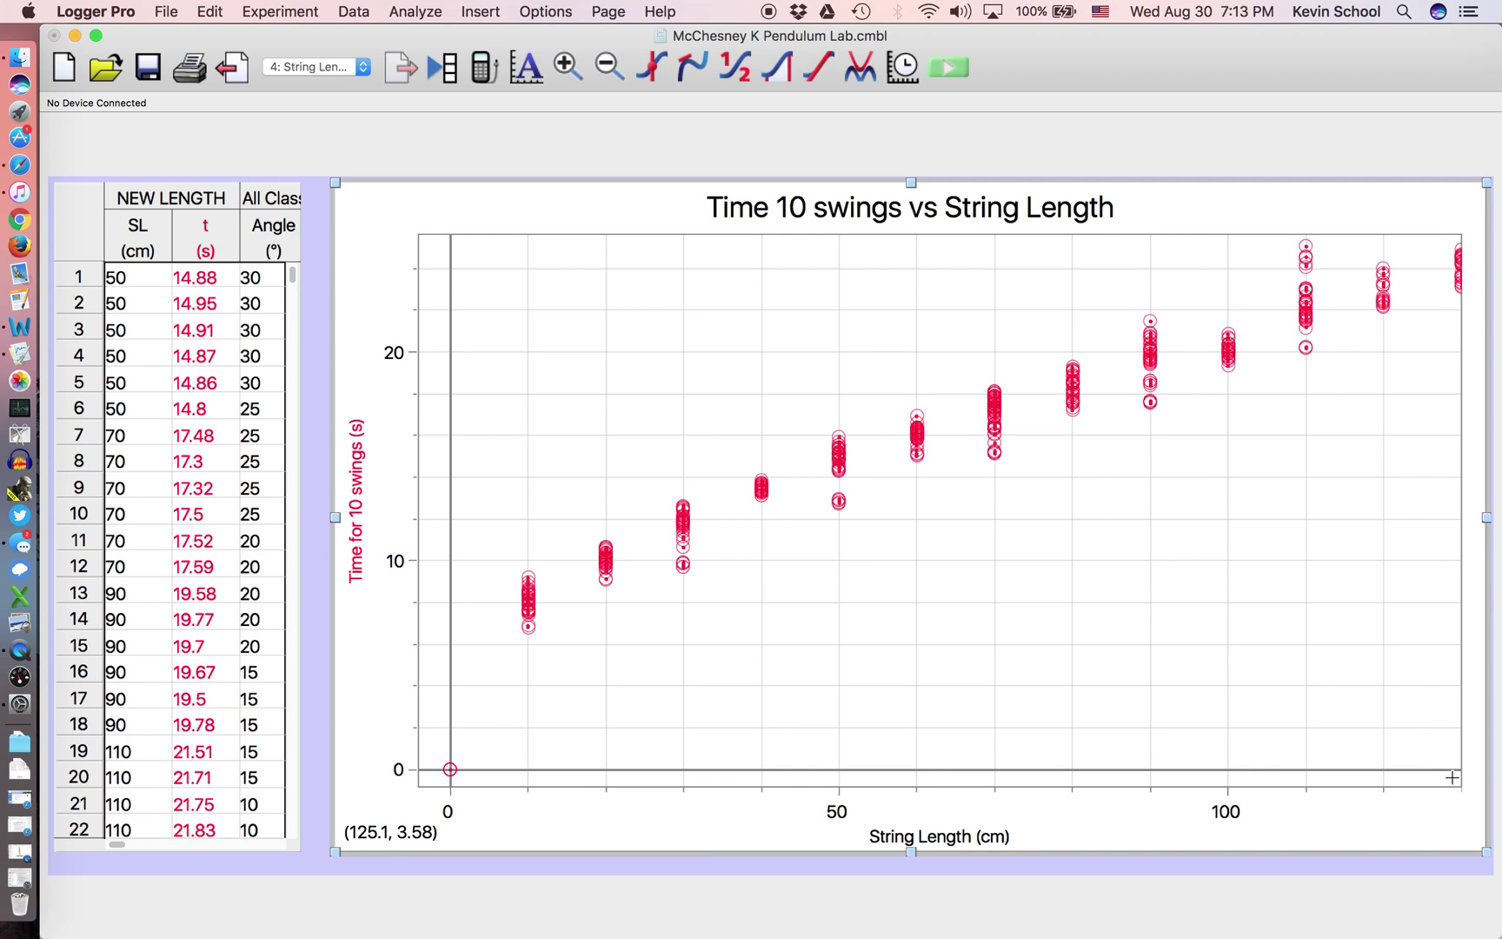
drag(1443, 789, 1424, 788)
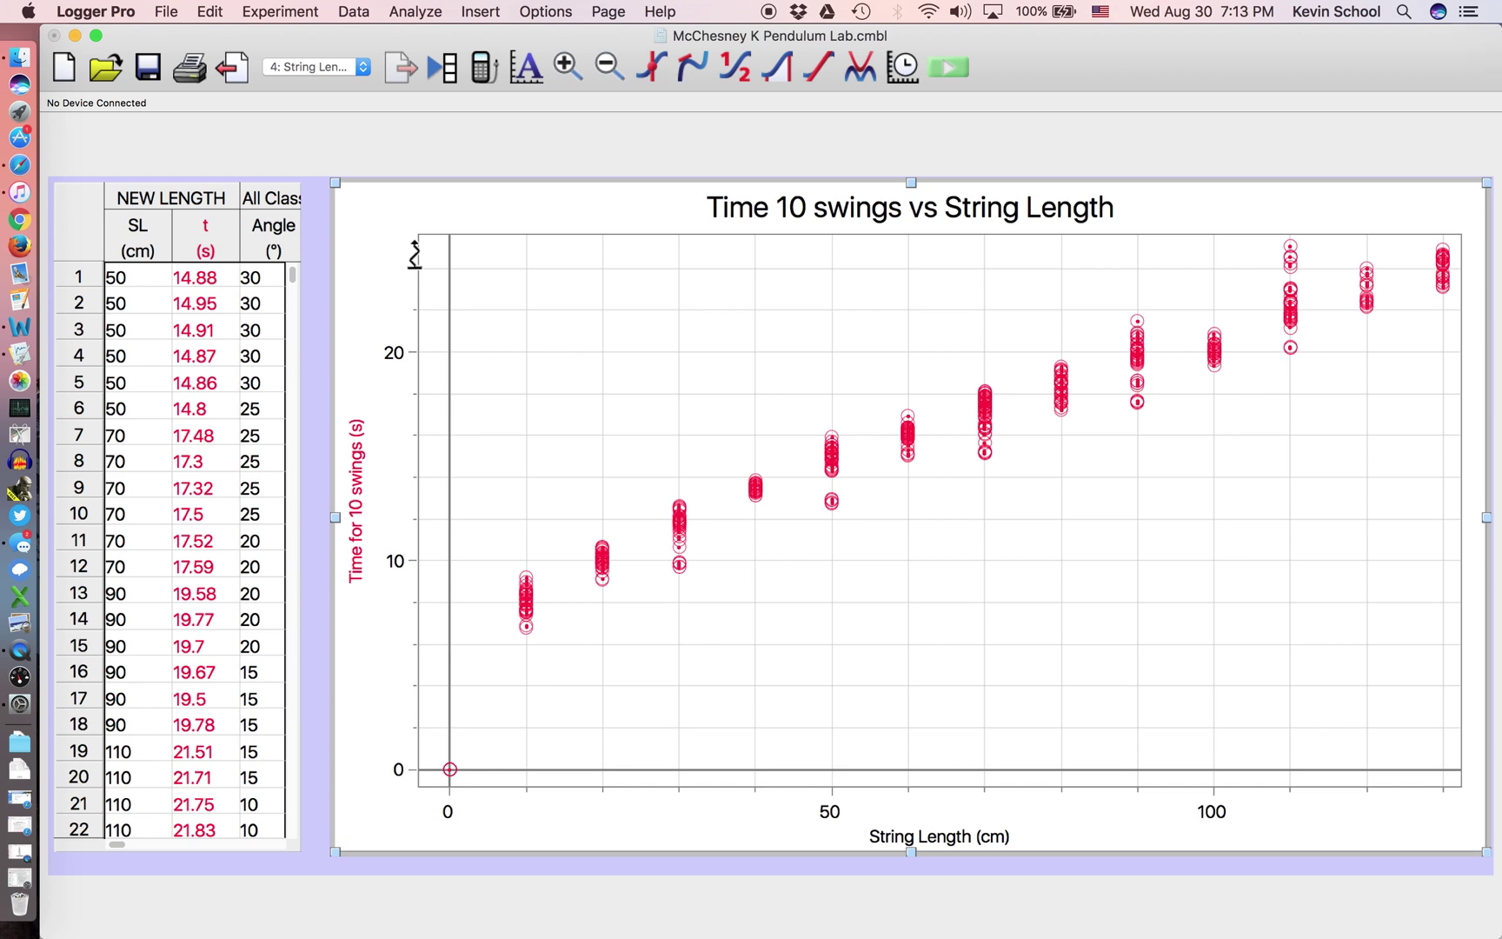
drag(403, 252, 405, 272)
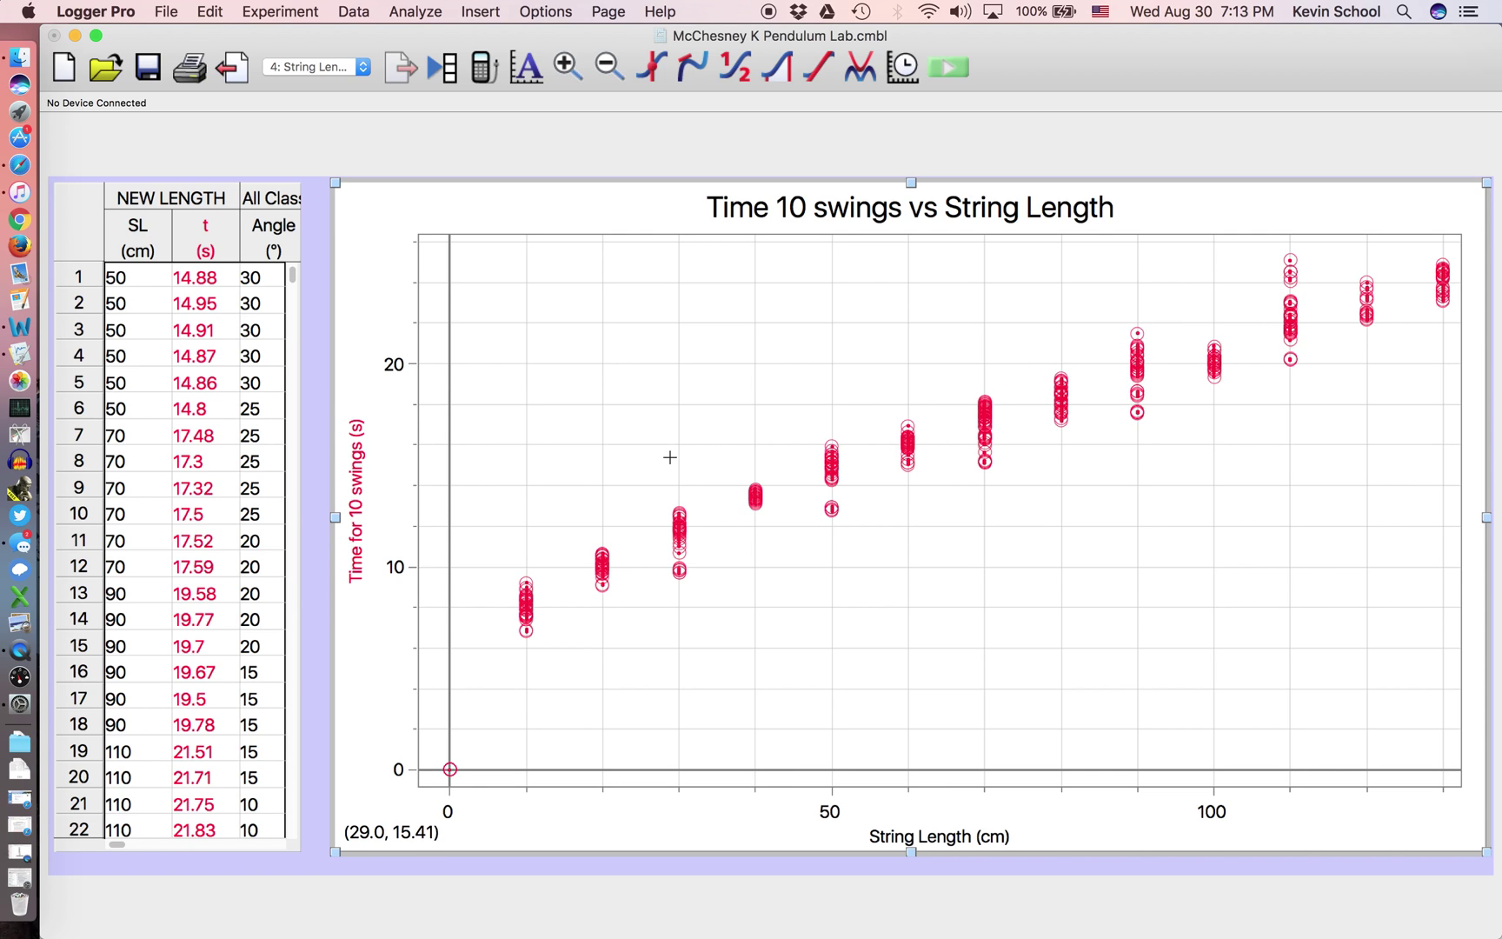
Check the topic list in Word, and in Logger Pro start a manual column named Mass with short name m and units g
key(super+Tab)
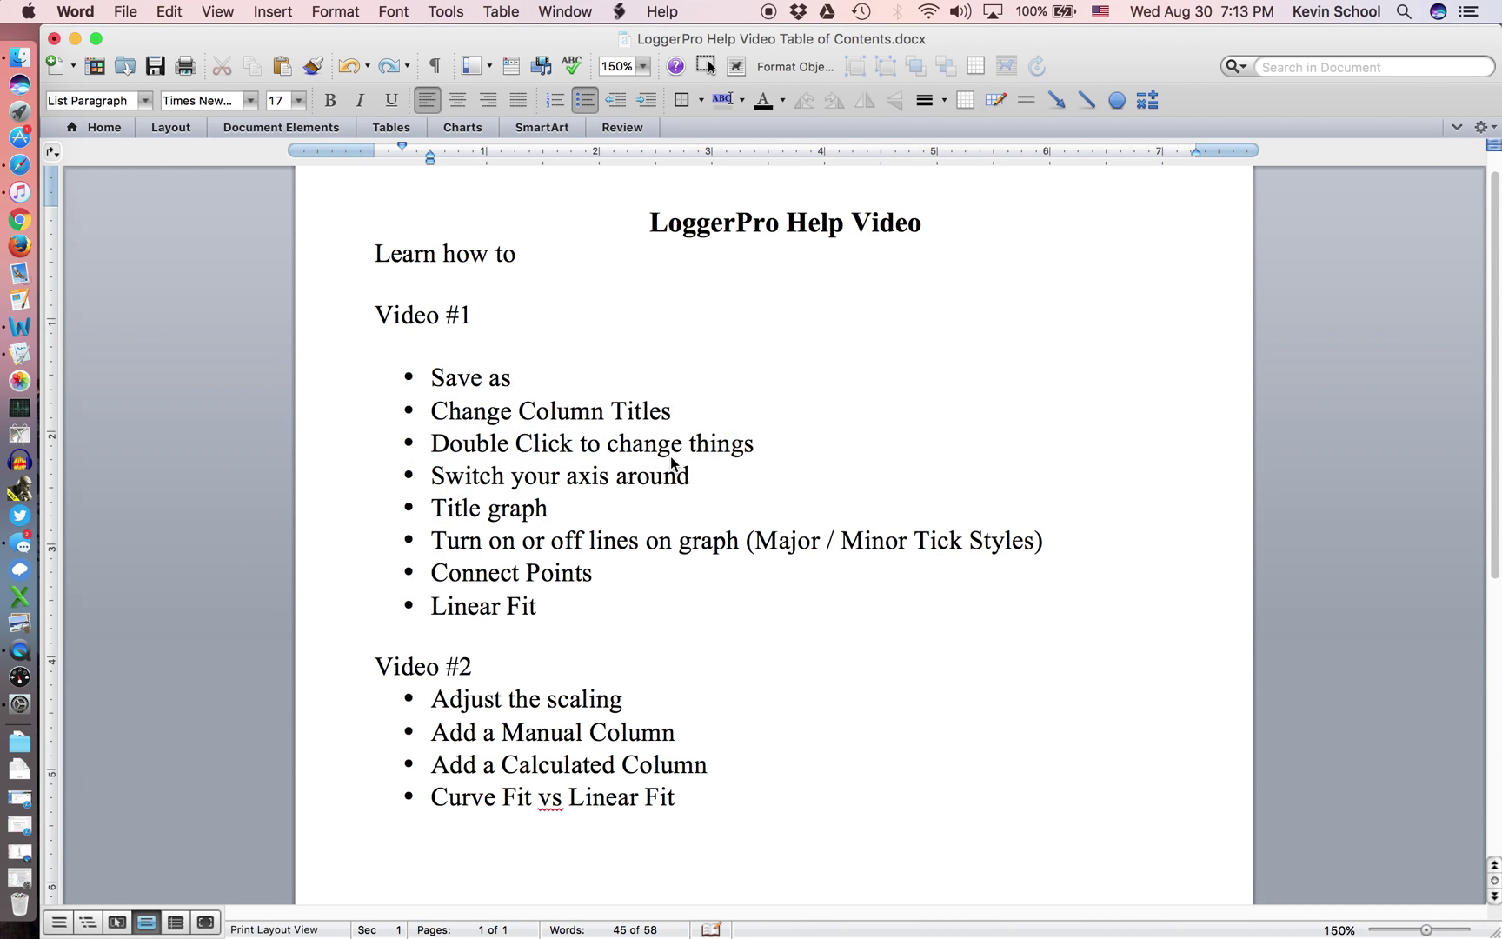
key(super+Tab)
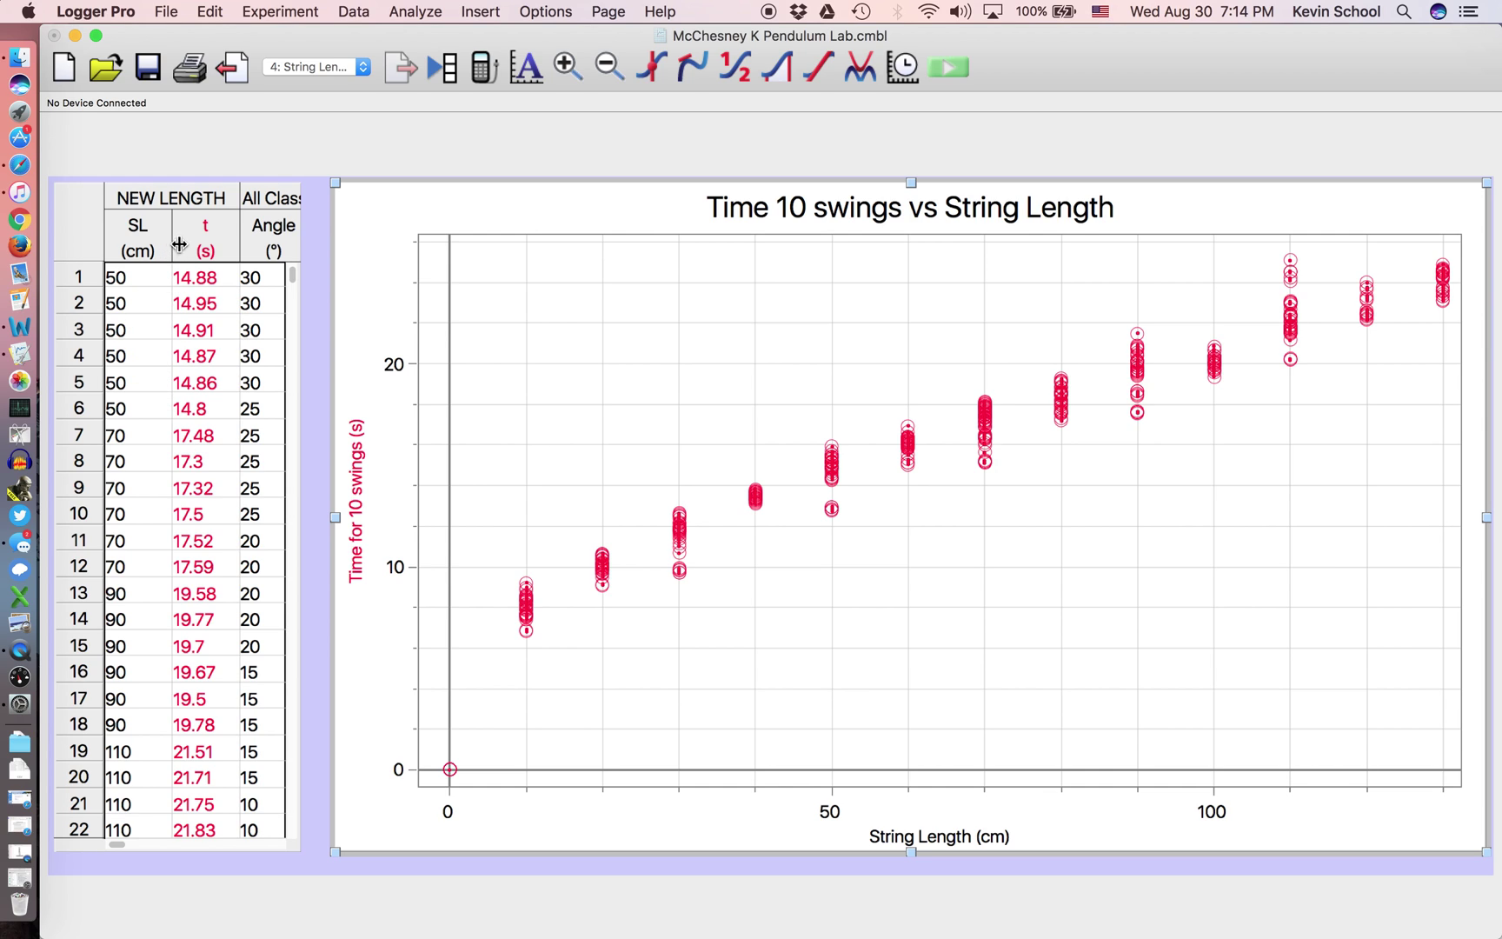
click(358, 11)
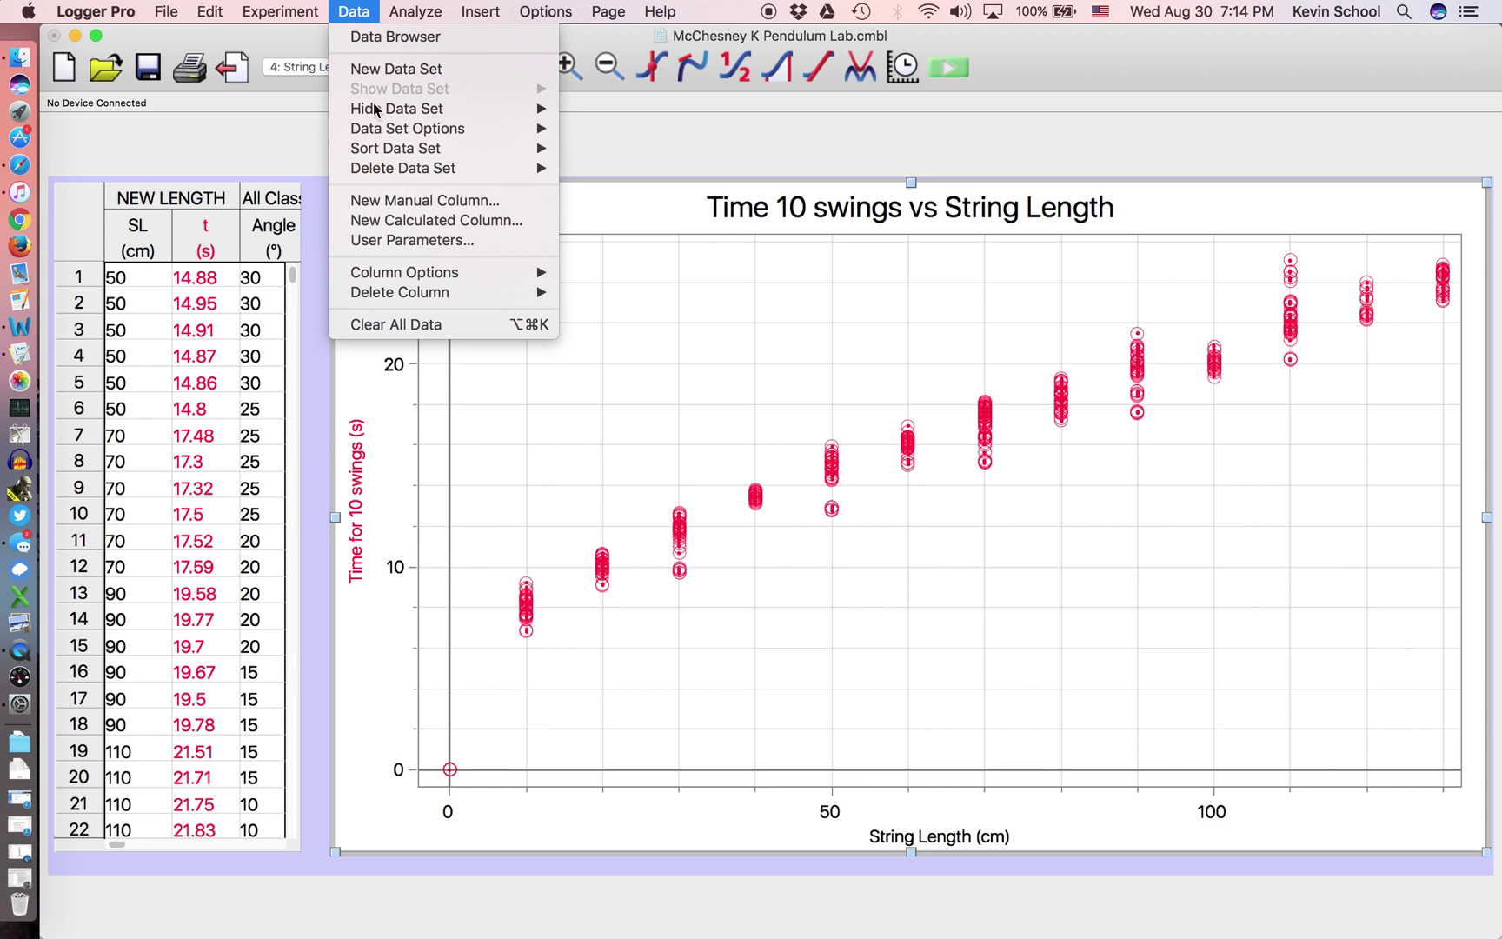
click(383, 201)
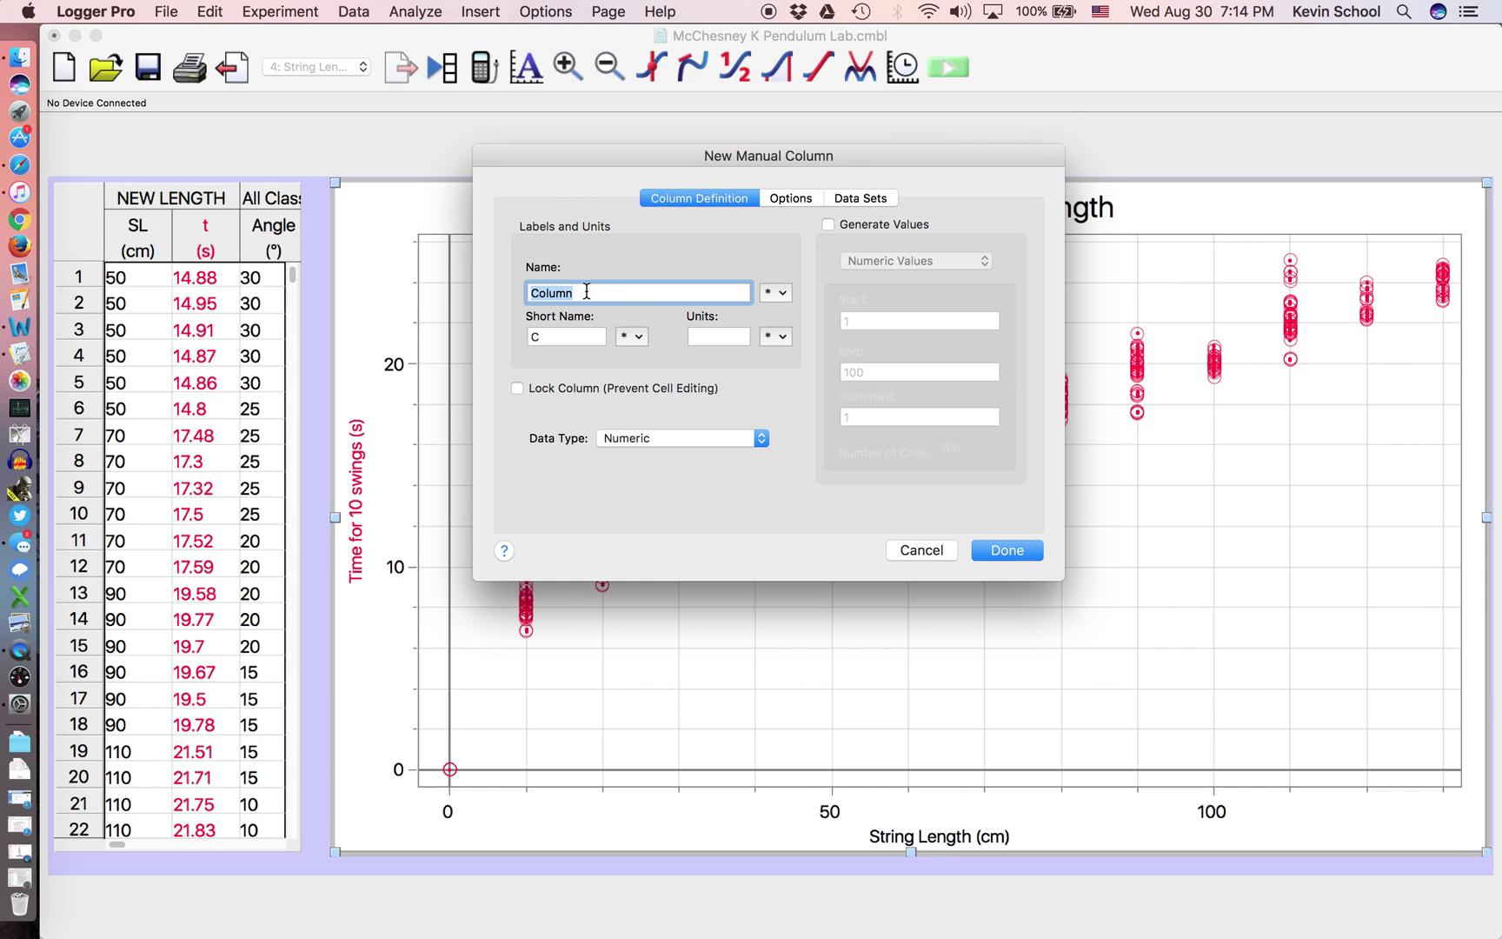
text(Mass)
key(Tab)
text(m)
key(Tab)
text(g)
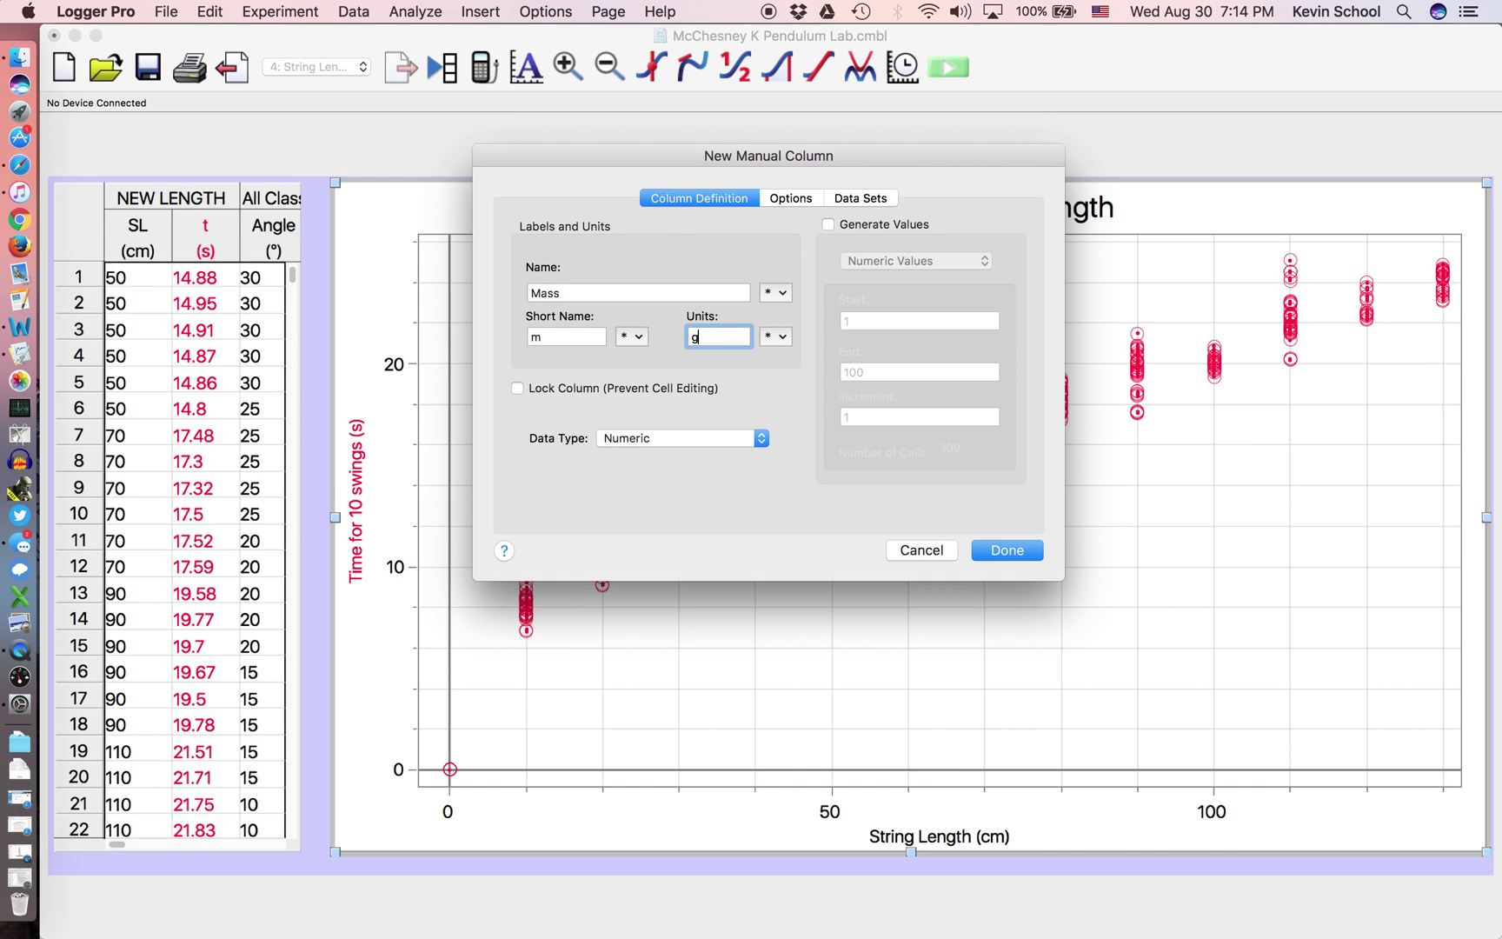
Look over the new column's point symbol styles and display options
click(790, 200)
click(637, 271)
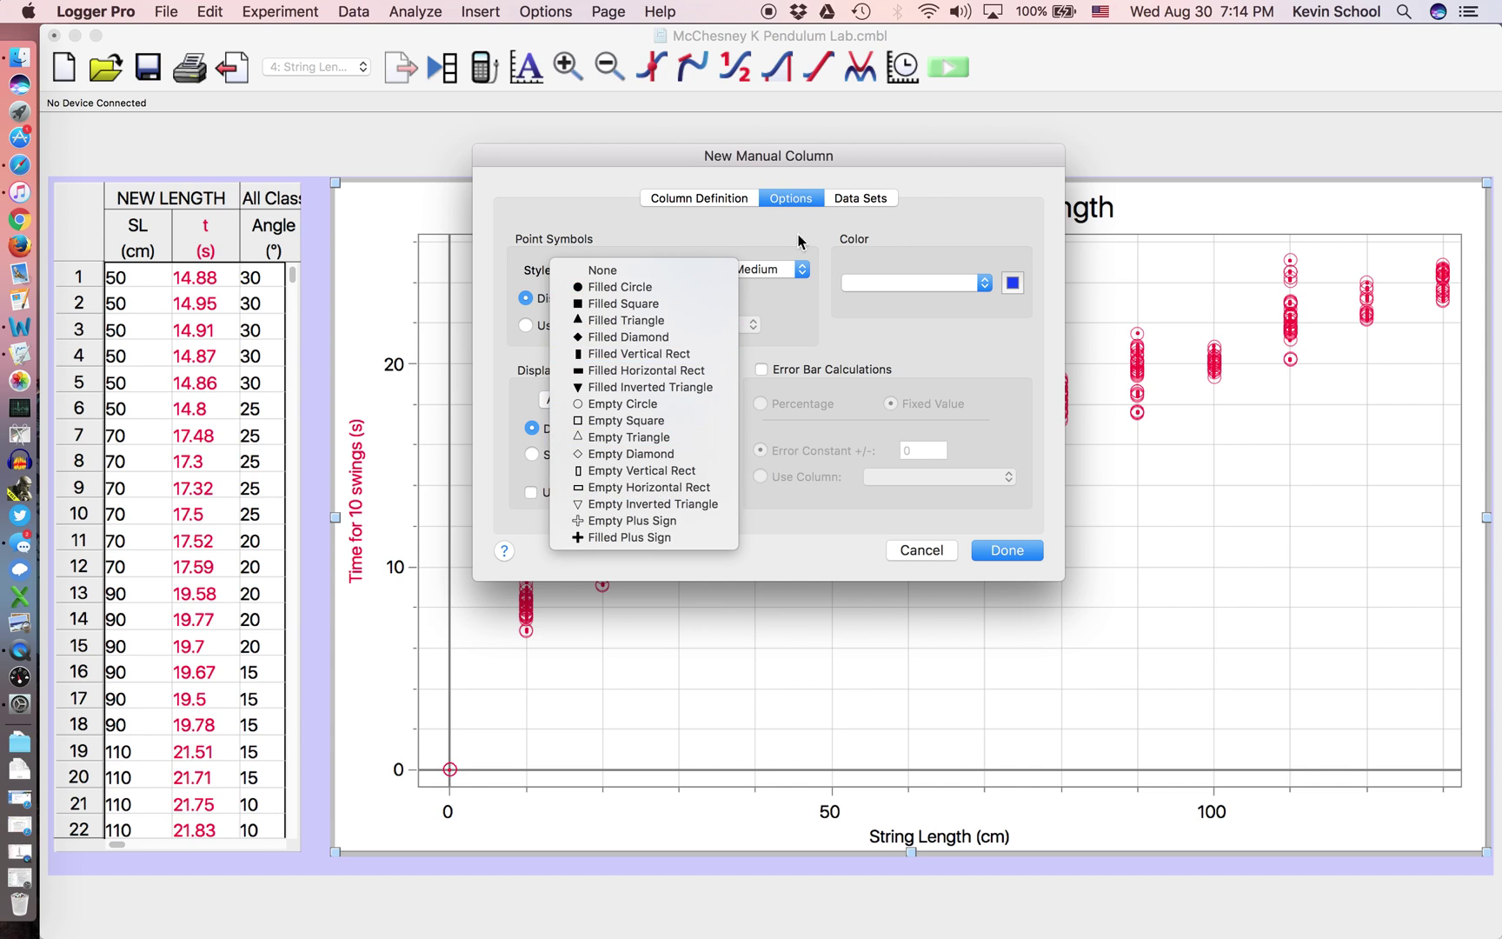
click(852, 278)
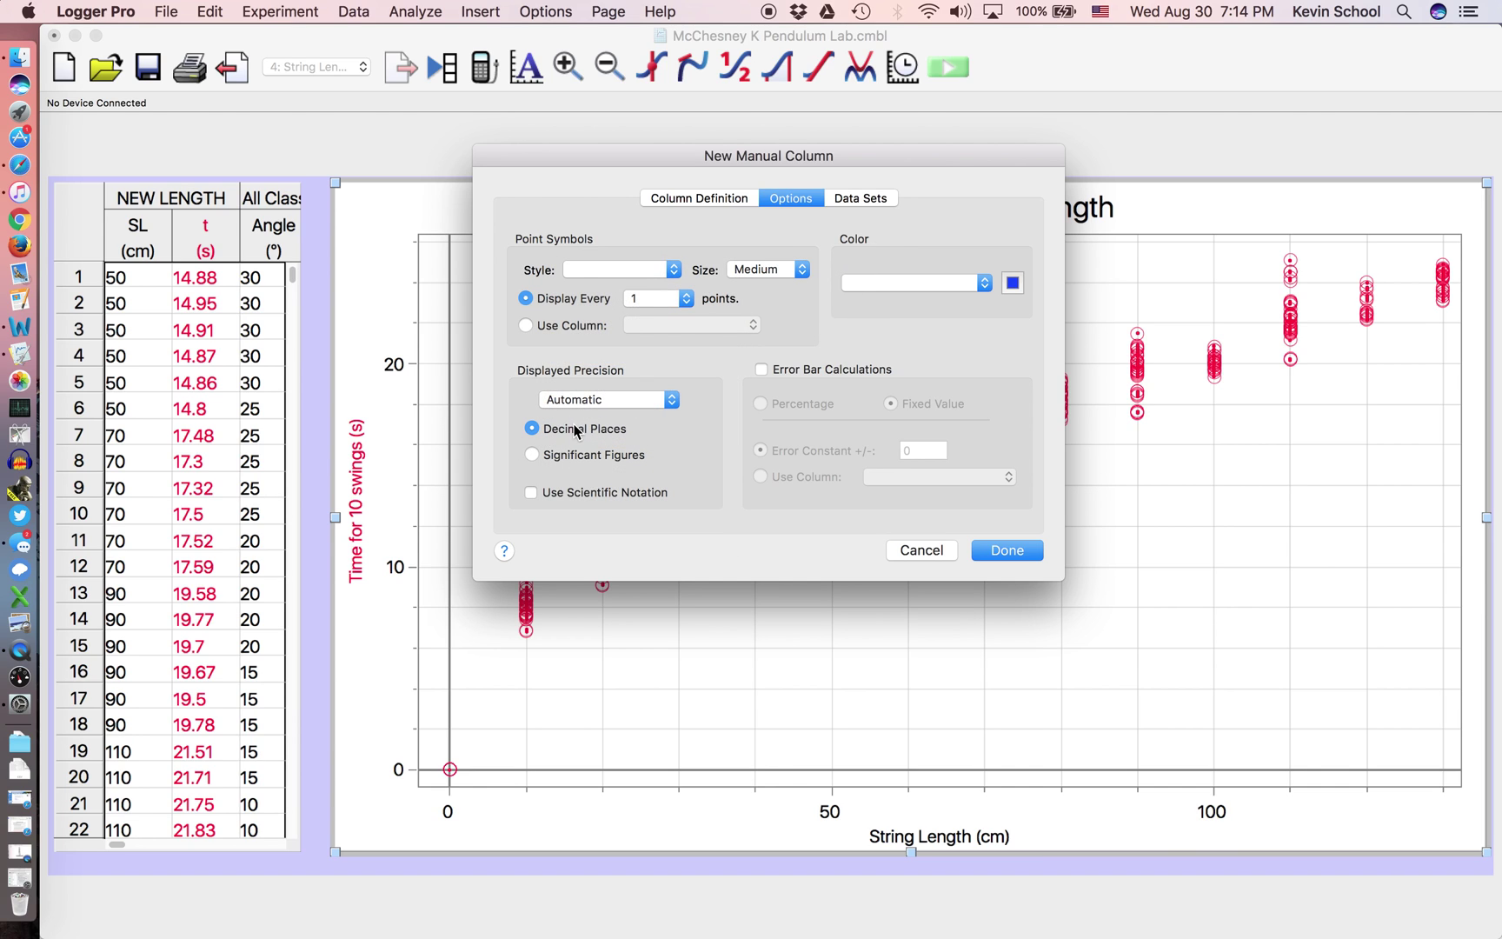
Restrict the new Mass column to the NEW LENGTH data set by excluding all other data sets, and create the column
click(856, 199)
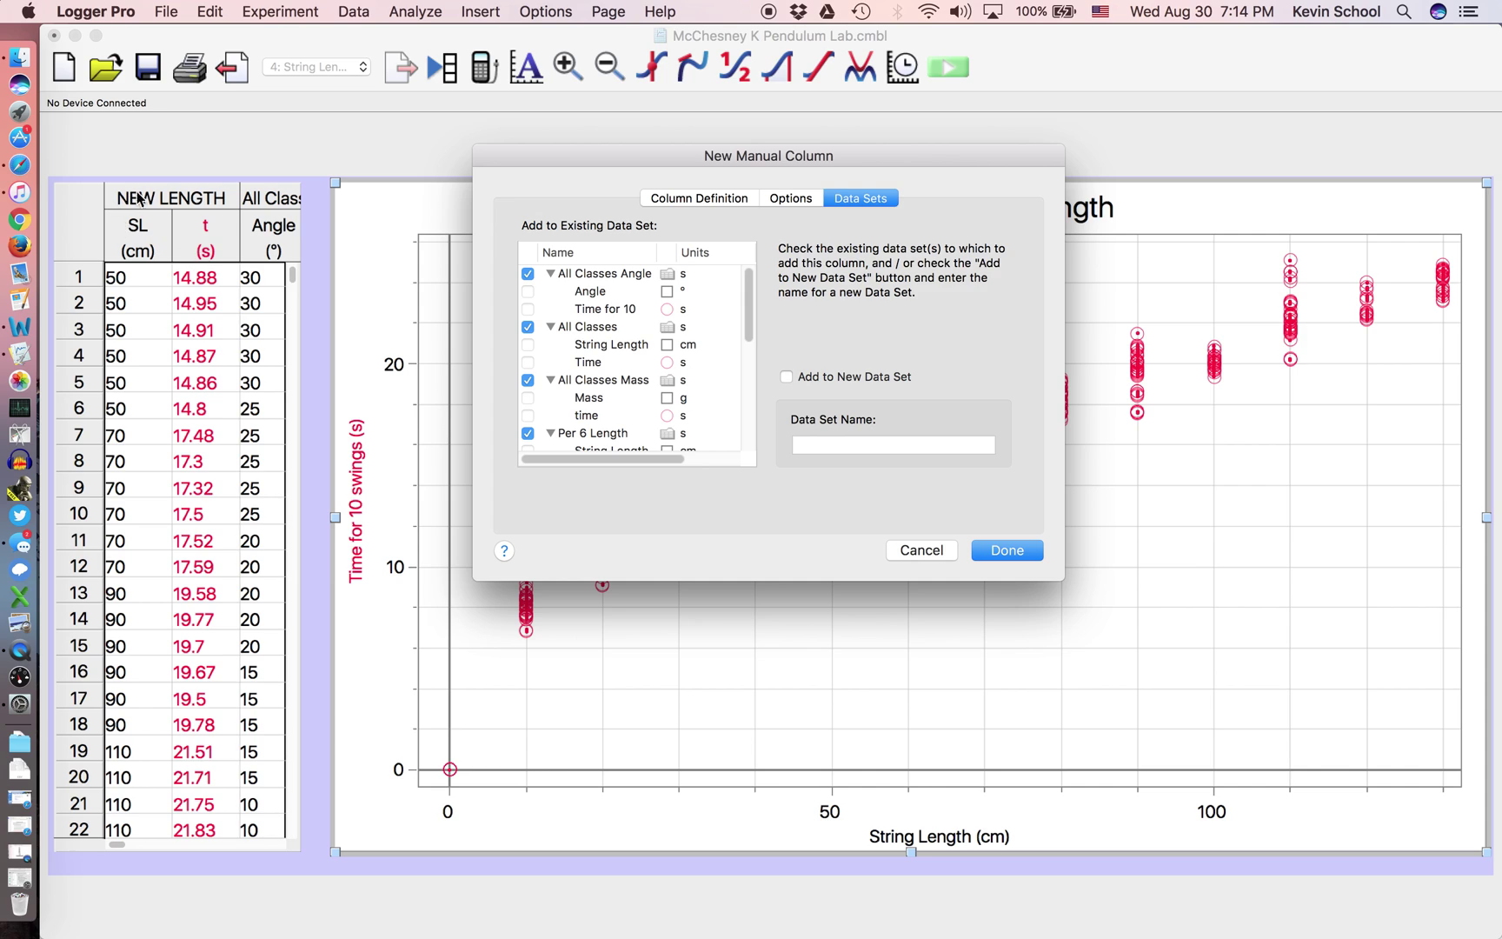
click(528, 275)
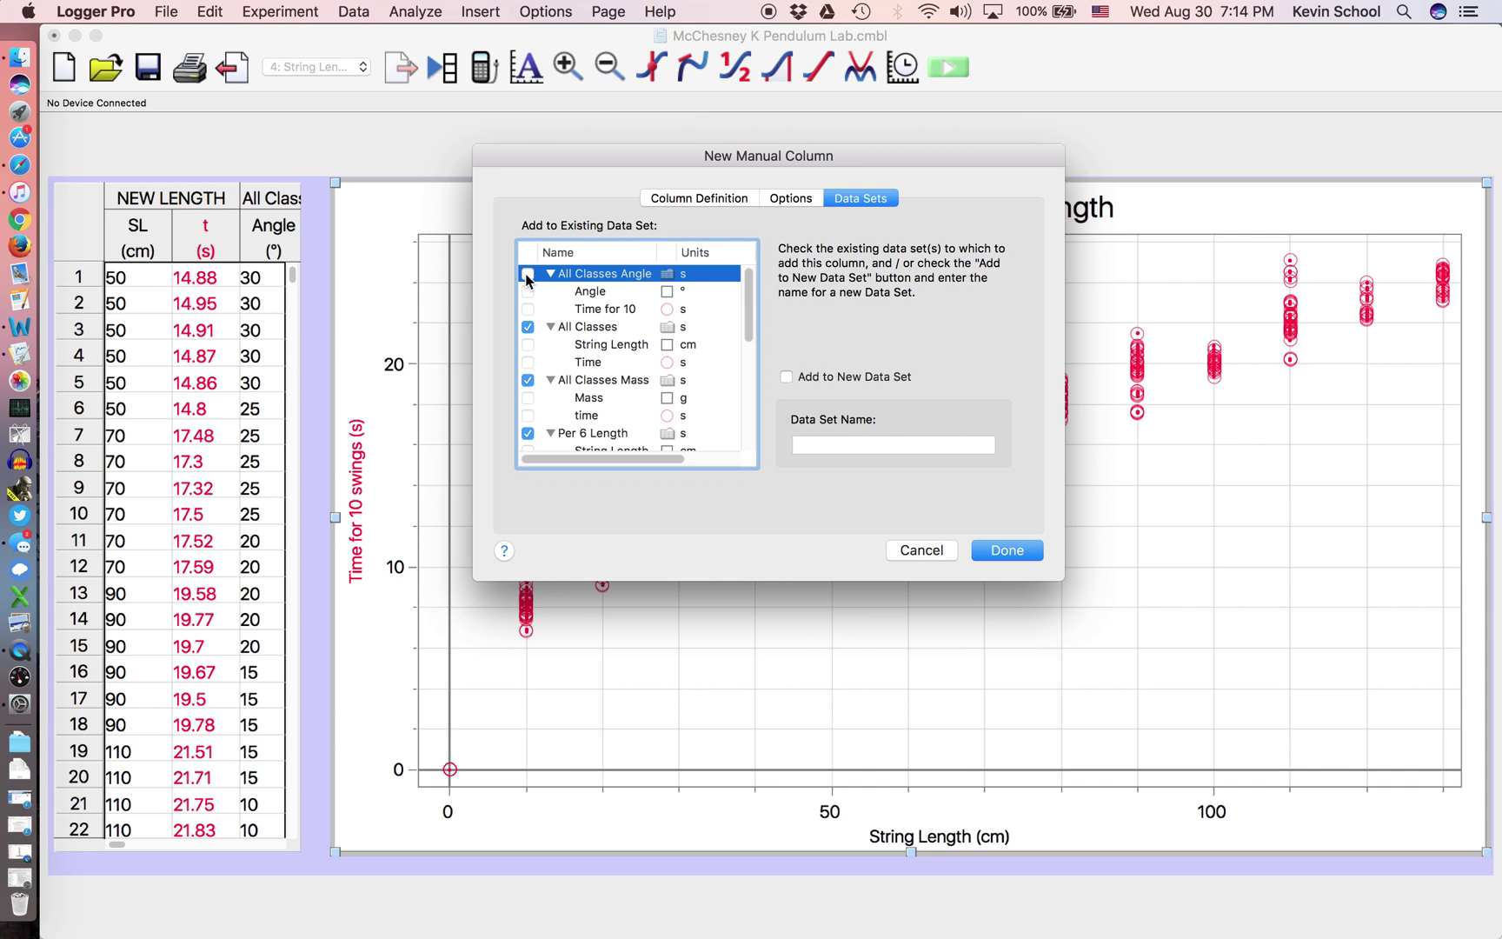
click(528, 328)
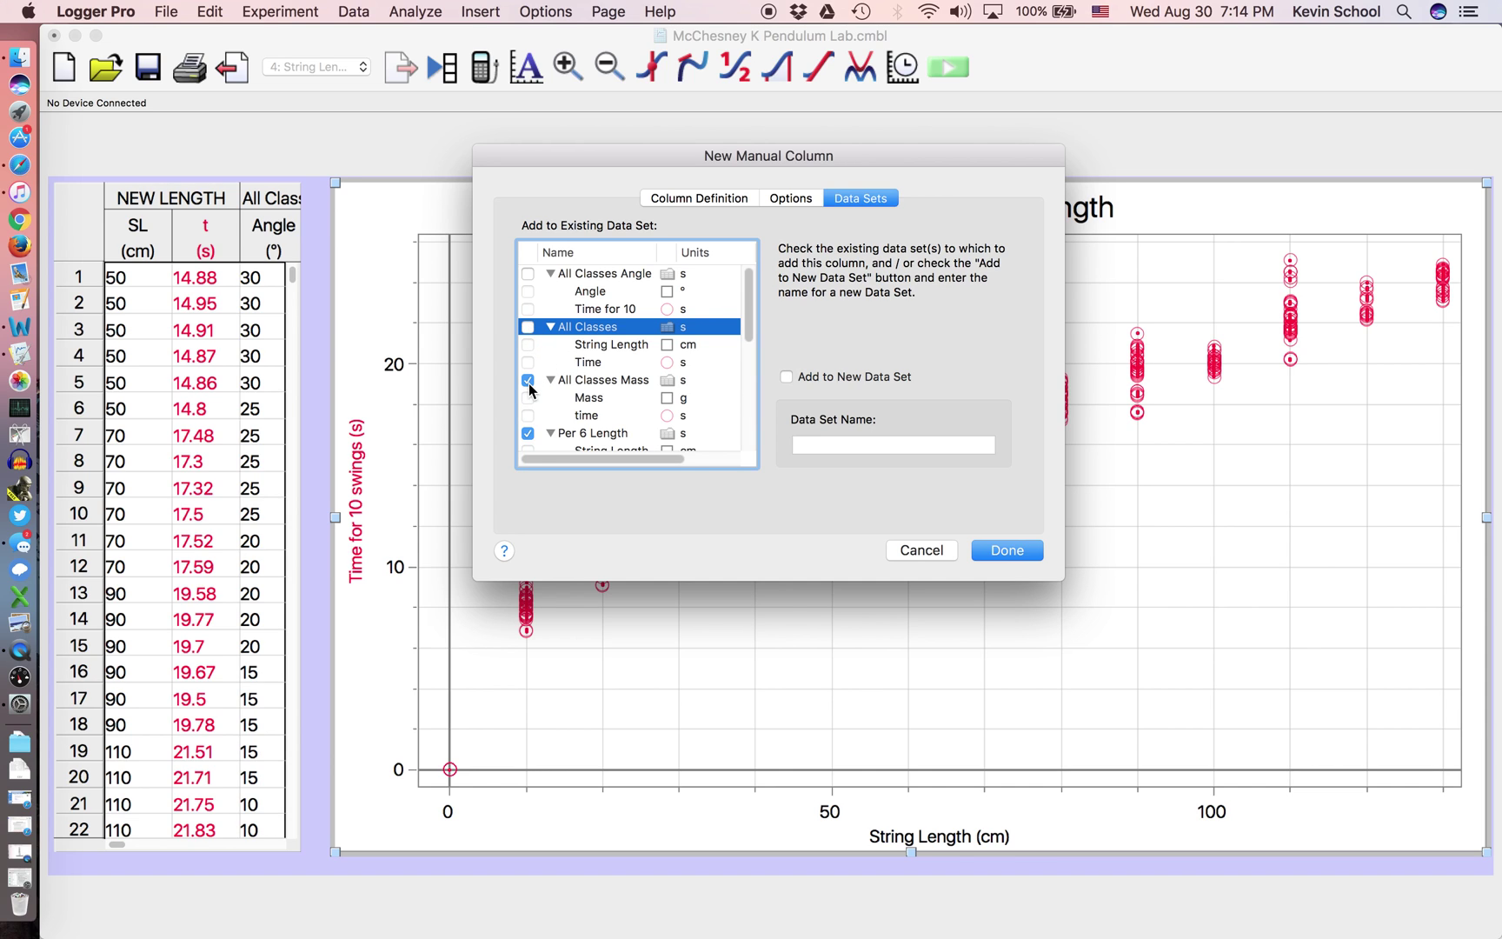
click(528, 381)
scroll(529, 378, down, 3)
click(528, 359)
scroll(528, 363, down, 4)
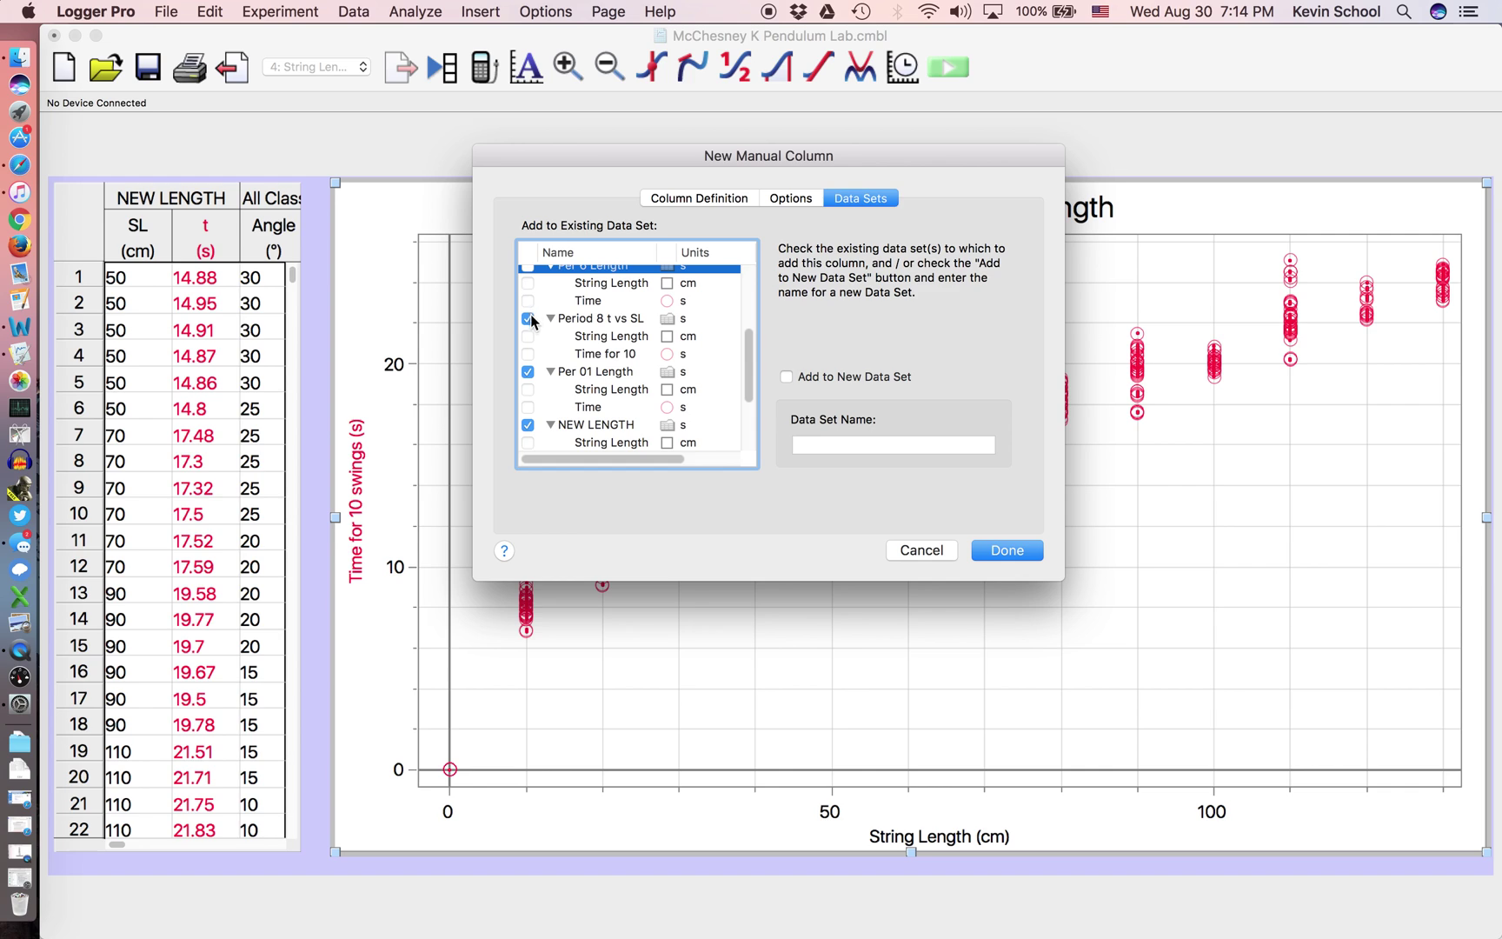
click(528, 319)
click(528, 372)
scroll(530, 365, down, 5)
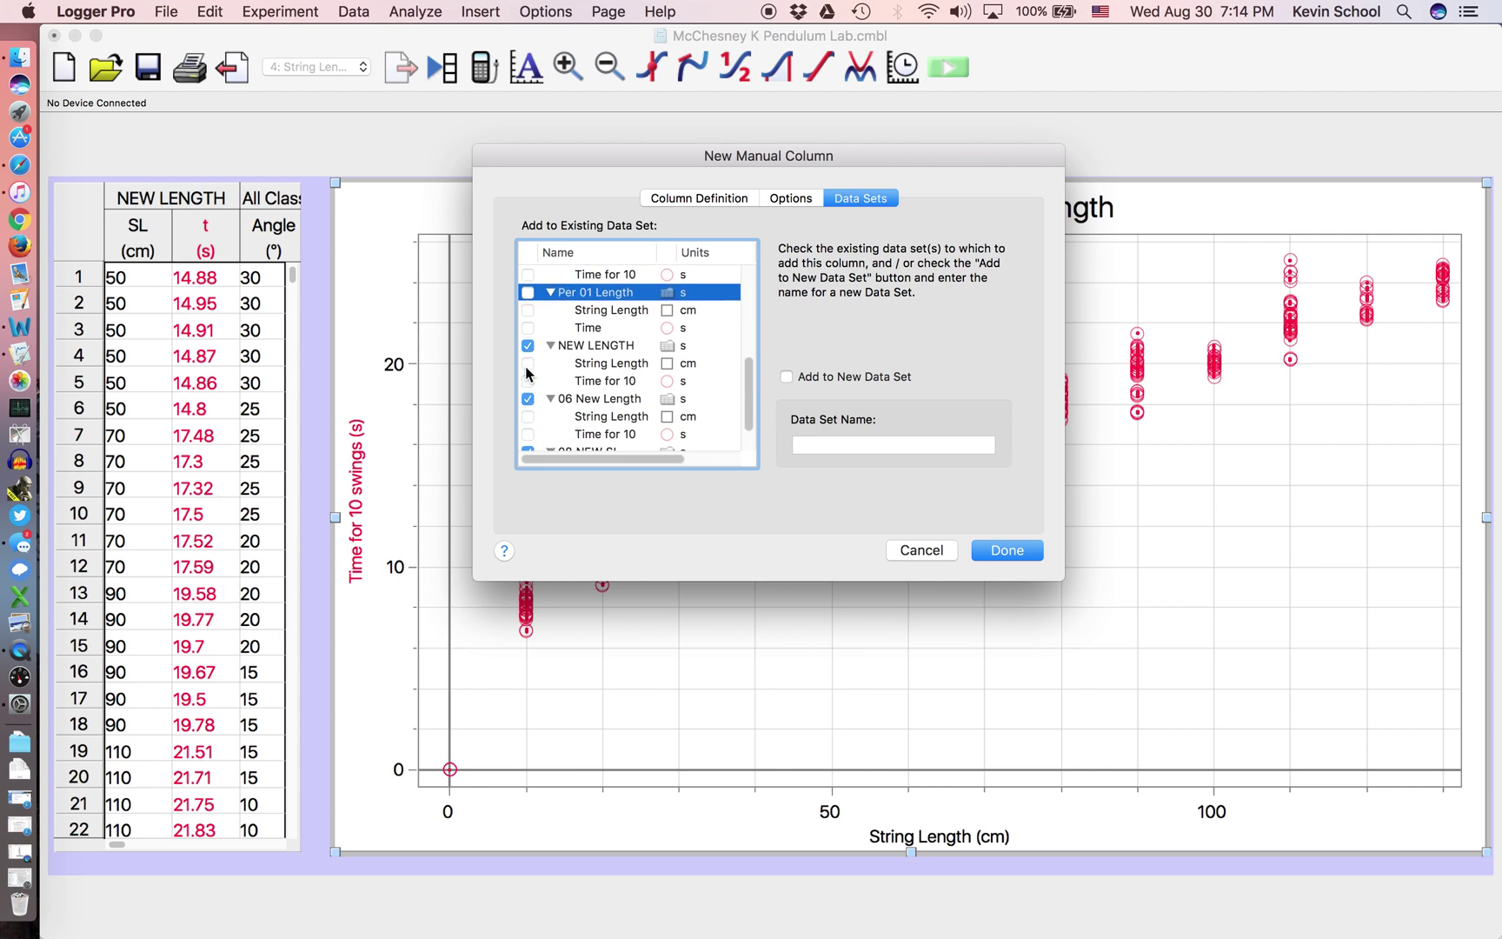
click(528, 357)
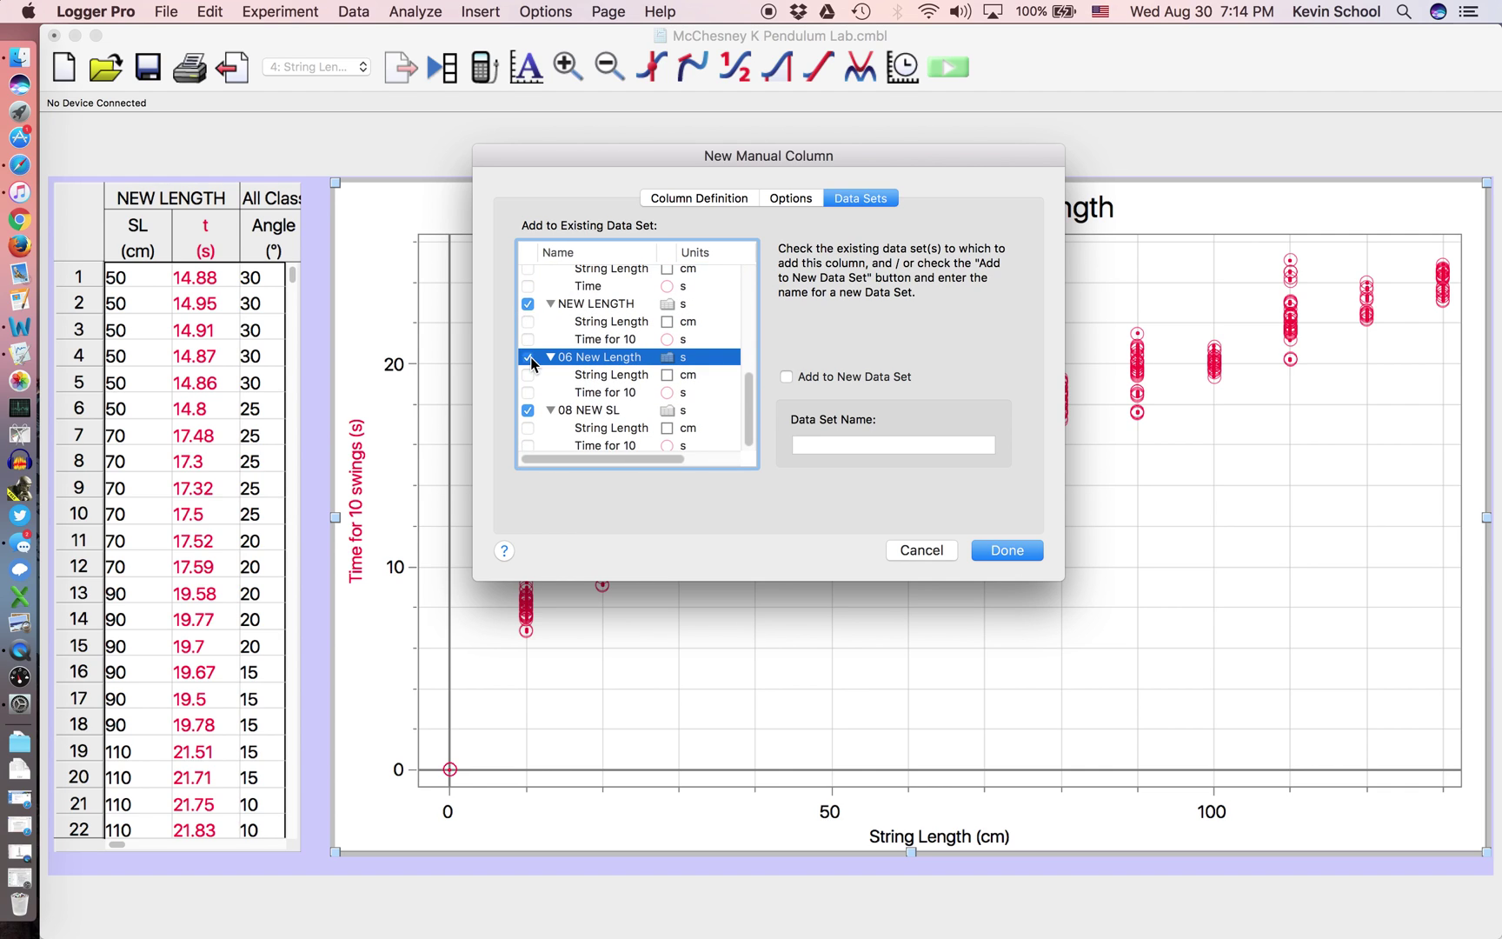
click(527, 411)
scroll(529, 416, down, 1)
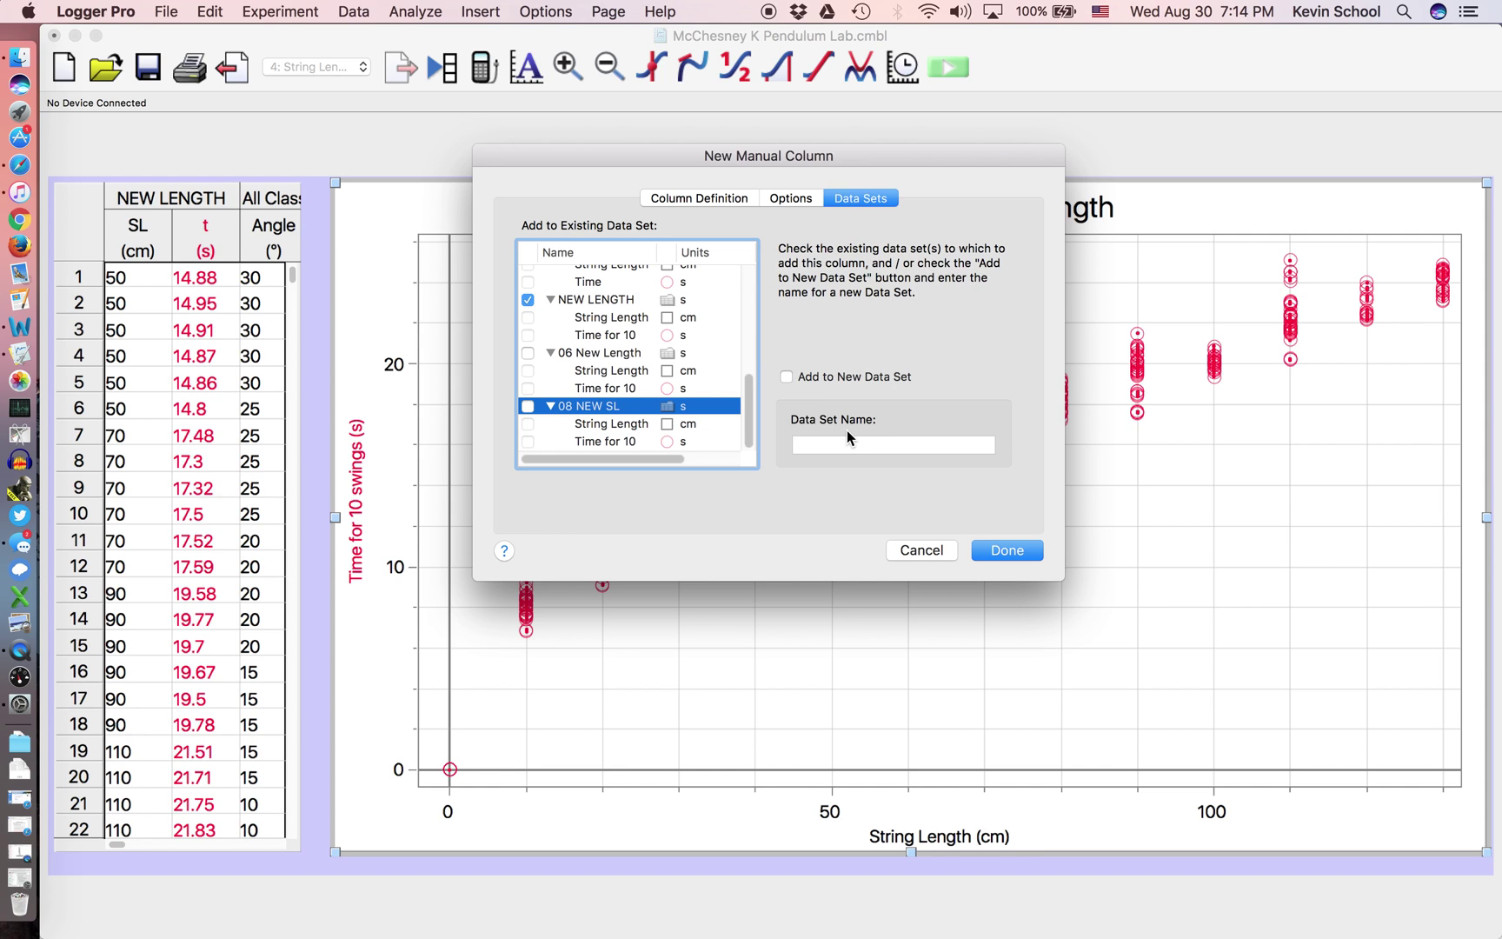
click(1000, 549)
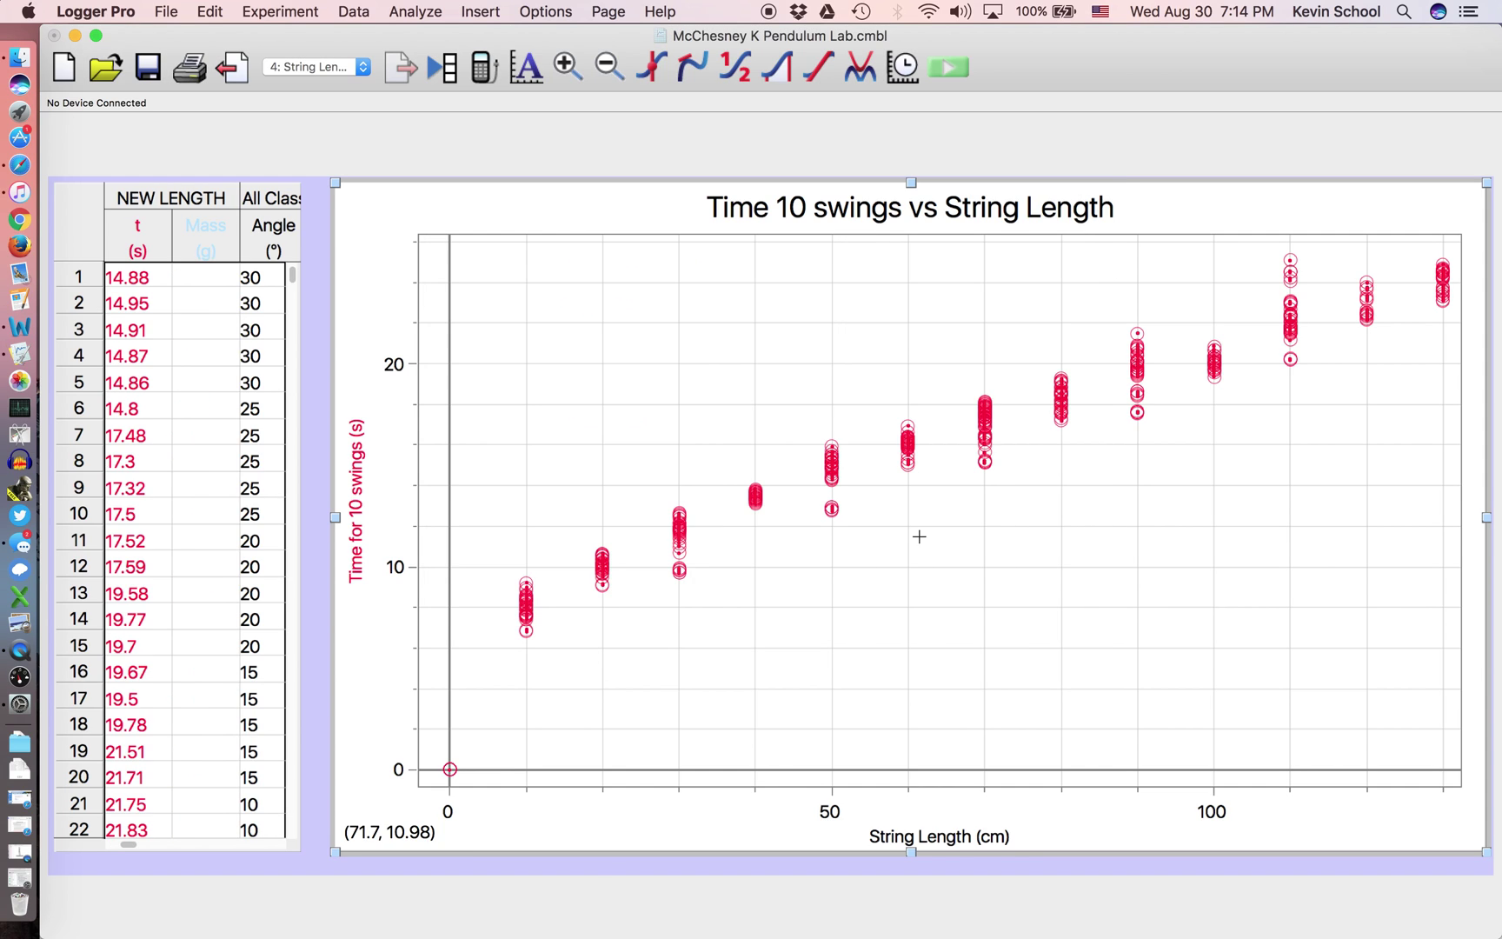
Widen the data table over the graph to show the full NEW LENGTH and All Classes Angle data sets
click(87, 239)
drag(337, 515, 436, 515)
scroll(195, 404, down, 1)
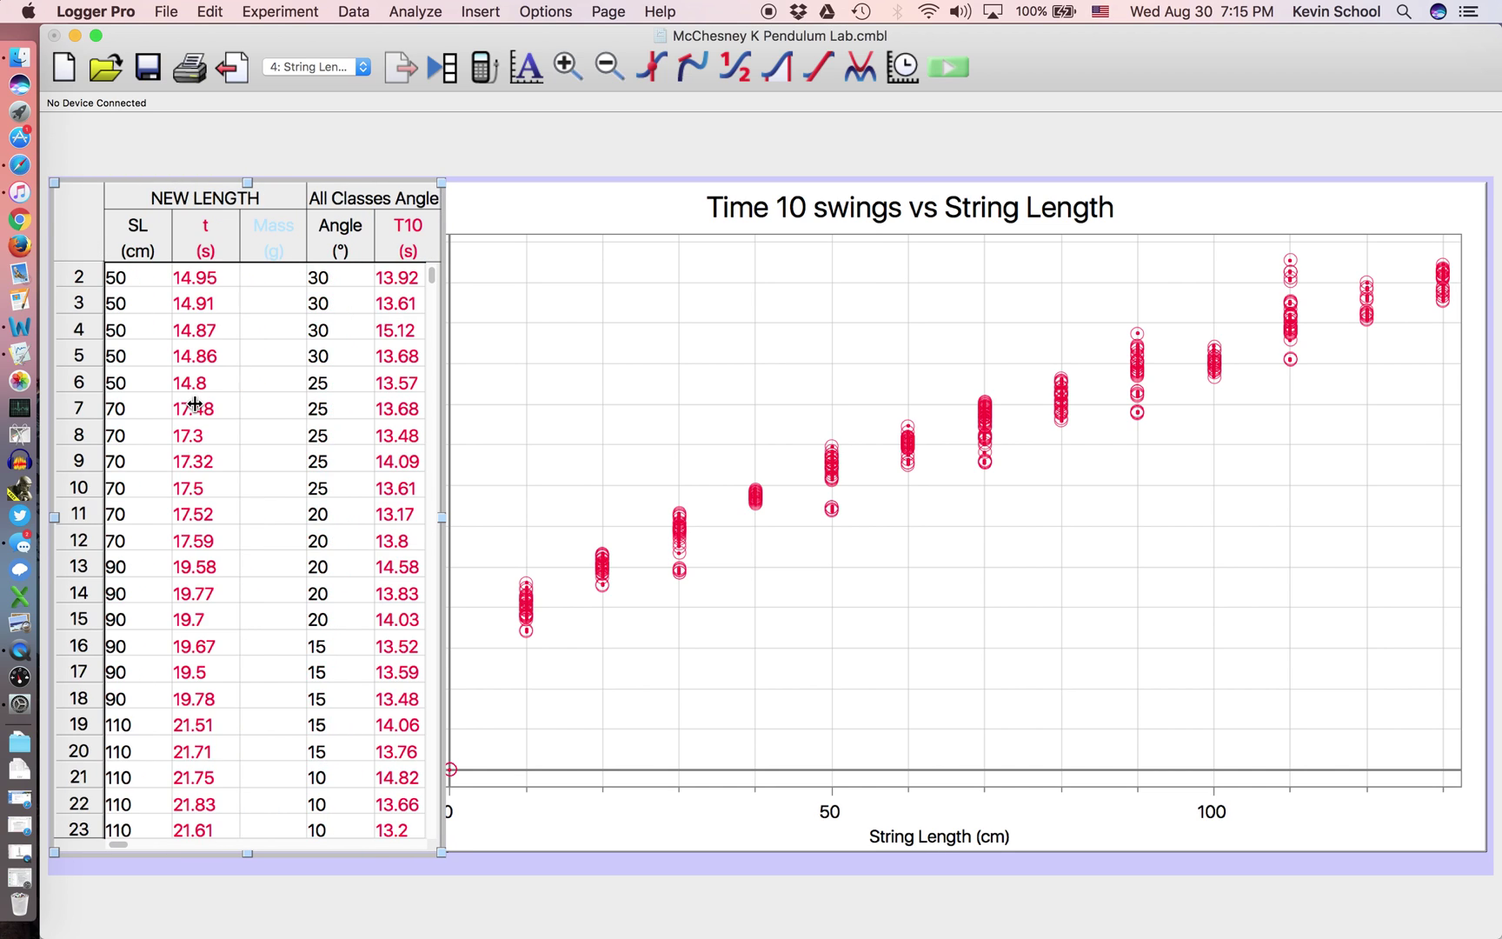
Change the Mass column's color to pumpkin
double_click(276, 236)
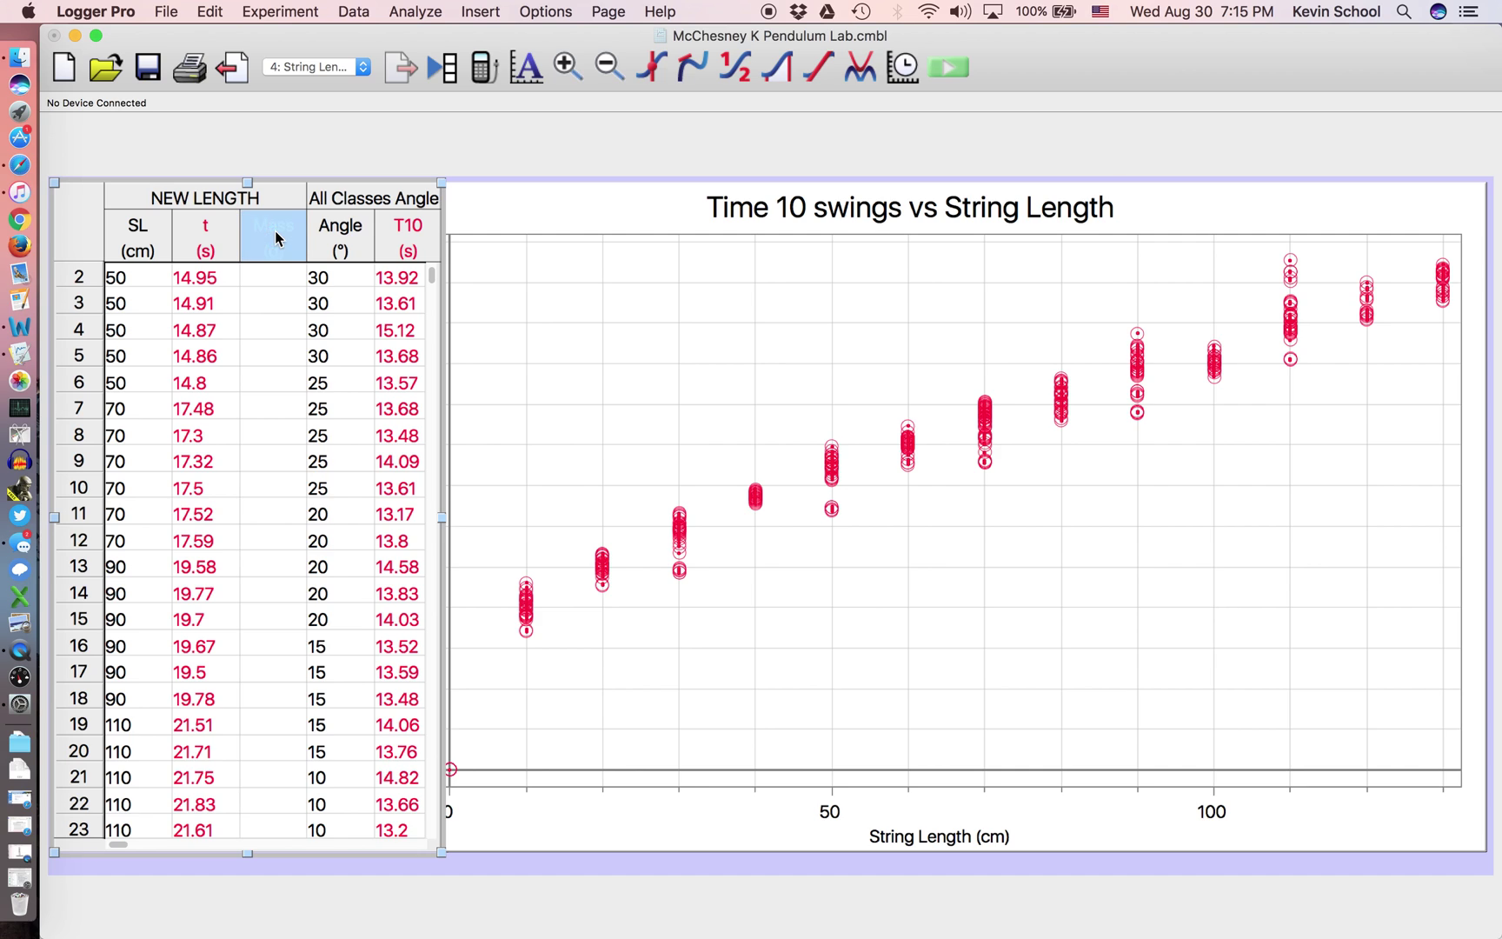
click(817, 199)
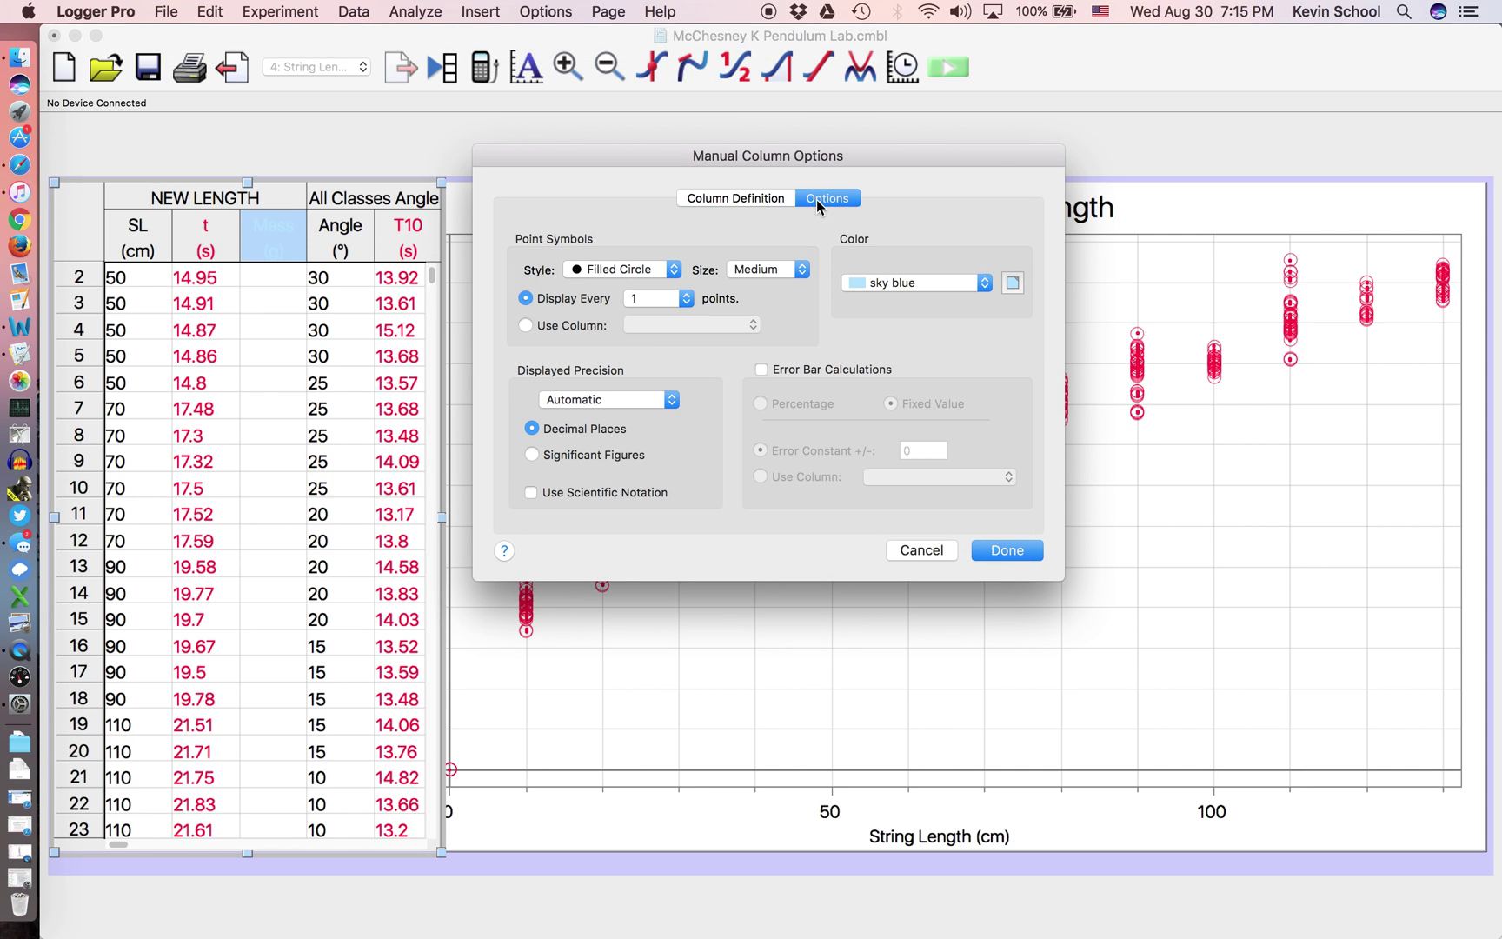
click(911, 283)
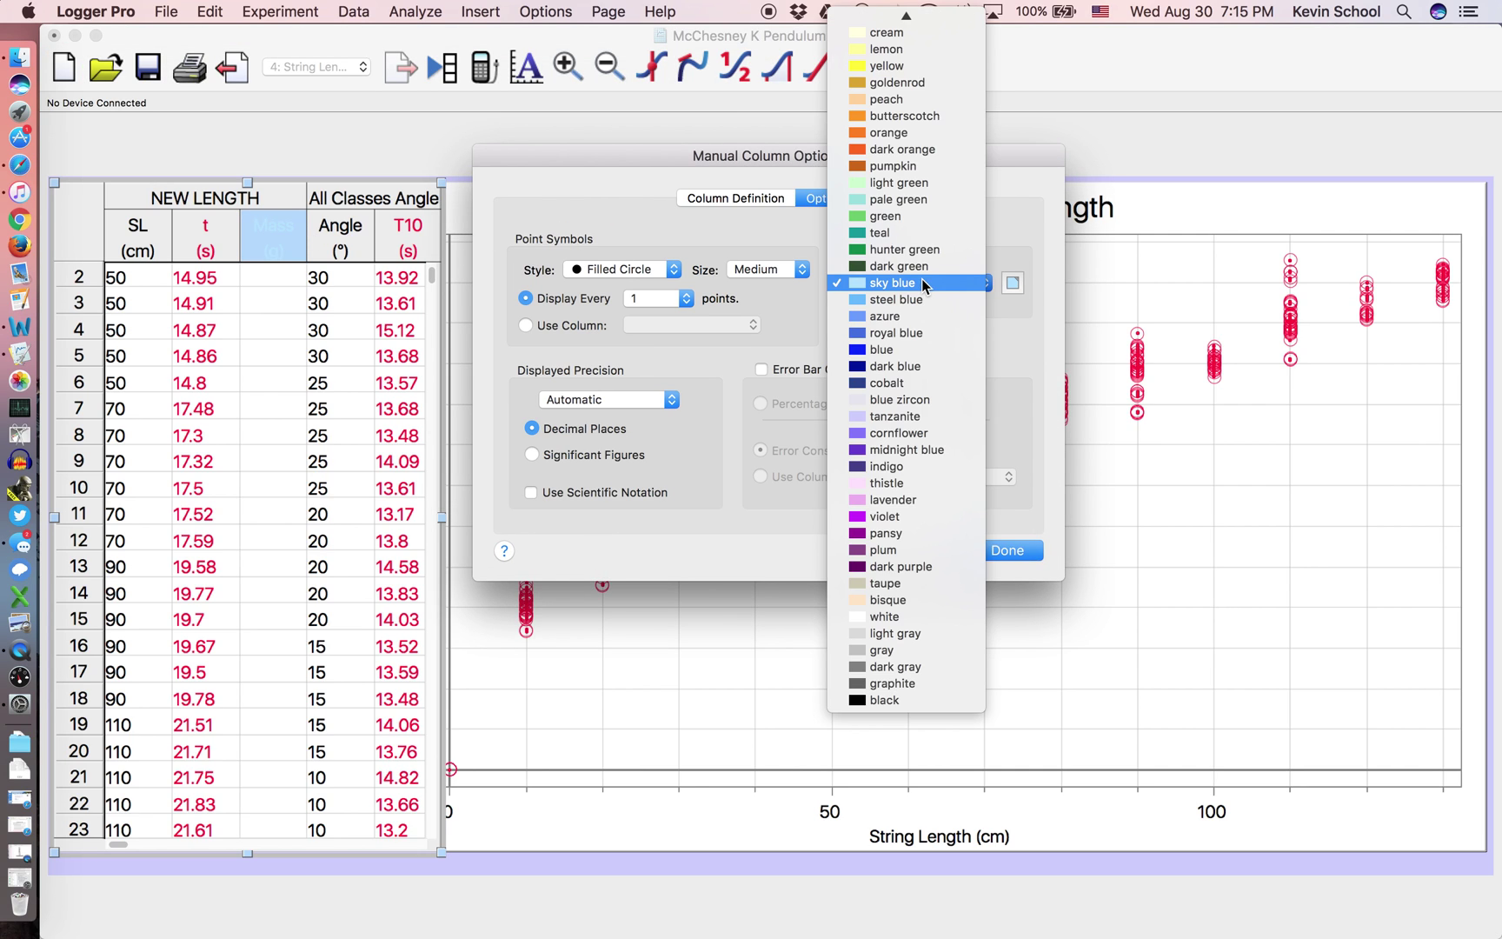
click(885, 166)
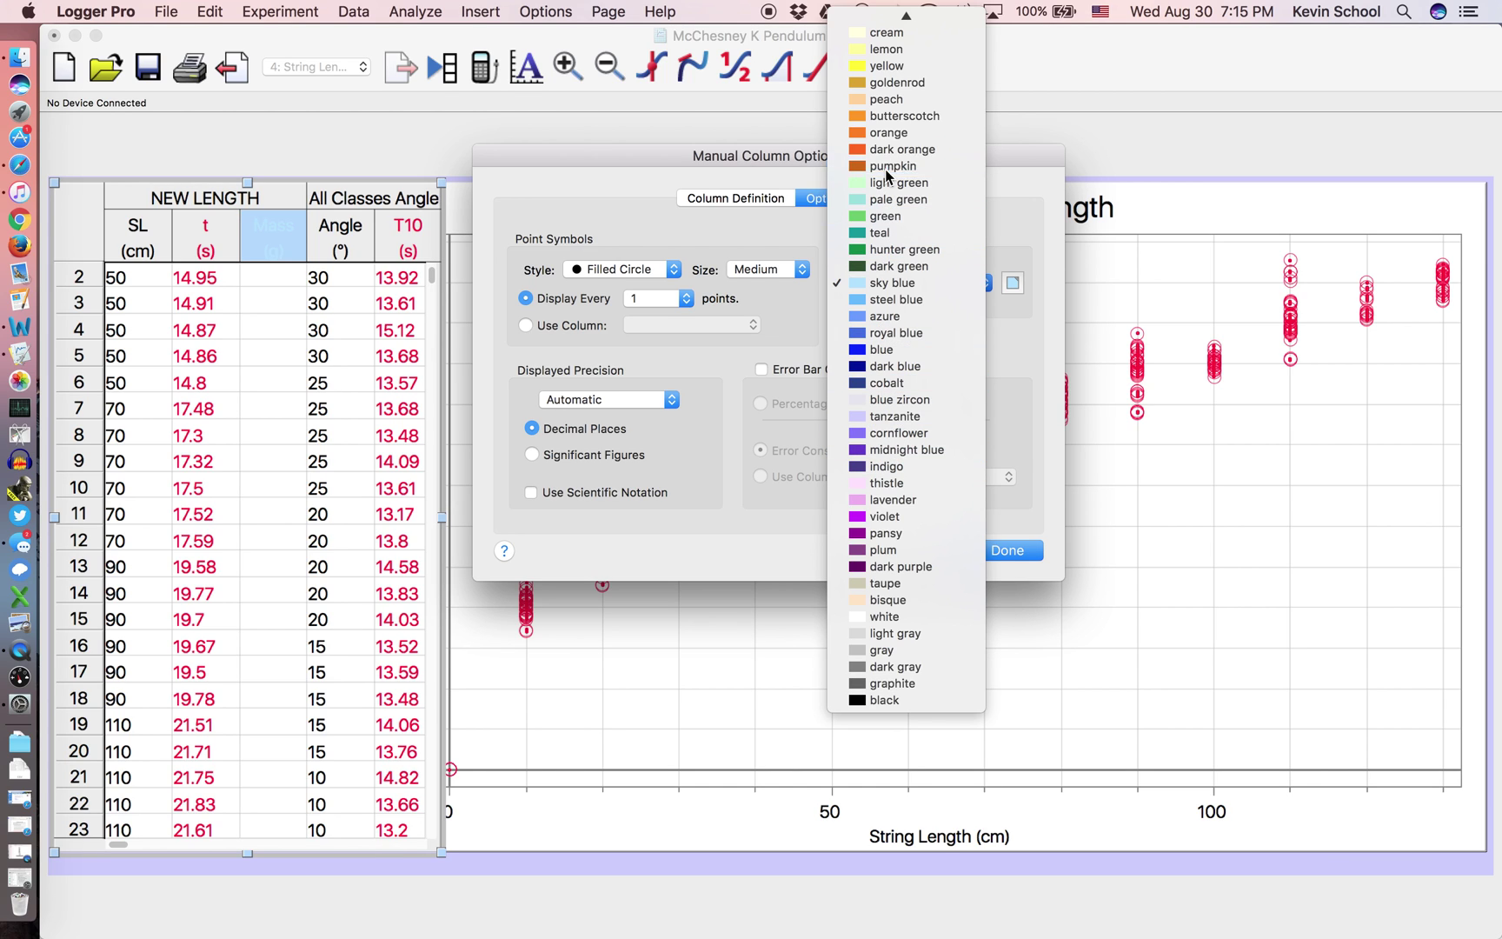
click(1000, 557)
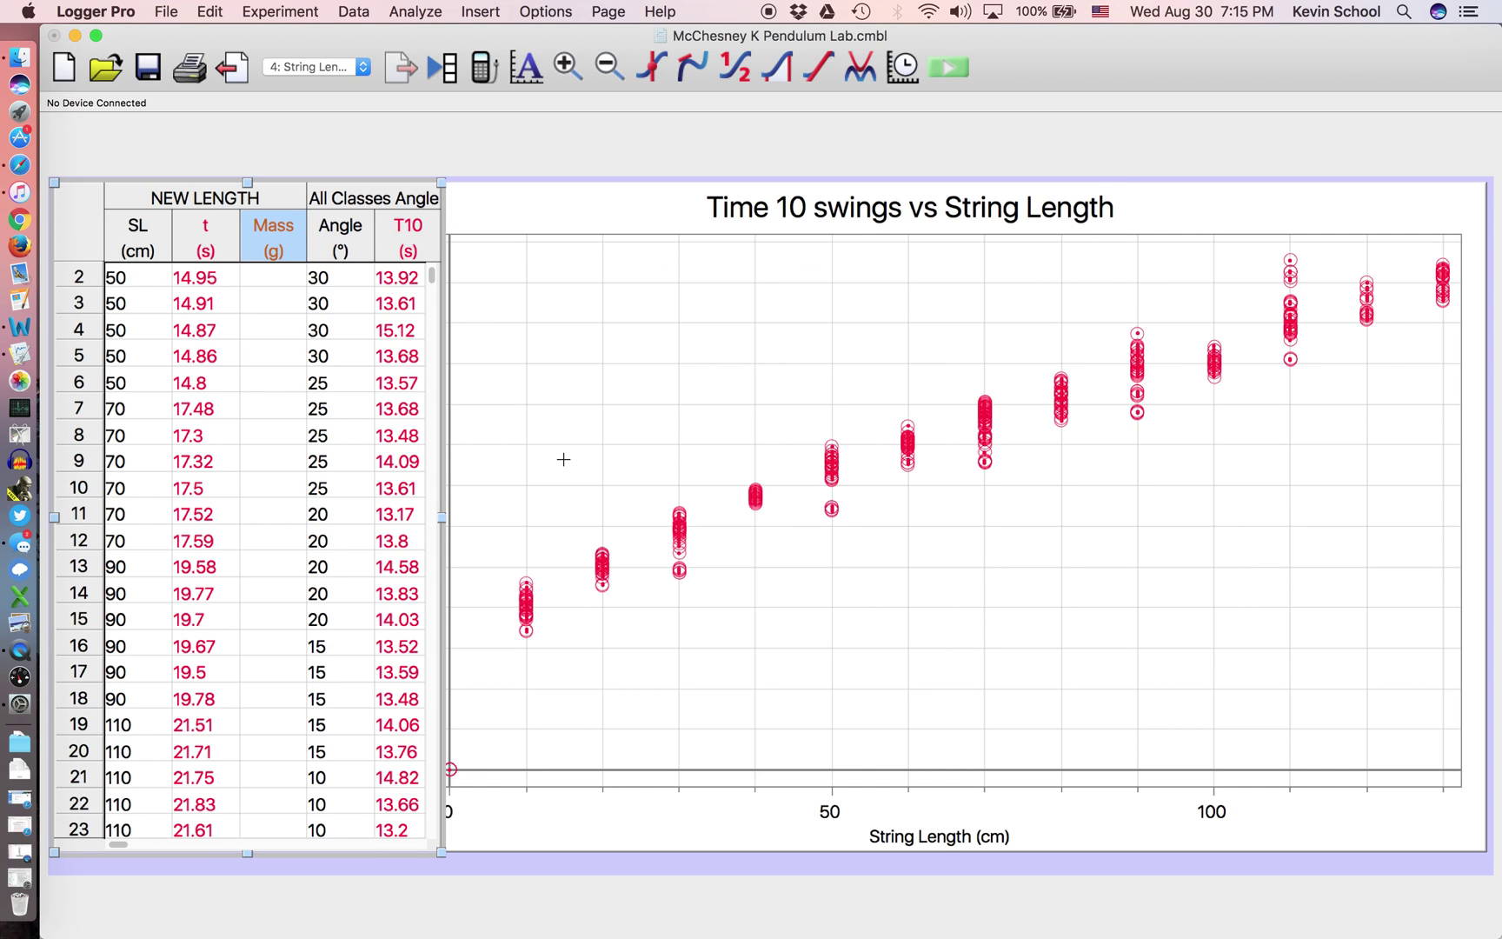
Enter 10, 20 and 30 in the first three rows of the Mass column
click(291, 335)
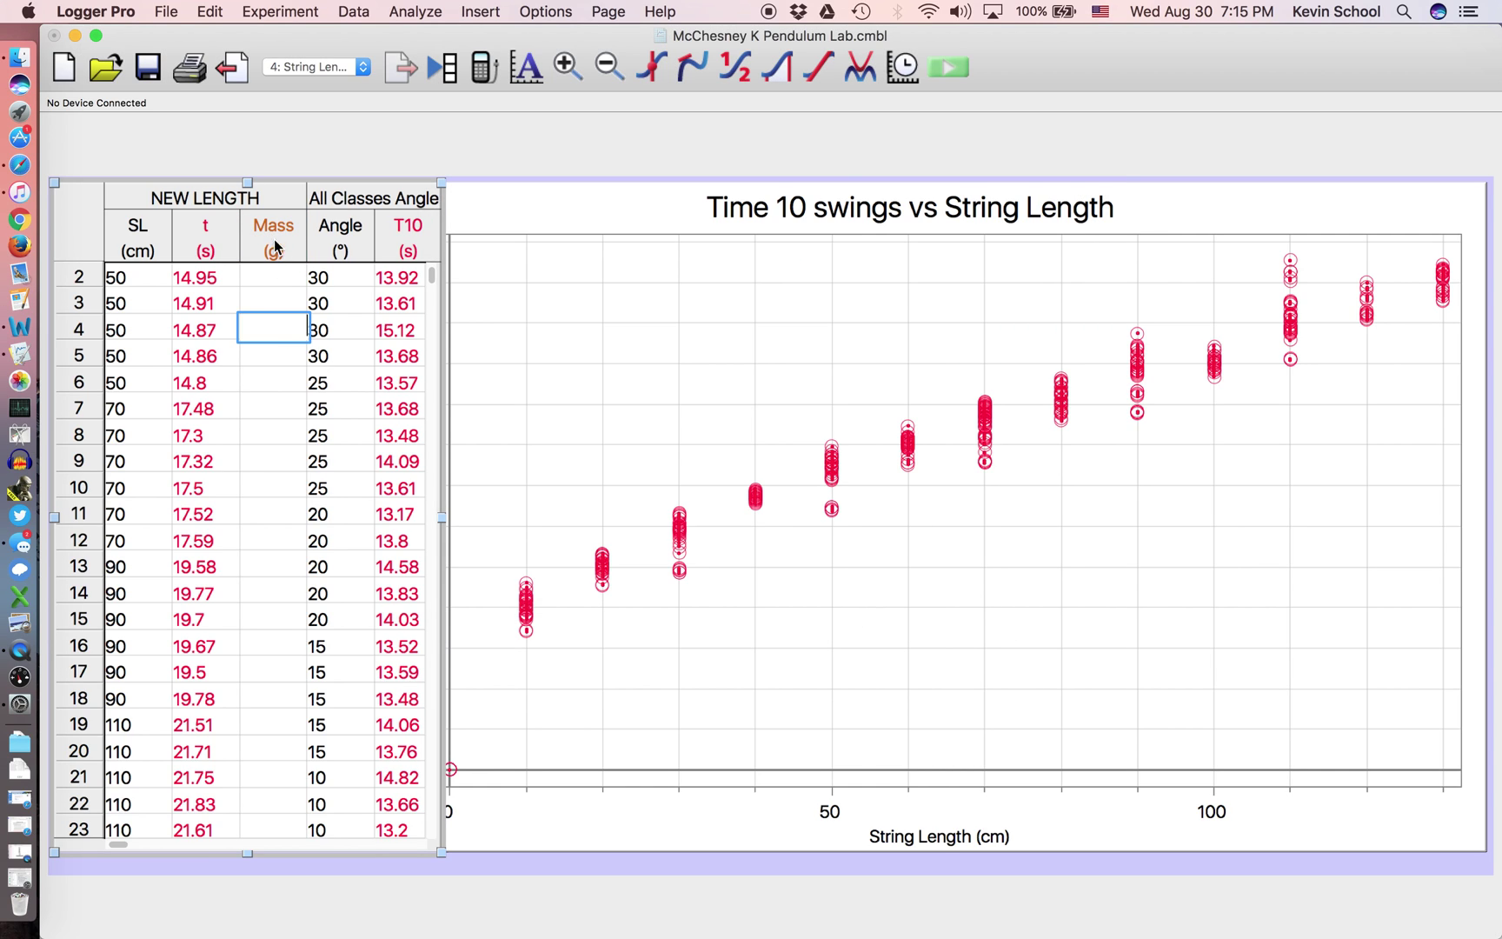
key(Up)
key(Up)
key(Up)
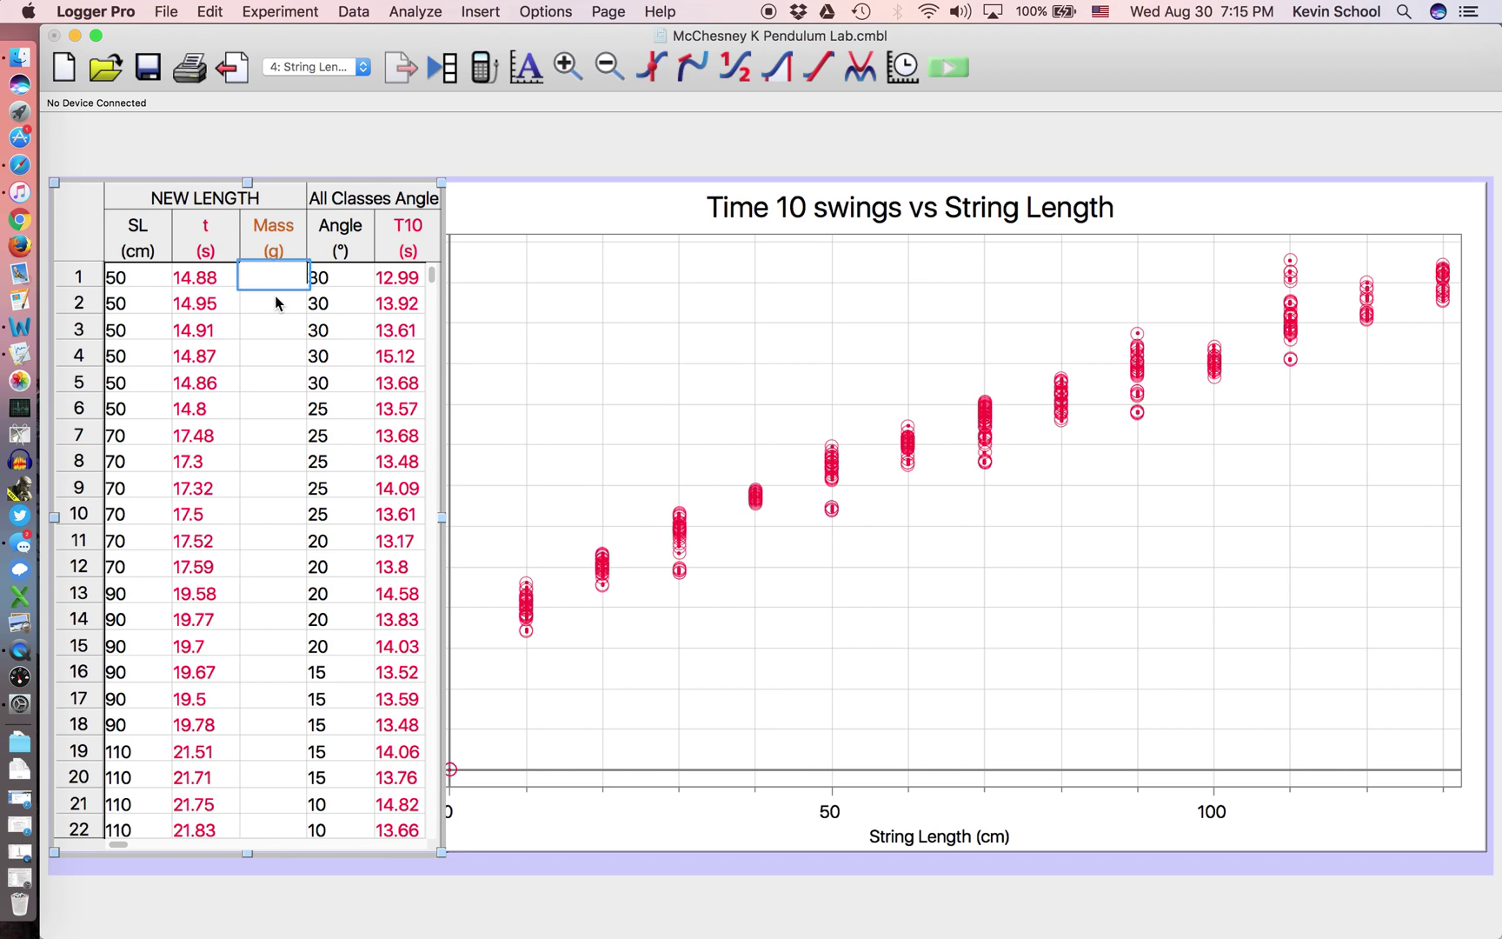
text(10)
key(Return)
text(20)
key(Return)
text(30)
key(Return)
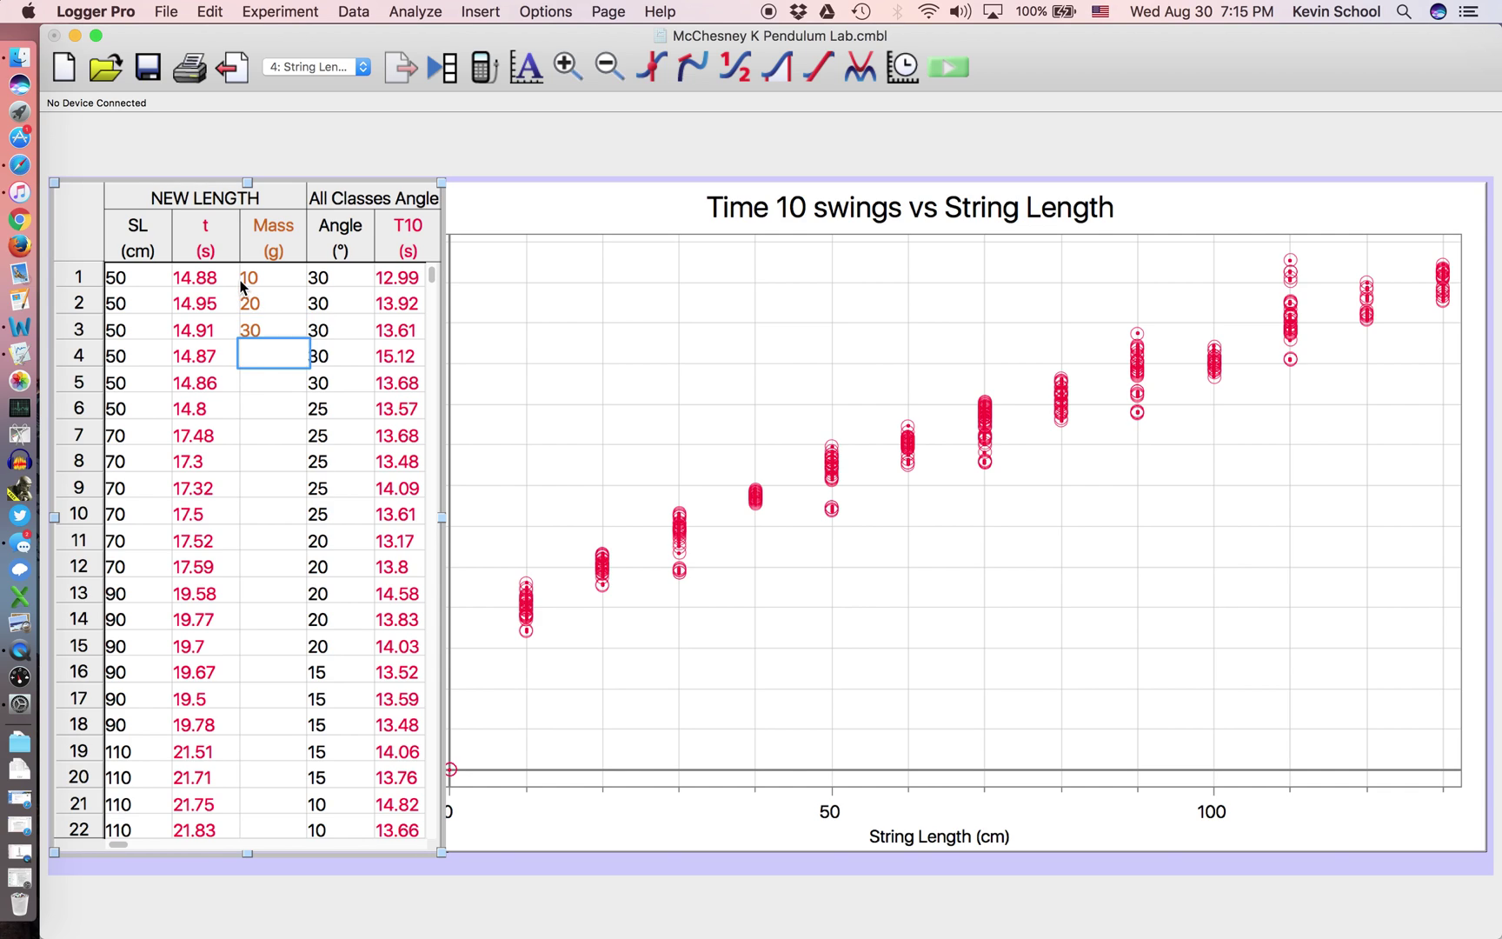
Delete the Mass column from the NEW LENGTH data set
click(268, 234)
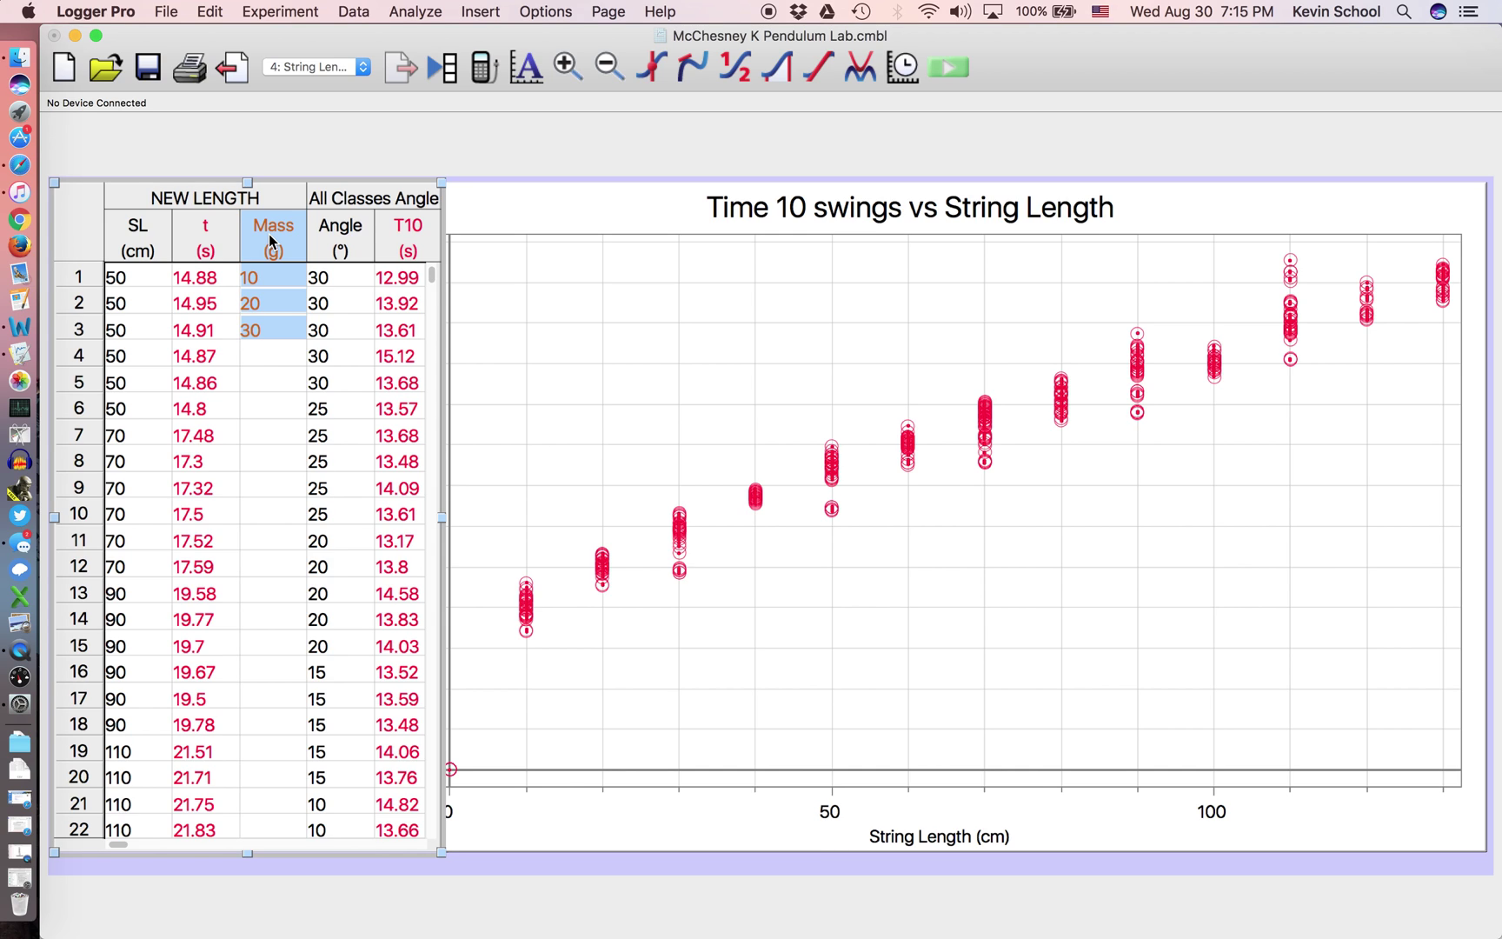
key(Delete)
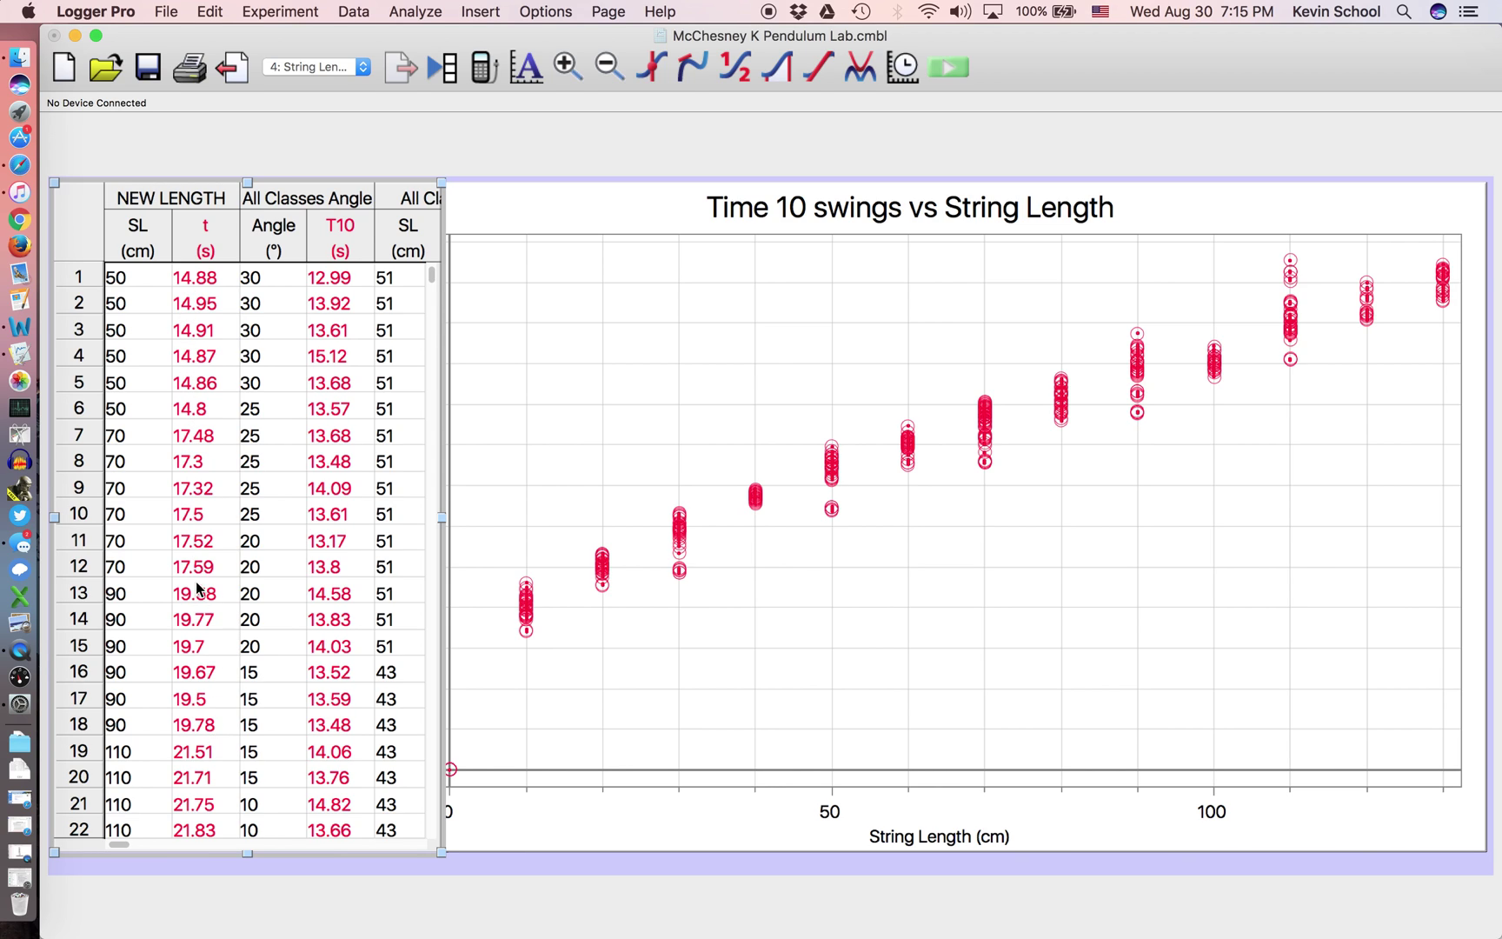
Start a new calculated column named "Time for 1 Swing", short name t1, units s, in the NEW LENGTH data set
click(353, 9)
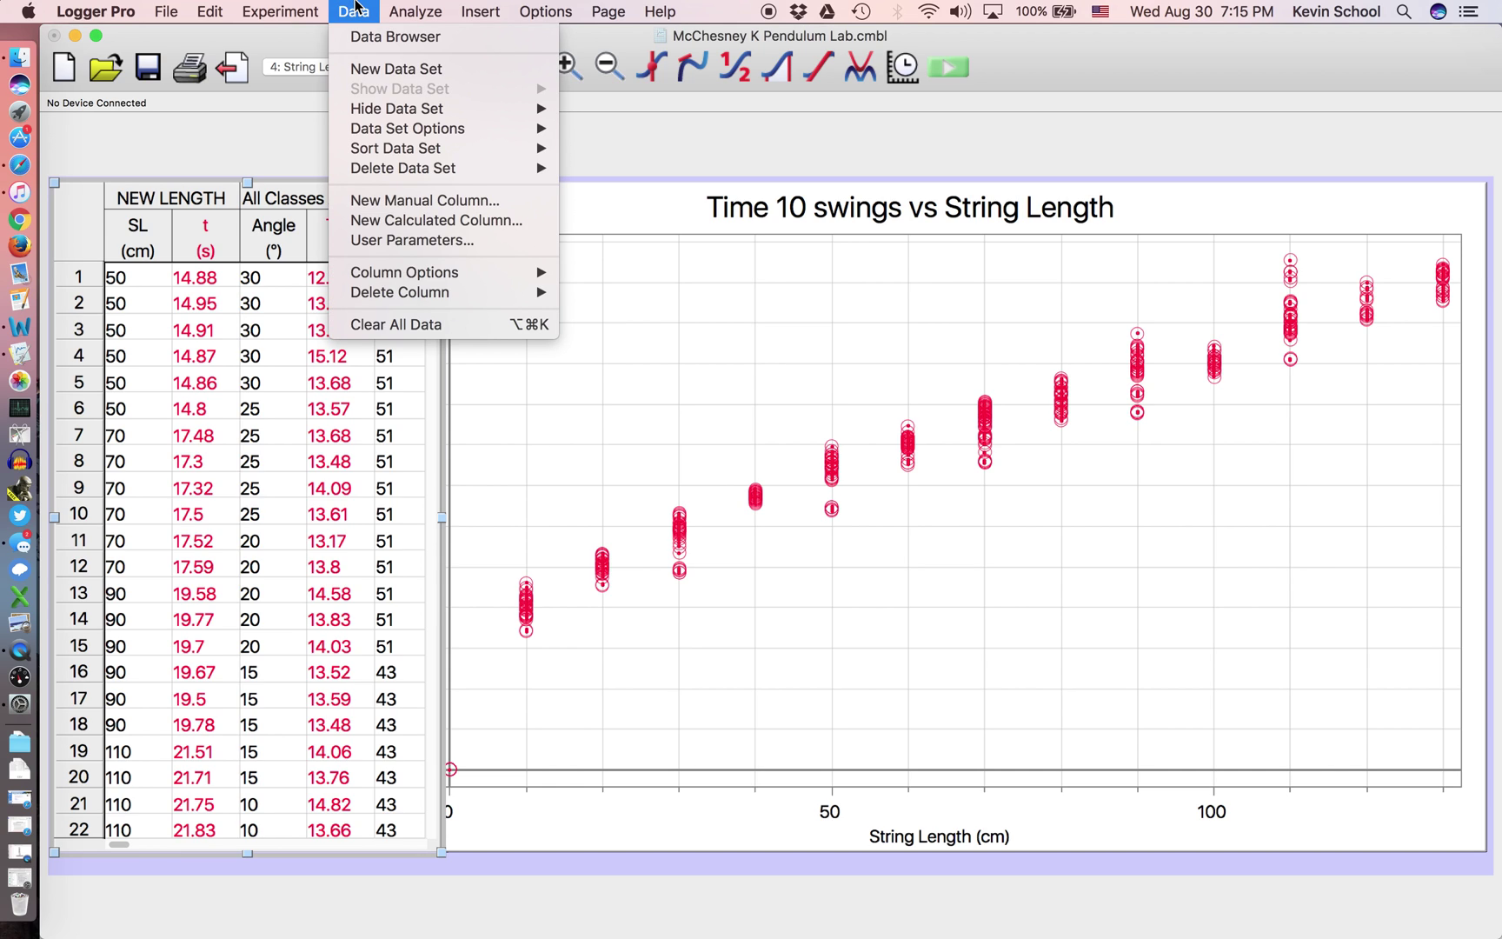
click(376, 221)
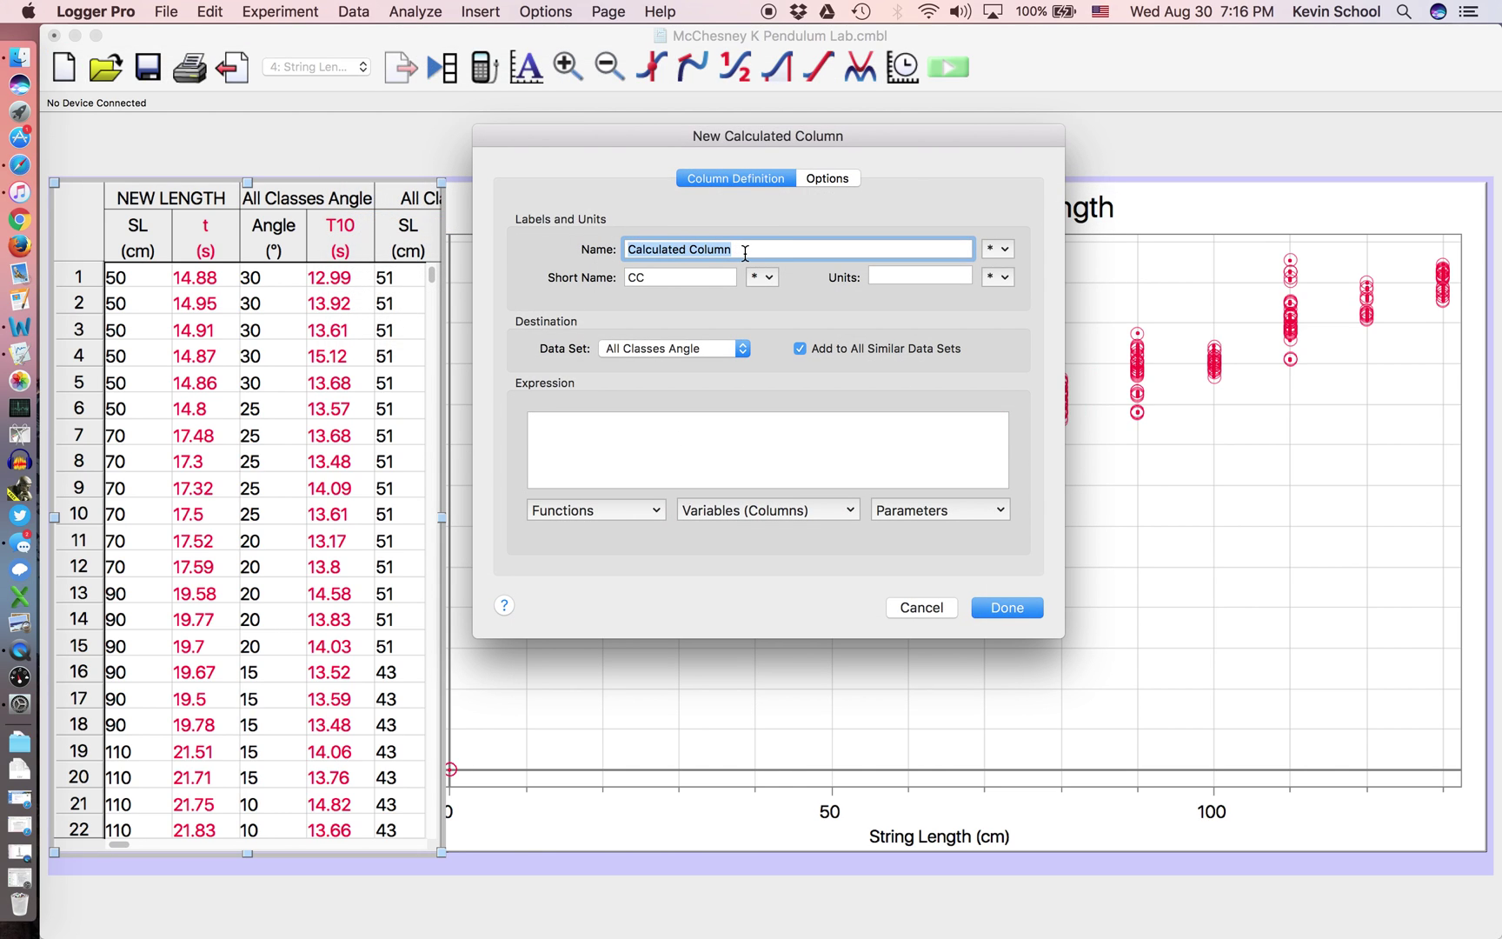
text(Time for )
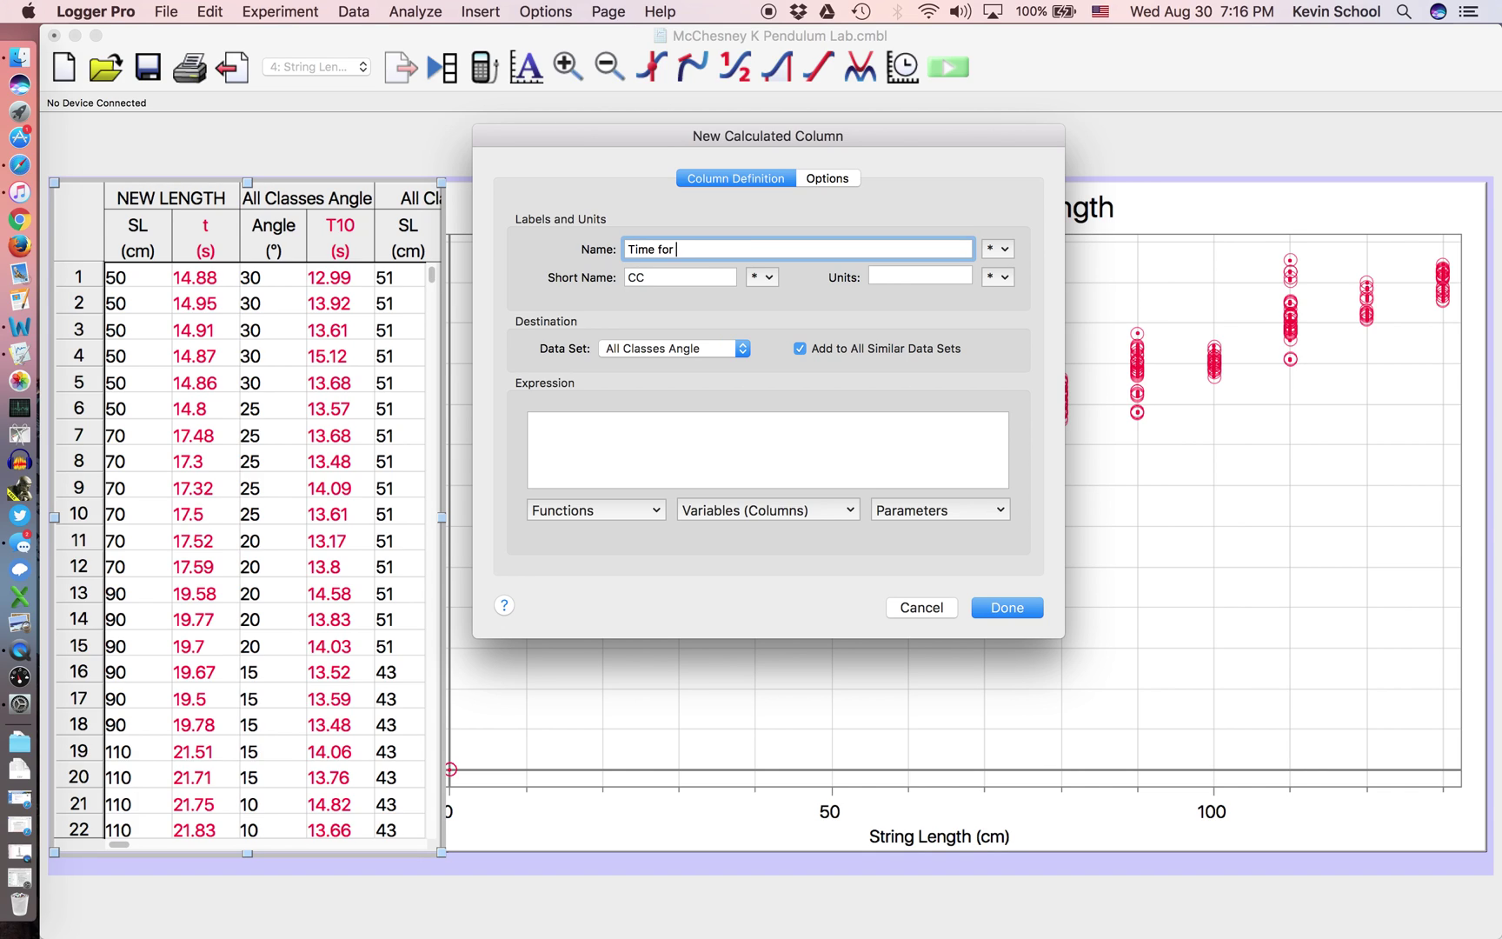
text(1 Swing)
key(Tab)
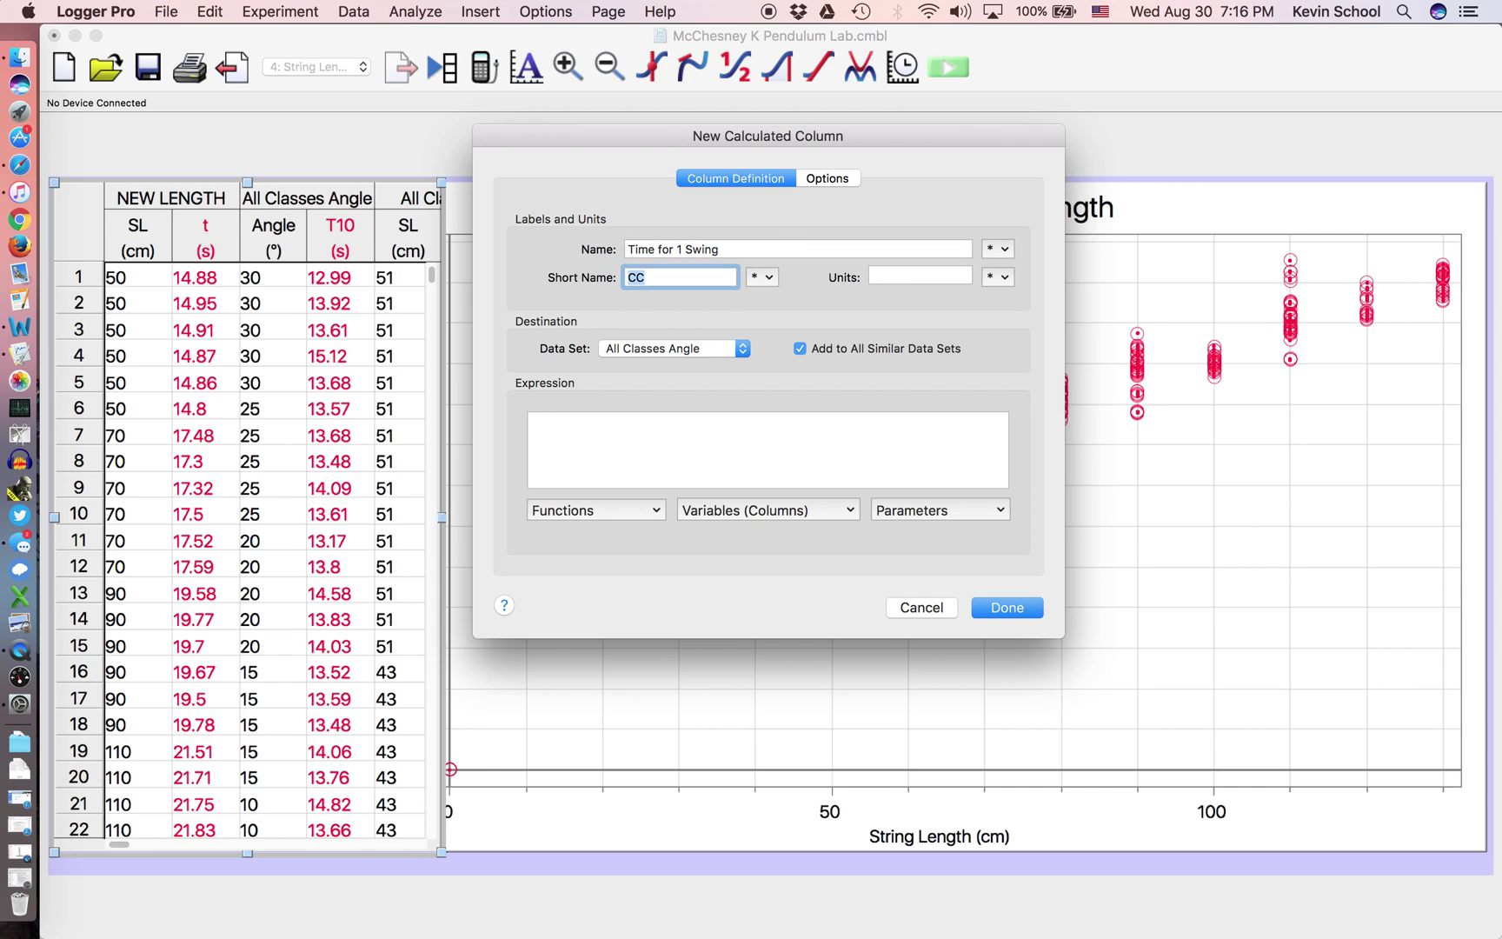
text(t1)
key(Tab)
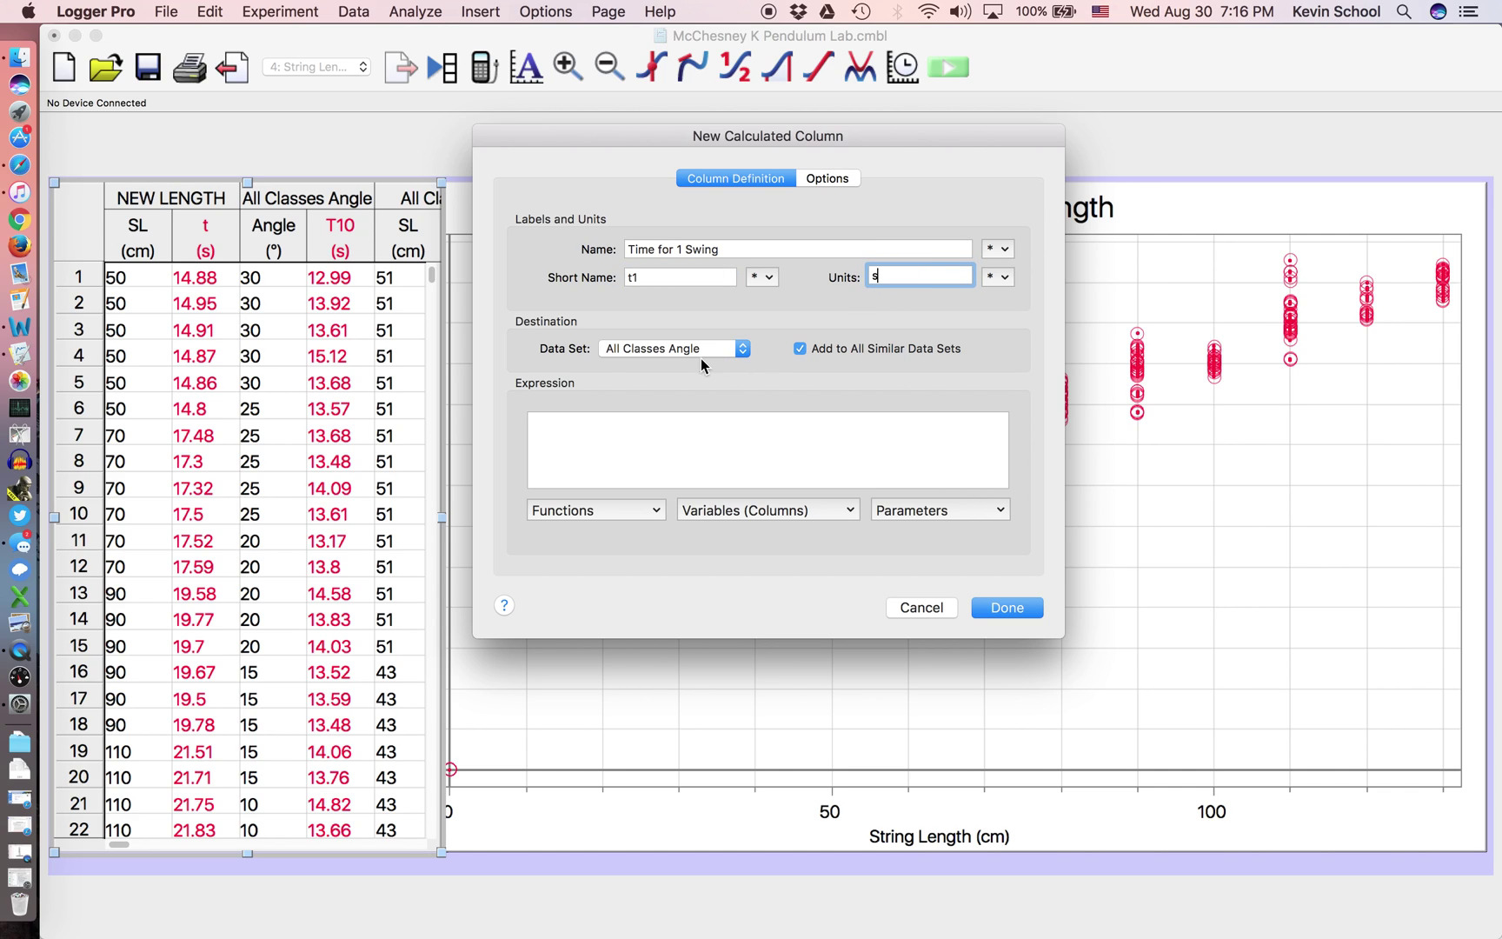
click(632, 351)
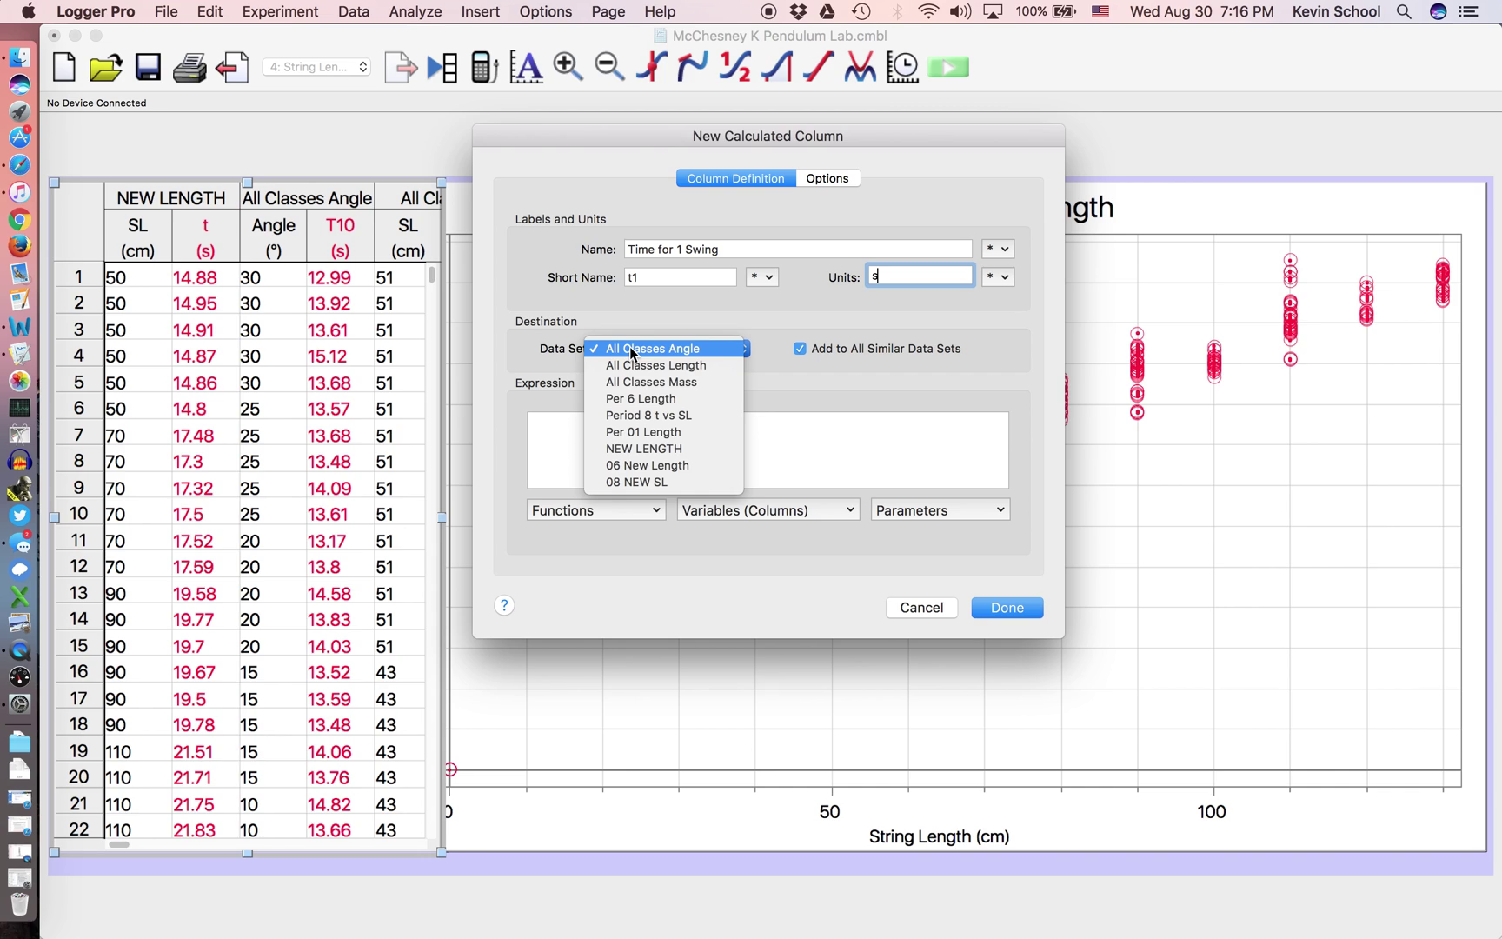
click(637, 449)
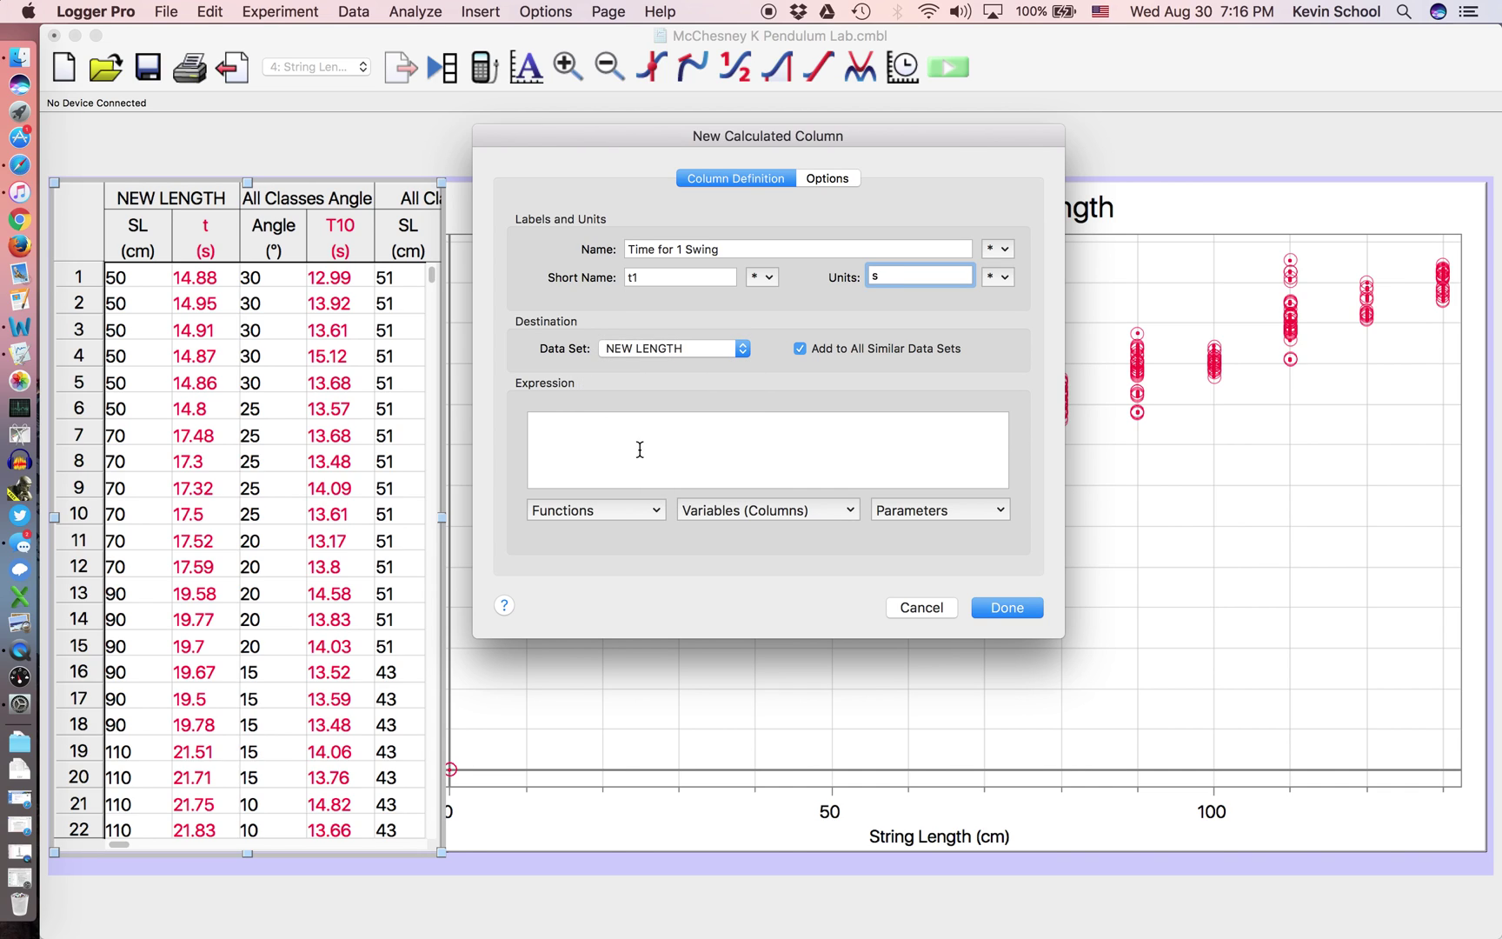
Define the calculated column's expression as "Time for 10 swings"/10
click(576, 430)
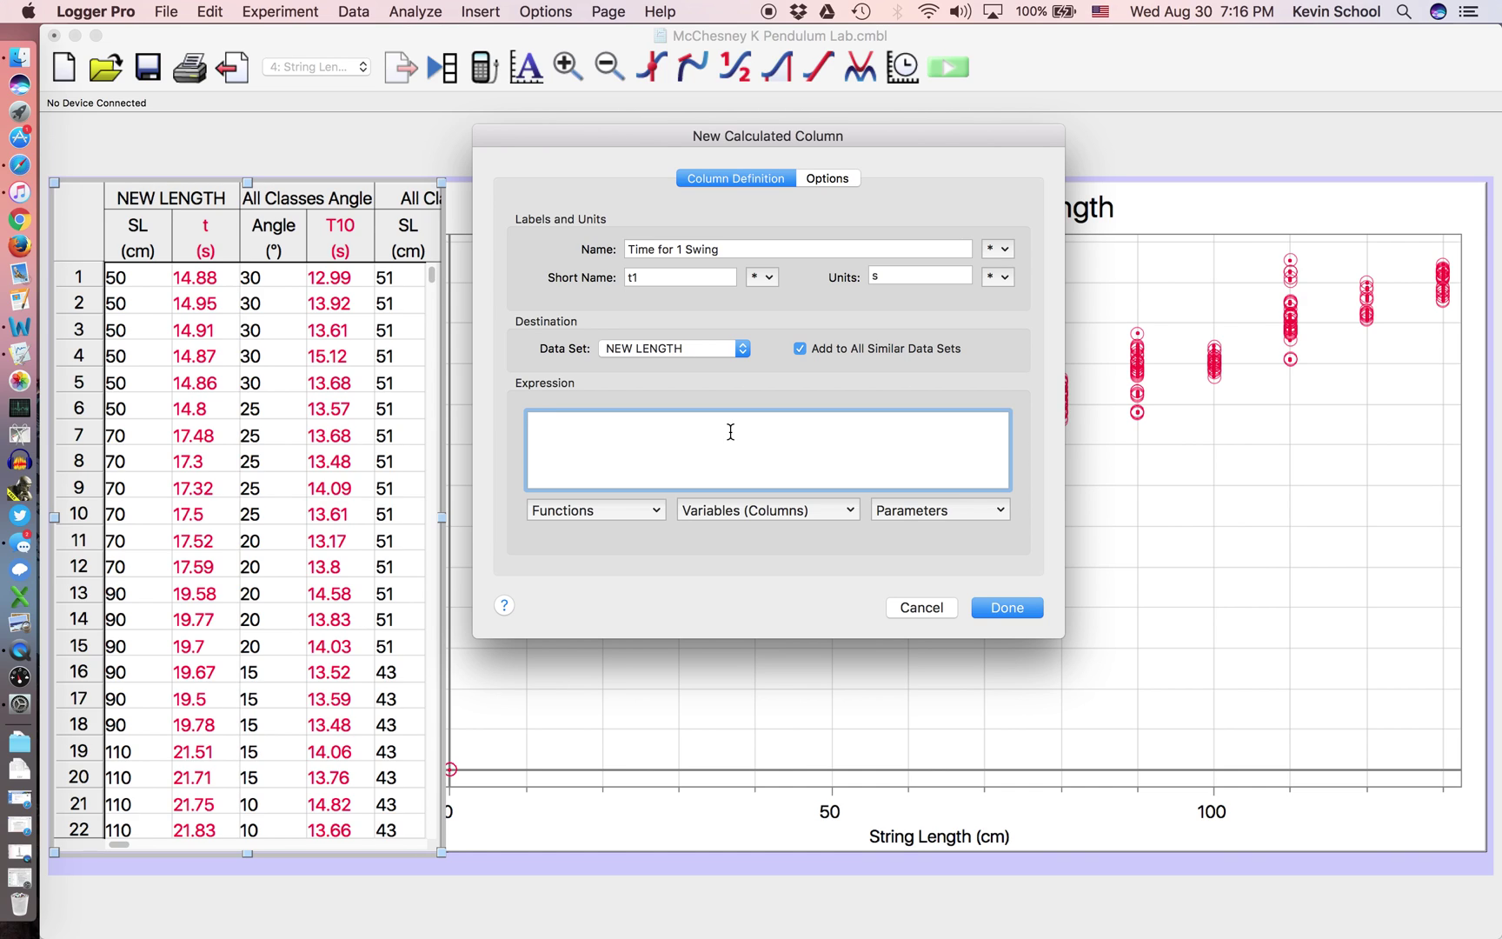
click(738, 510)
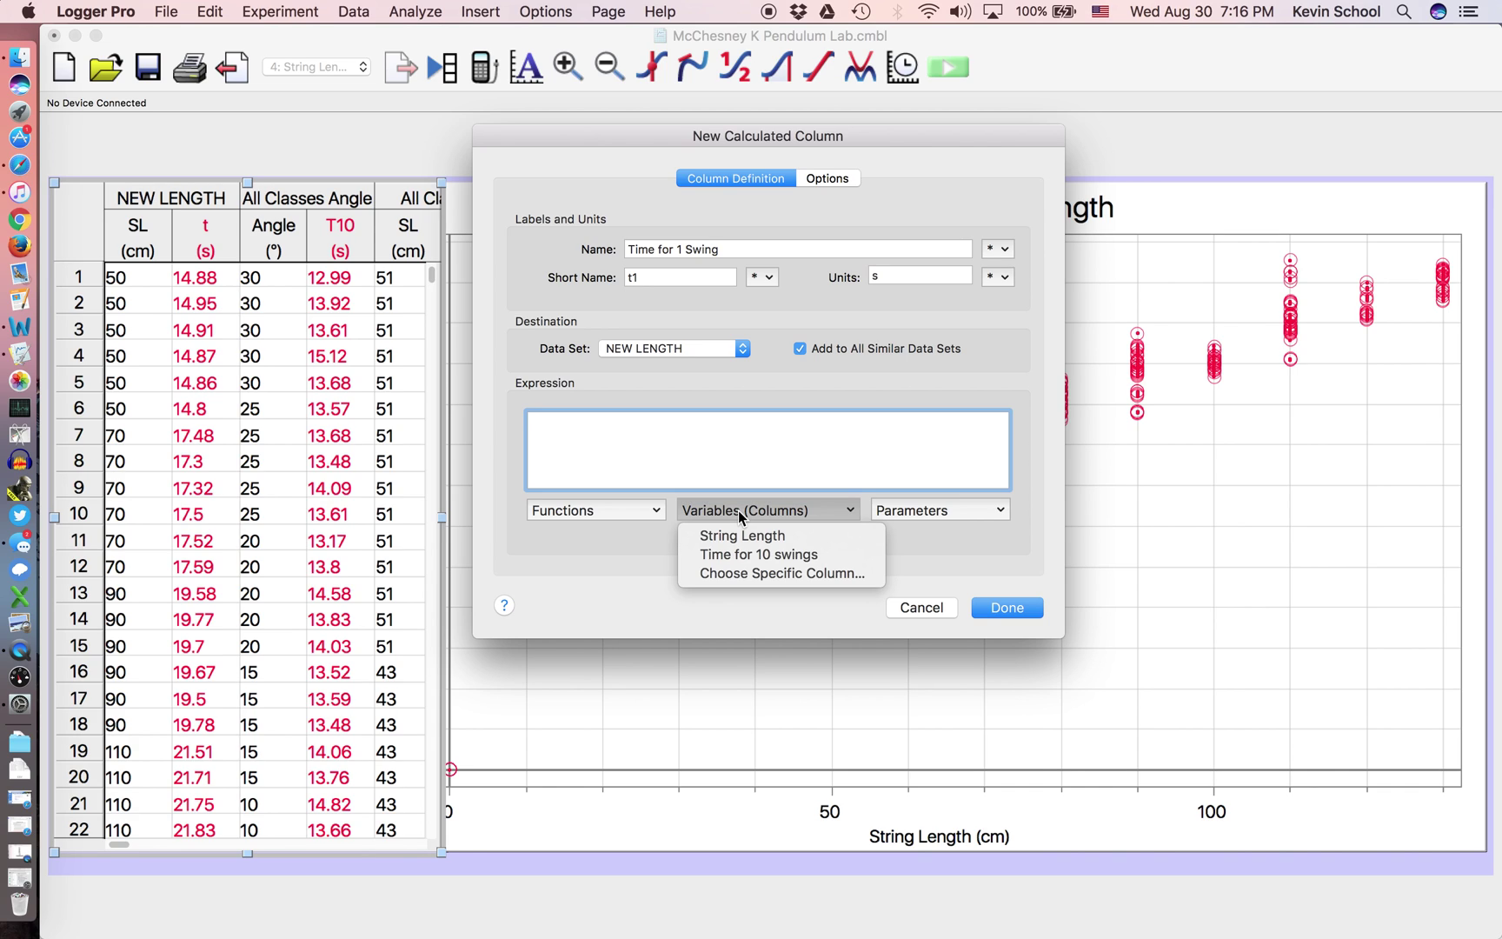
click(732, 556)
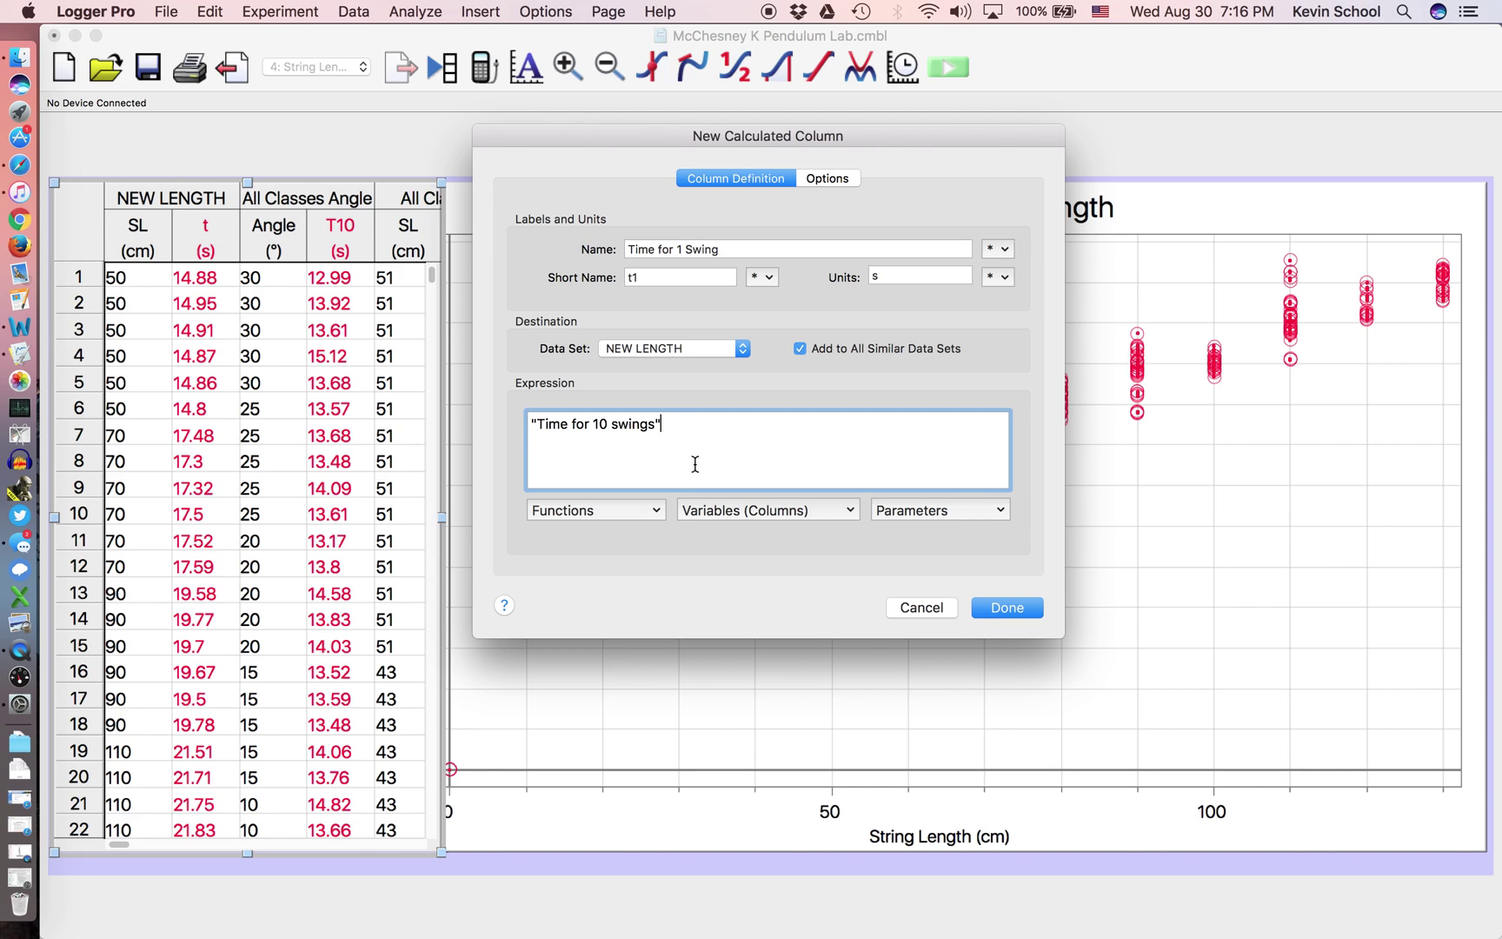
click(717, 509)
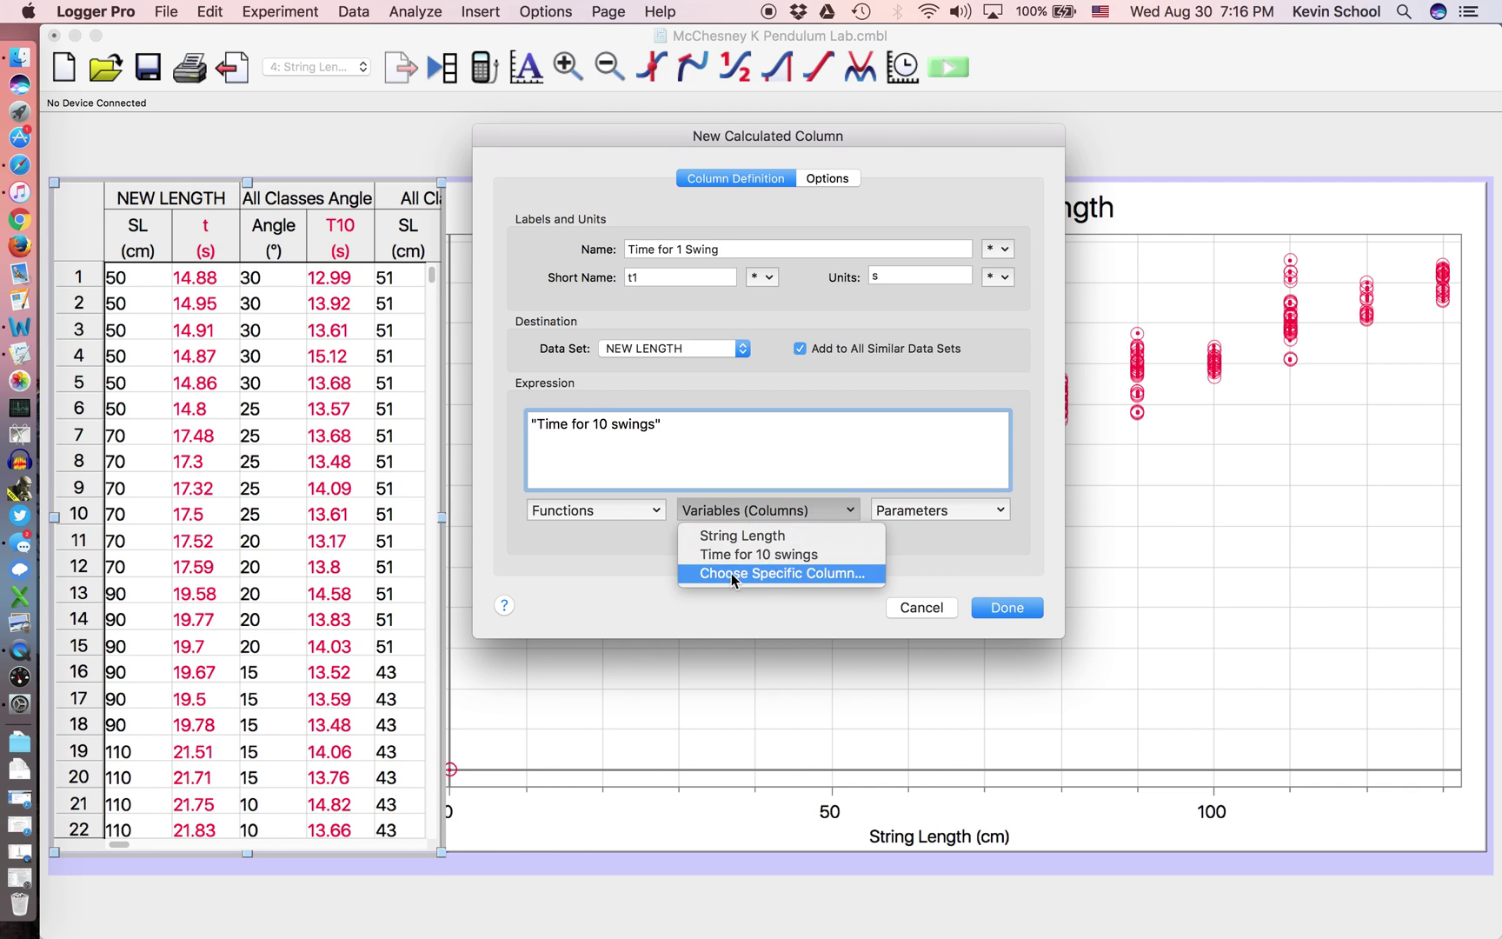
click(696, 457)
text(/)
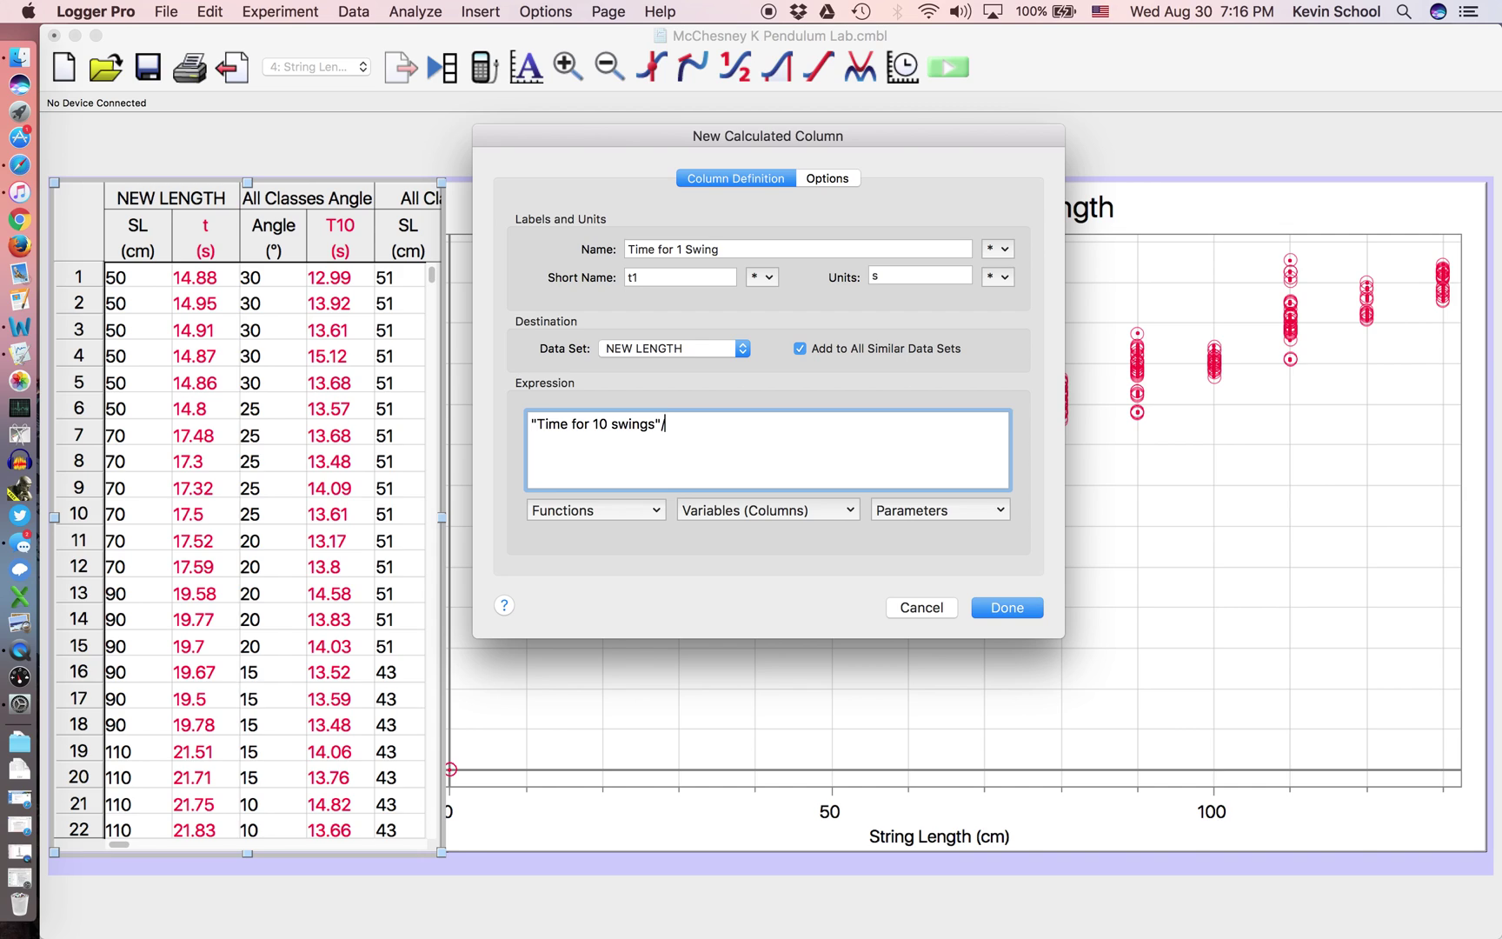
text(10)
Set the calculated column's color to red, create the column, and bring the NEW LENGTH data set into view
click(833, 181)
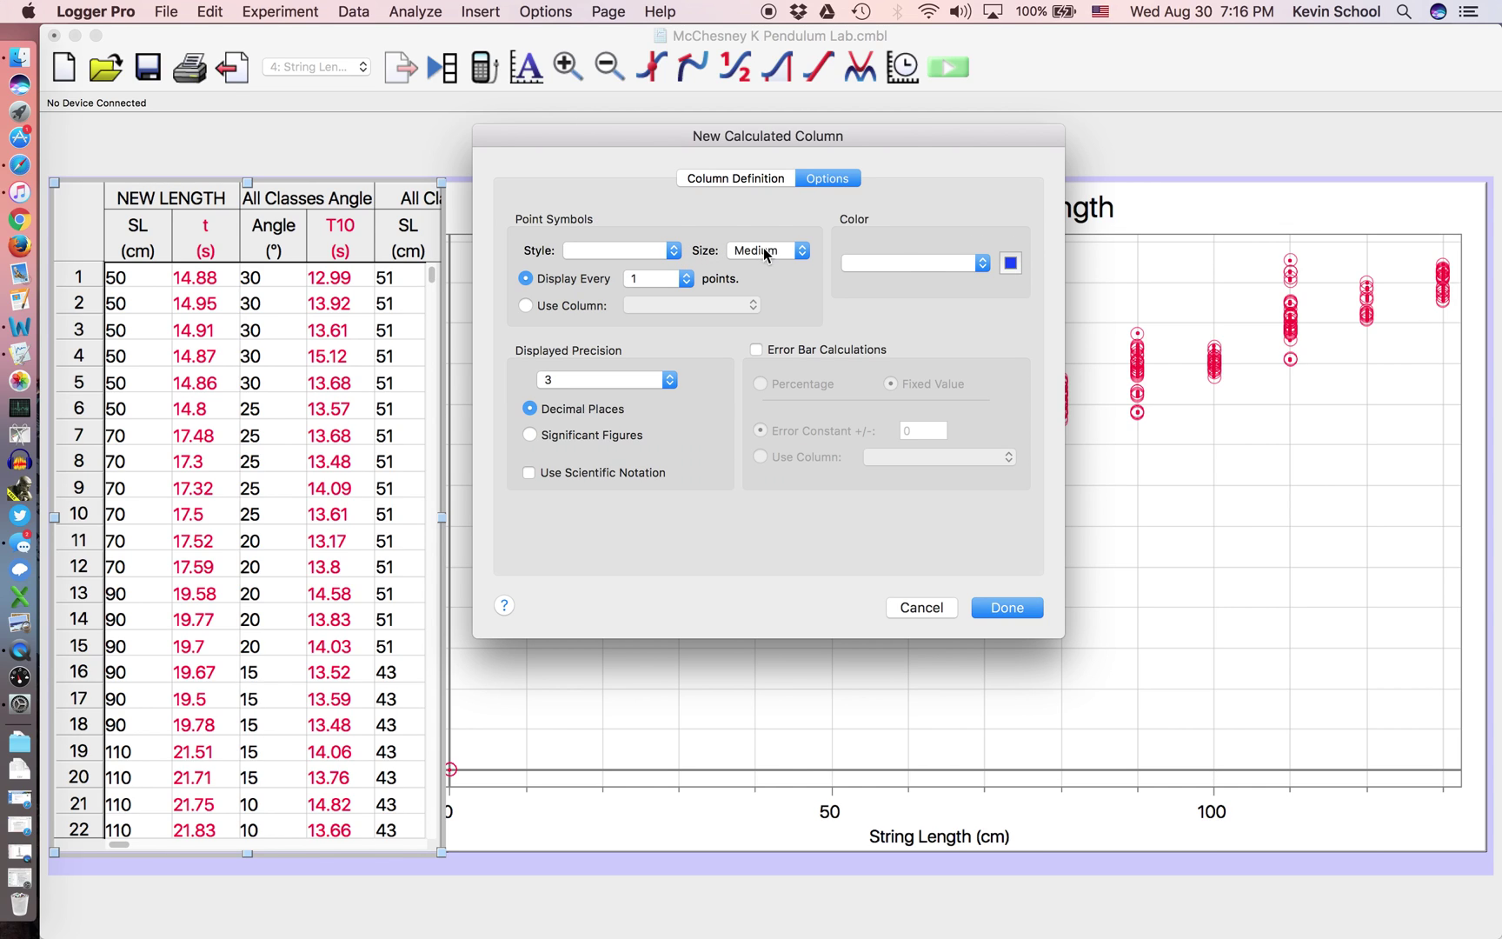
click(931, 259)
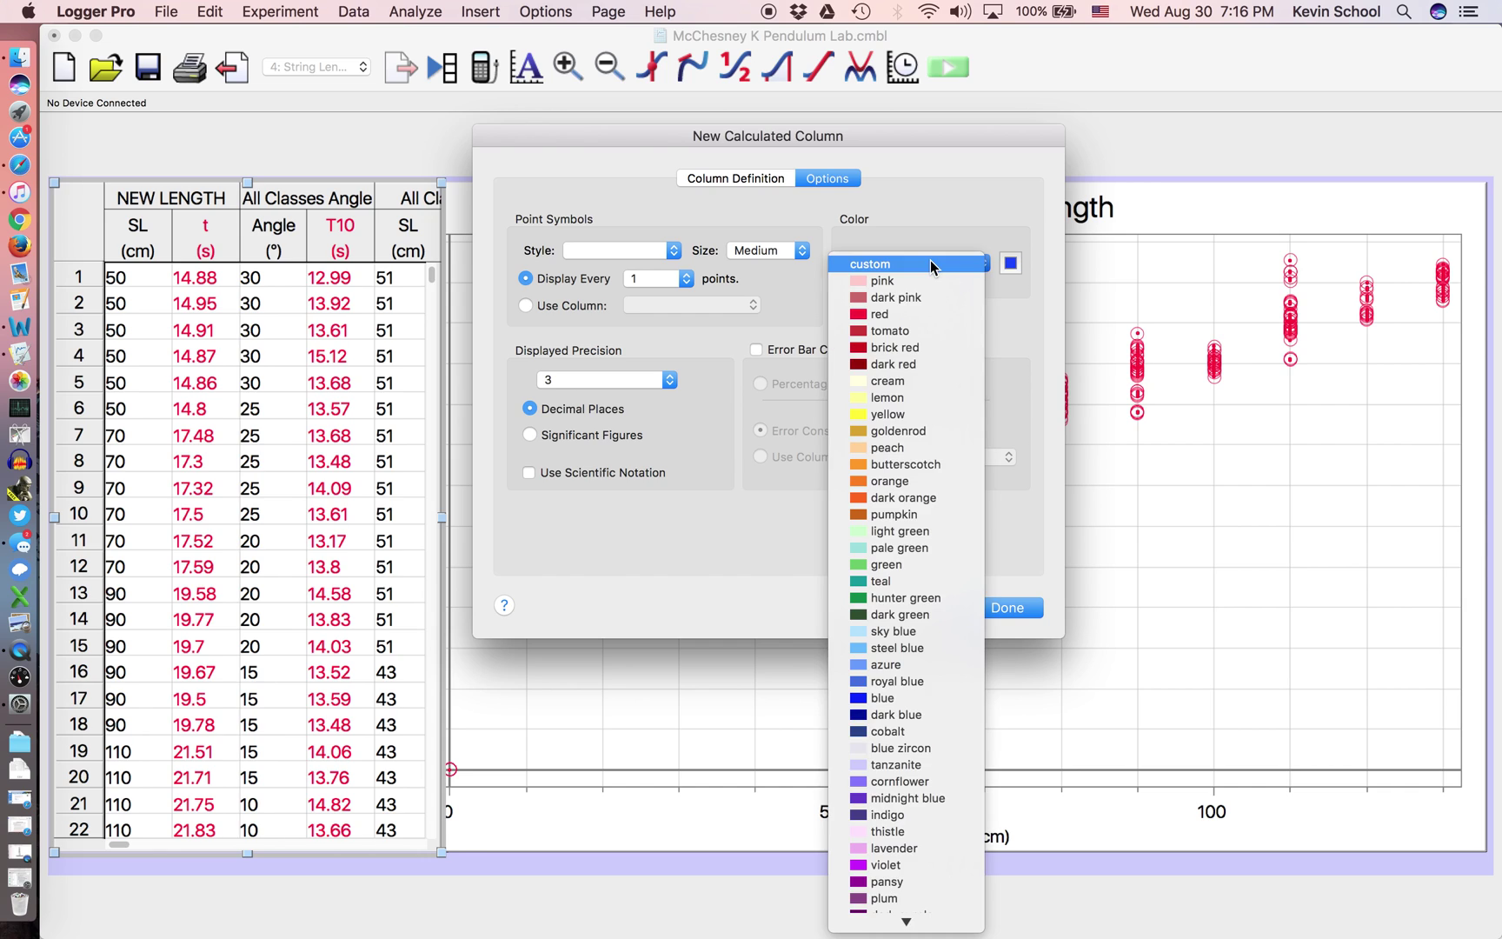
click(915, 315)
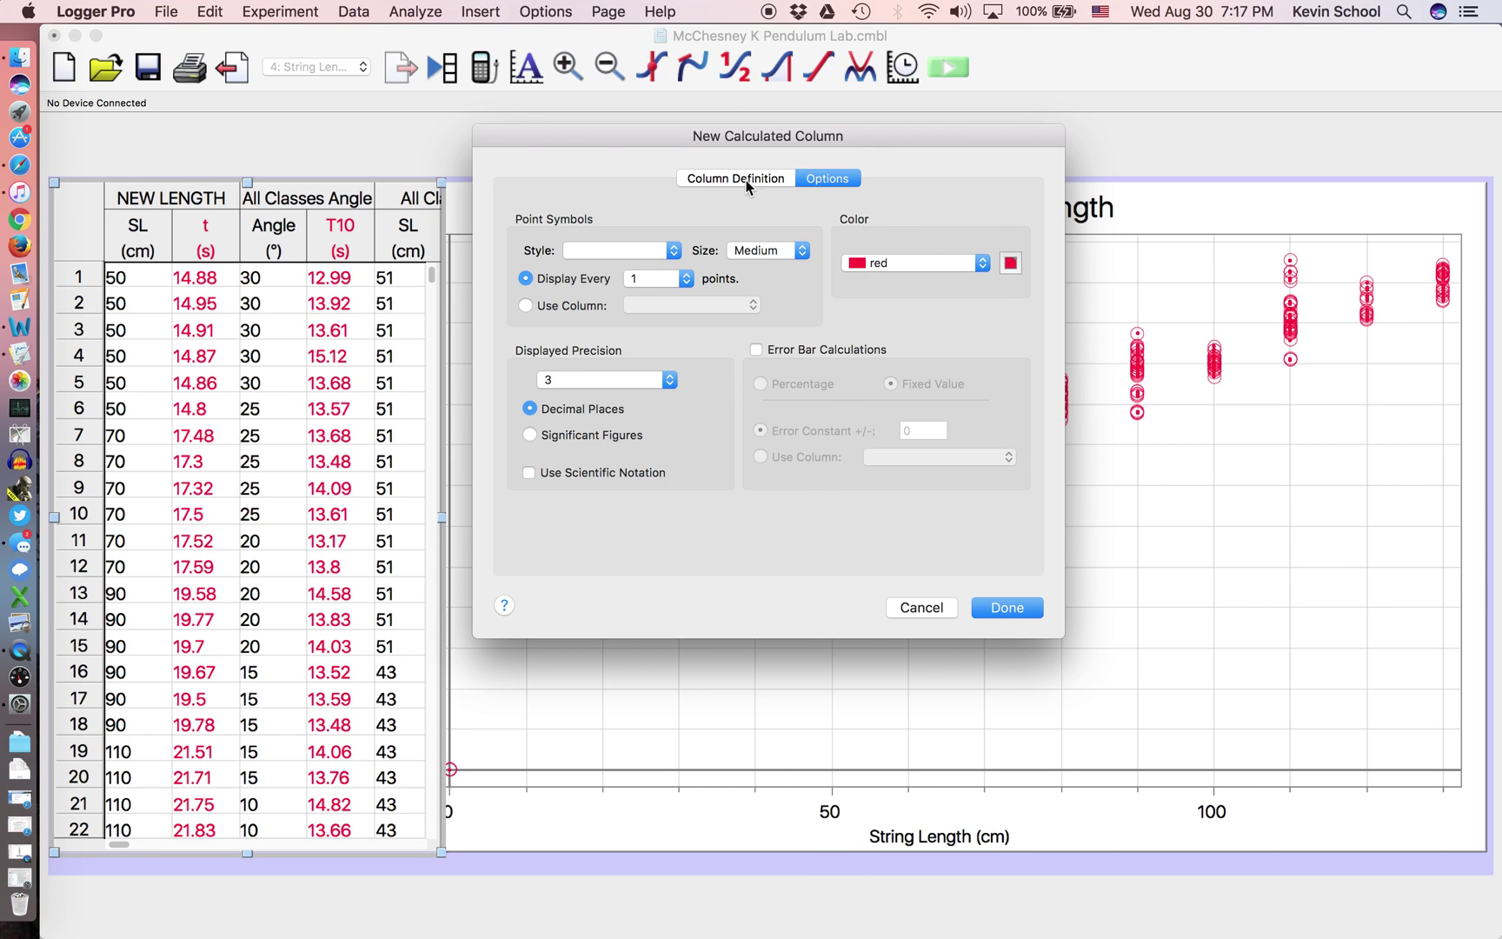
click(745, 179)
click(994, 606)
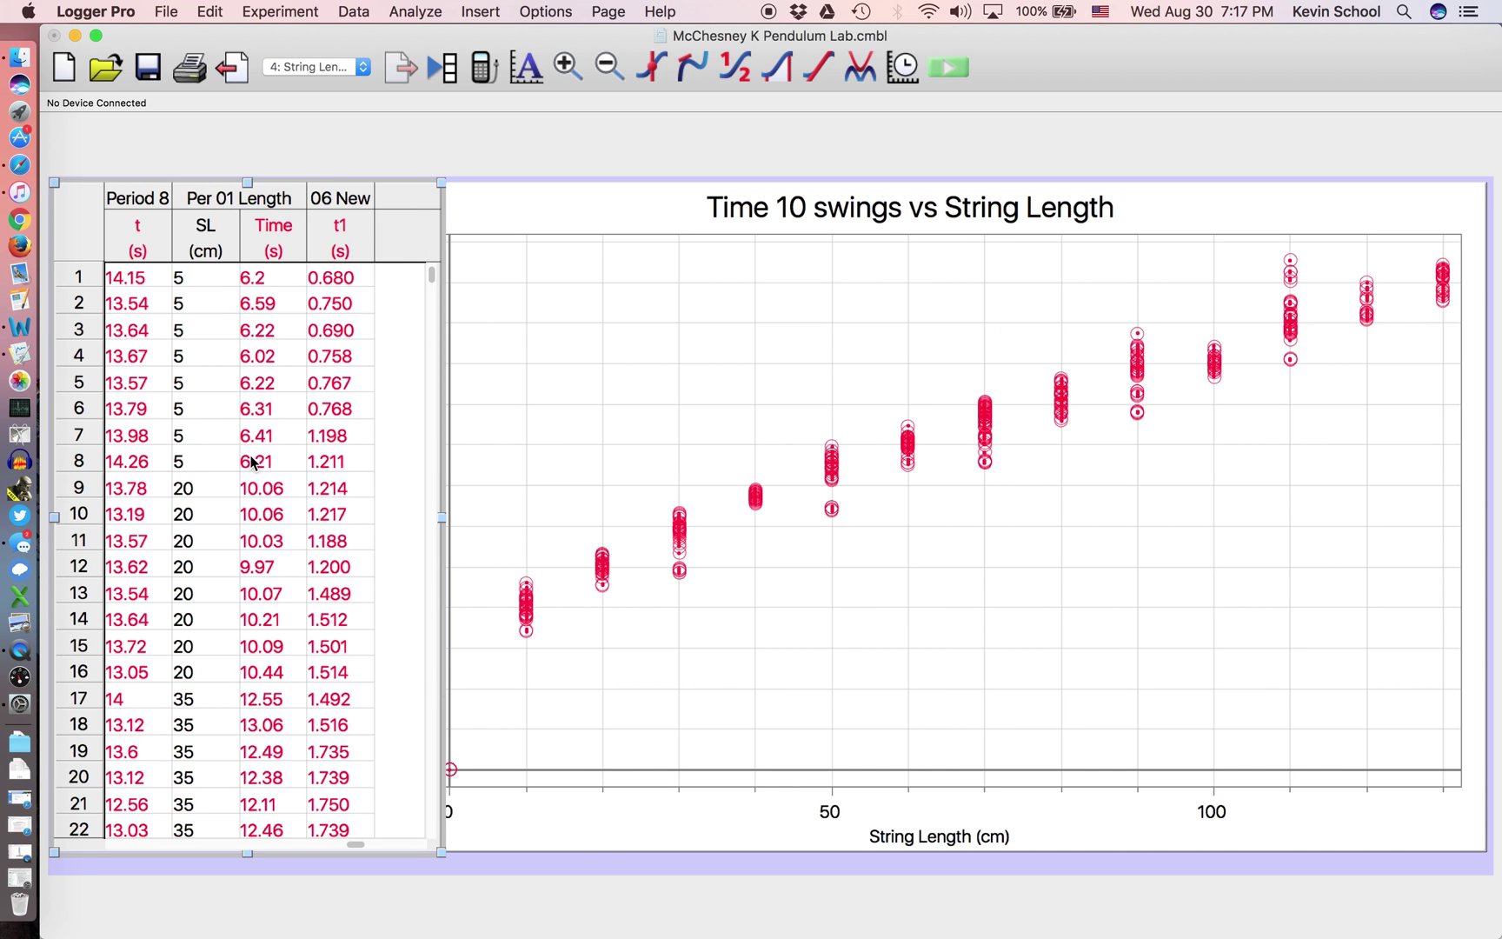
scroll(251, 462, left, 10)
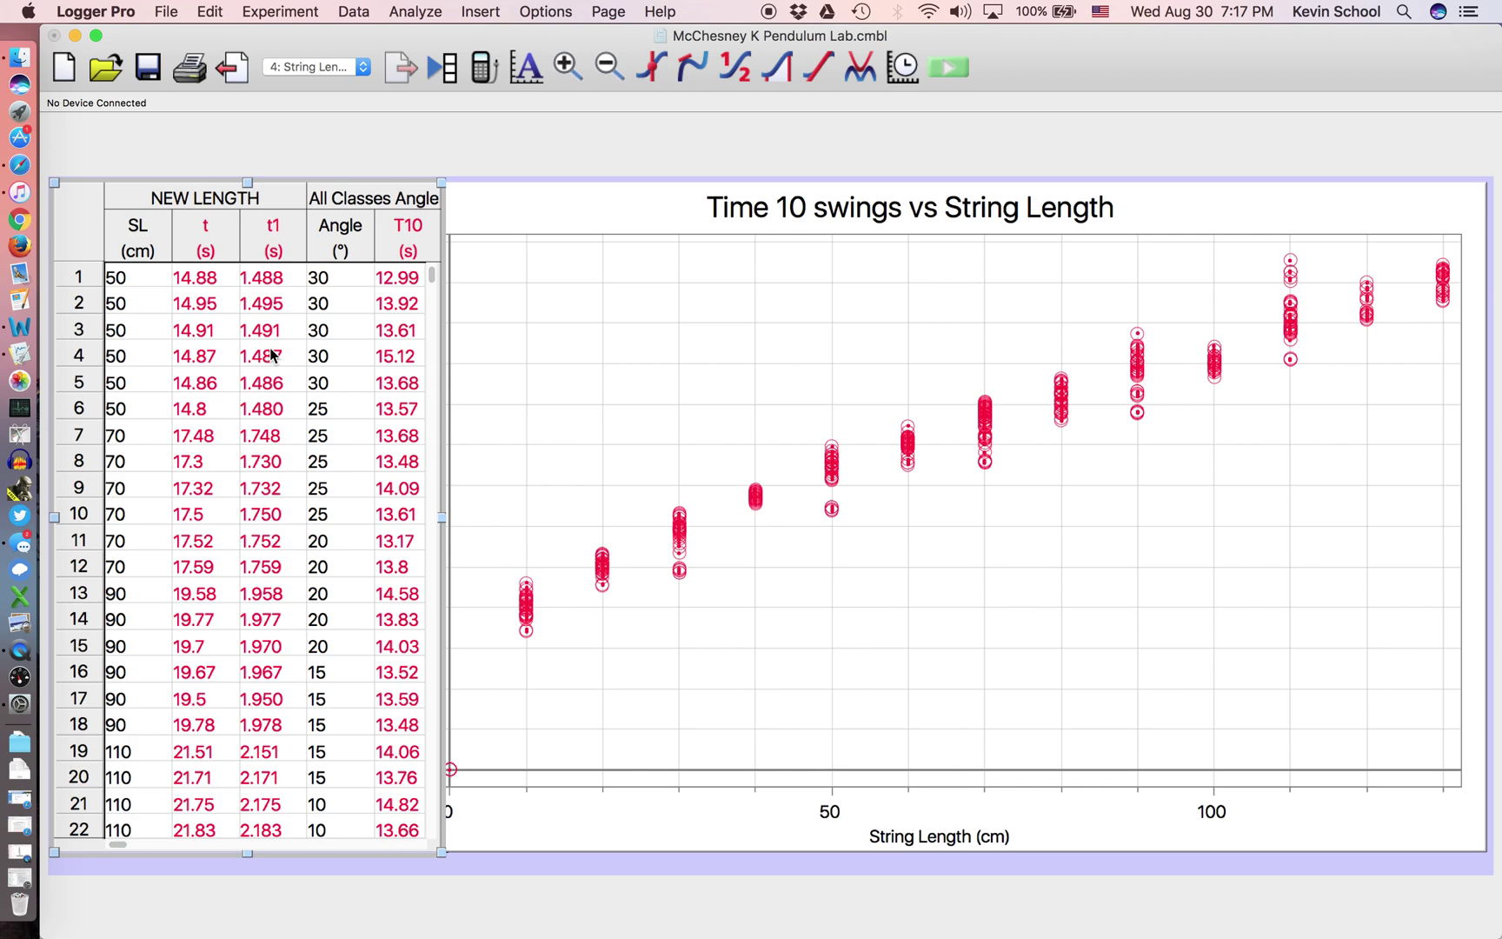
Plot Time for 1 Swing on the graph's y-axis instead of Time for 10 swings
click(599, 306)
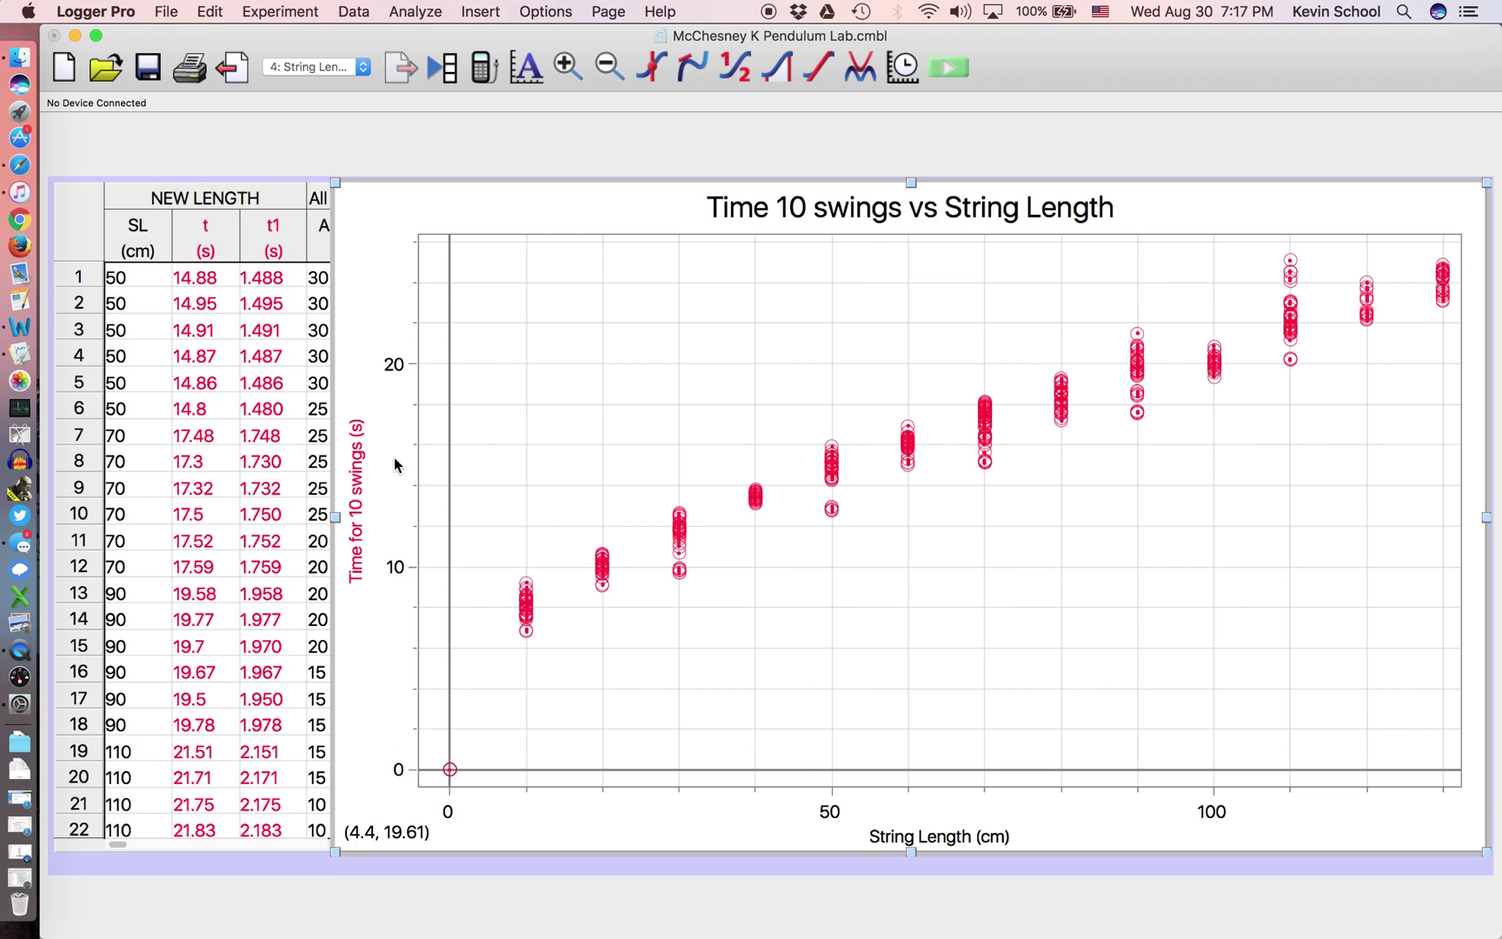
click(362, 484)
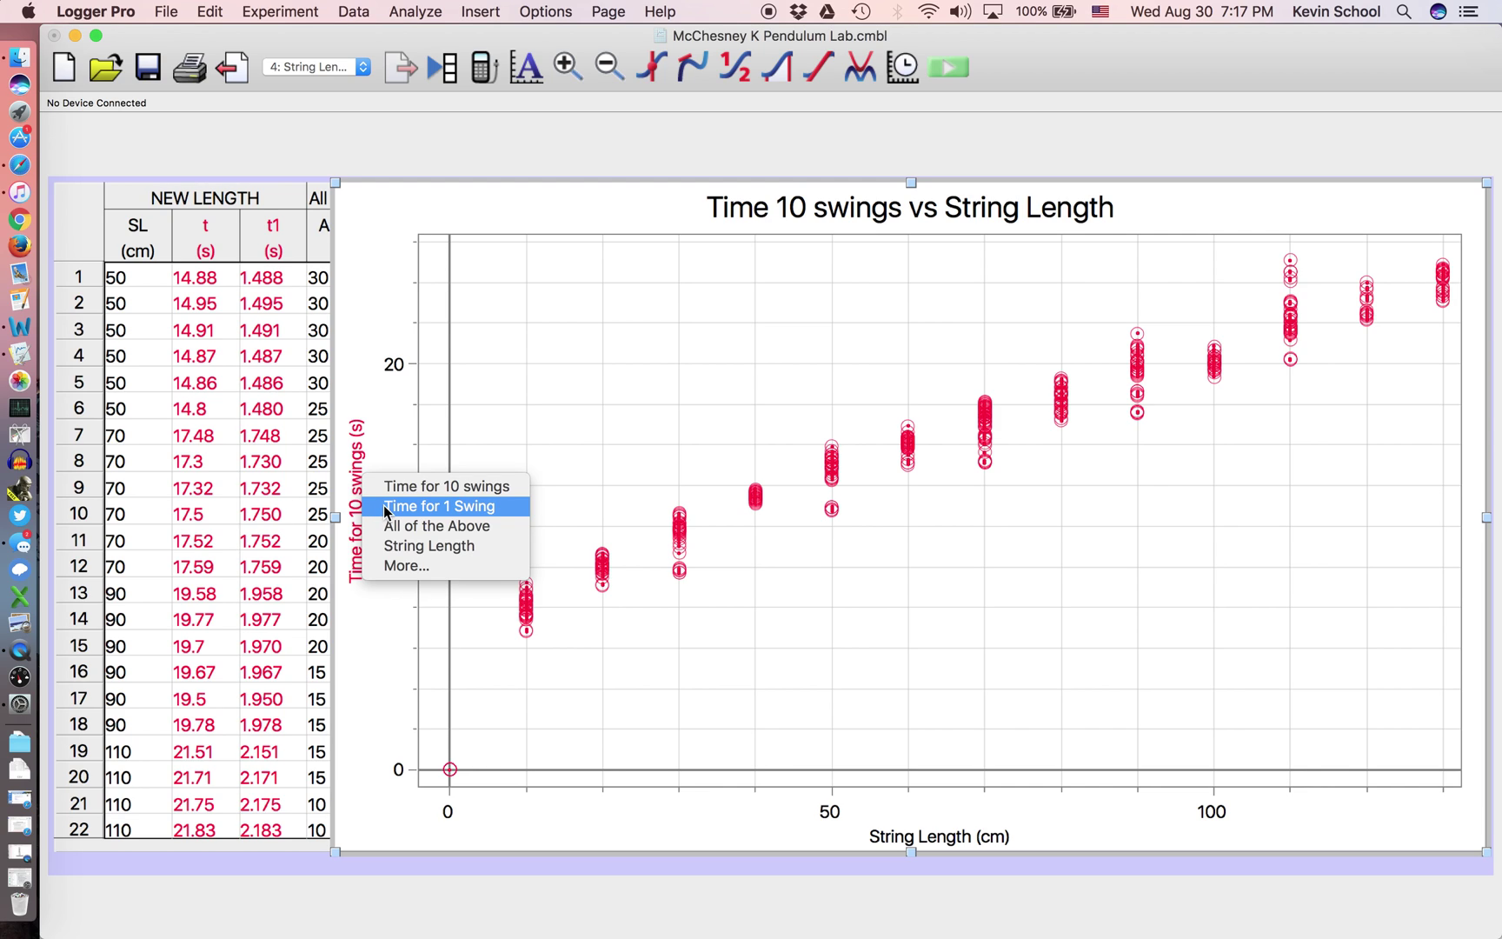
click(386, 507)
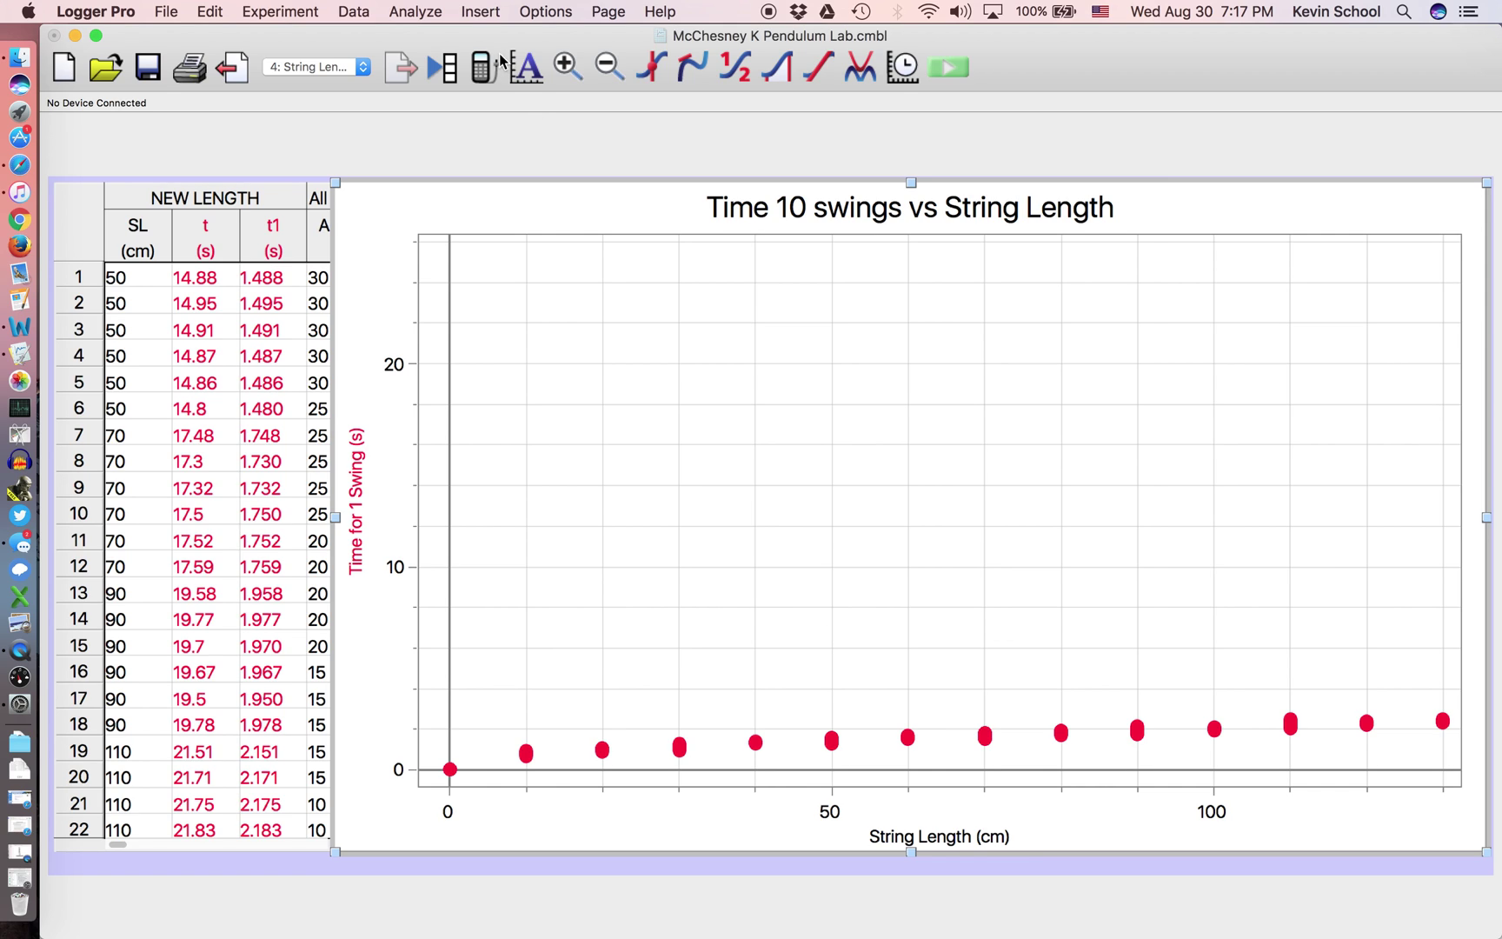
Set the graph's y-axis maximum to 4
click(403, 244)
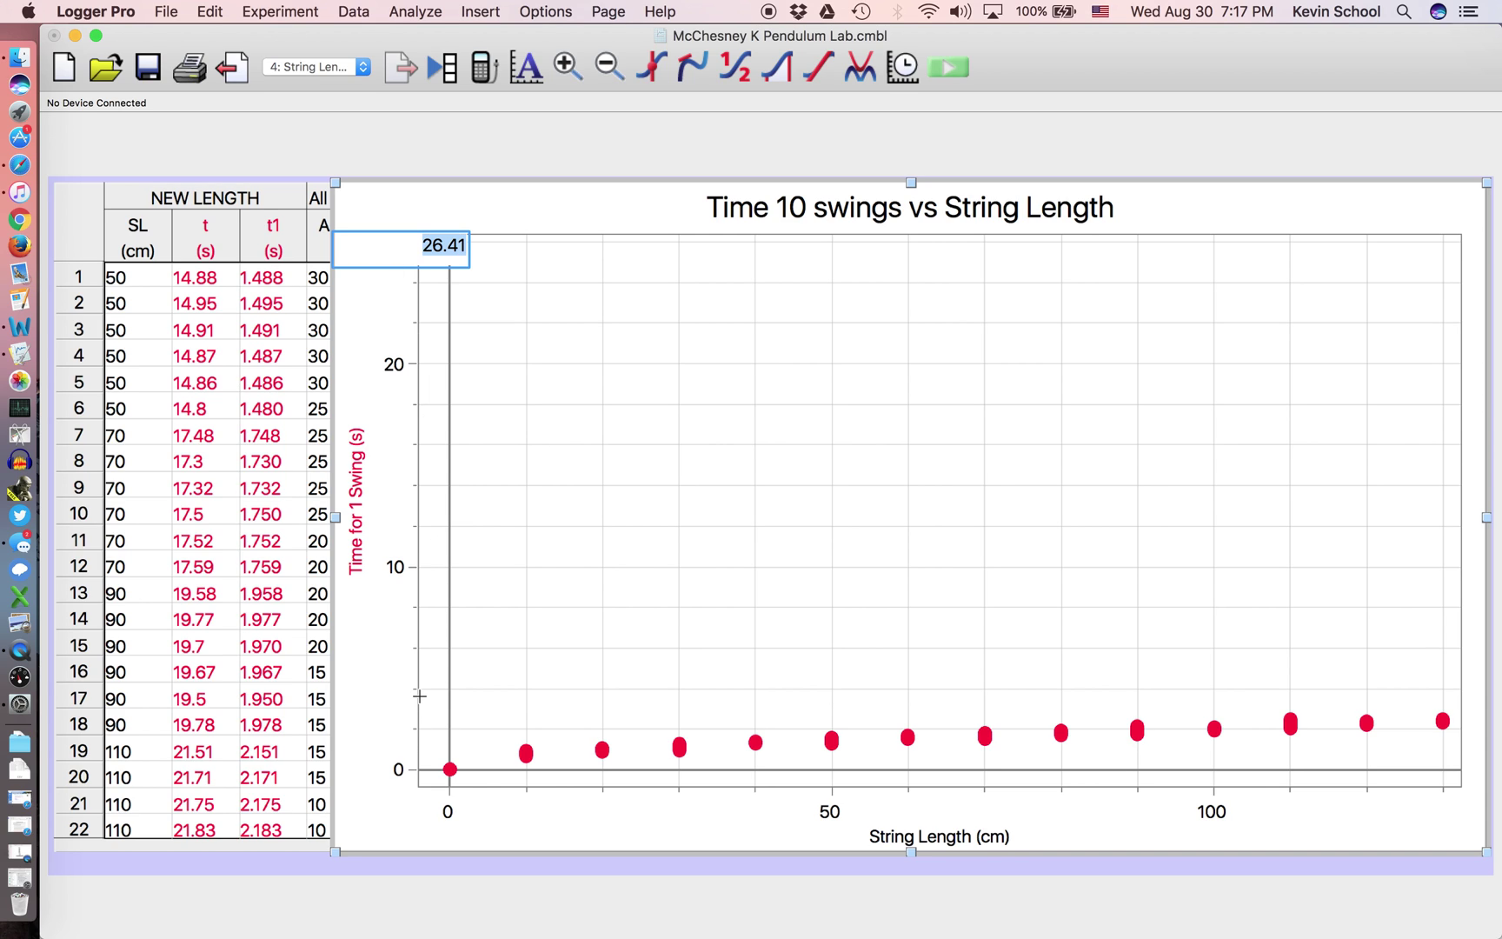
text(4)
key(Return)
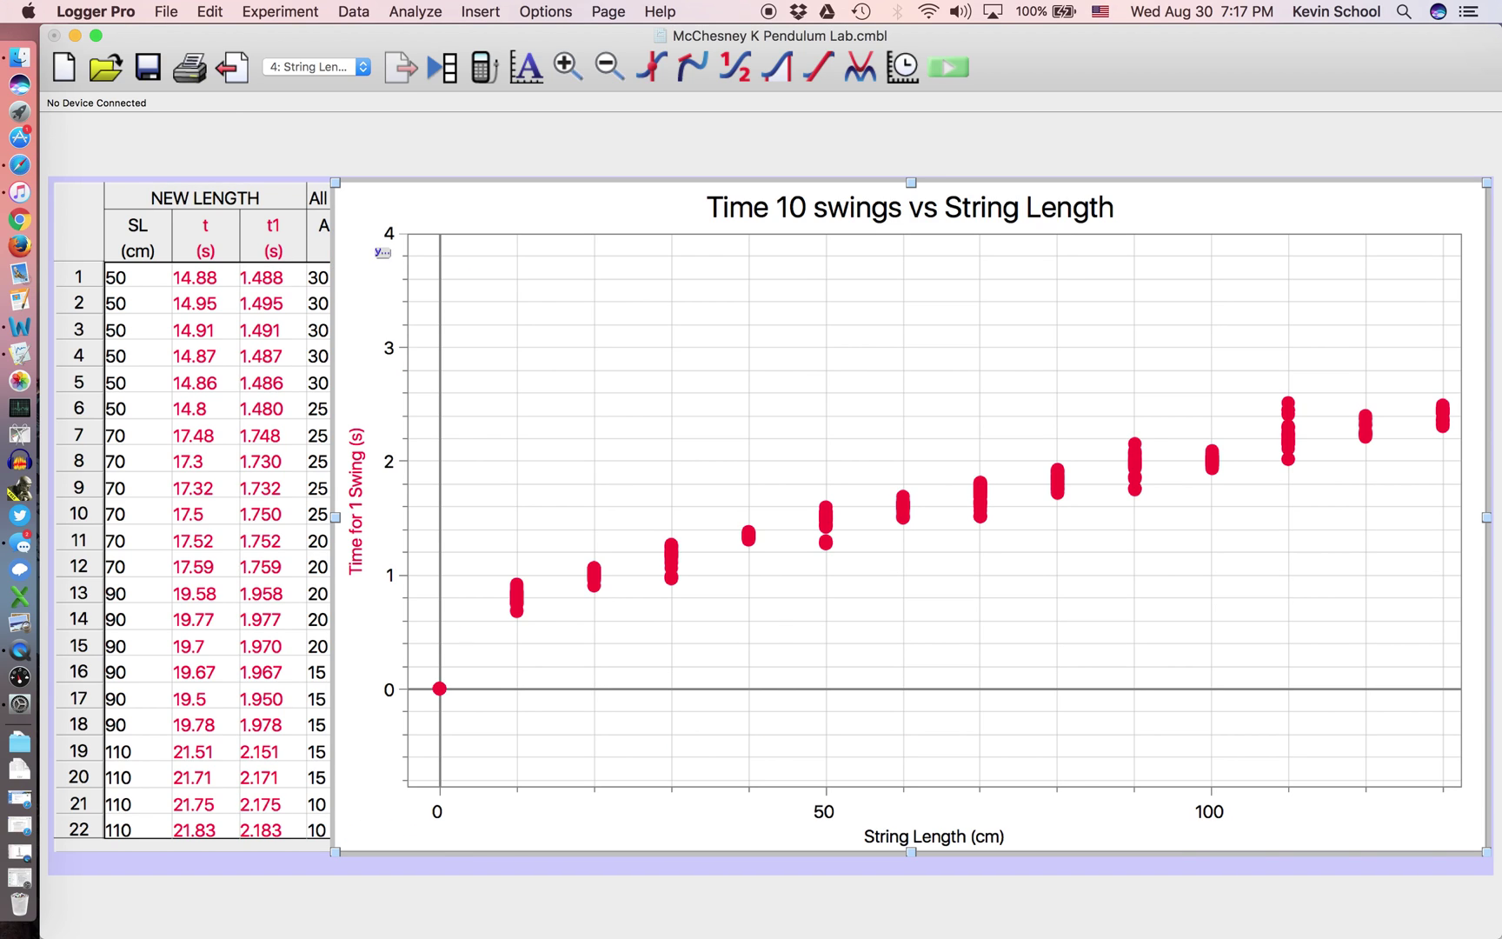
Set the y-axis maximum to 3 and stretch the negative part of the axis until zero sits near the graph's lower edge
click(387, 235)
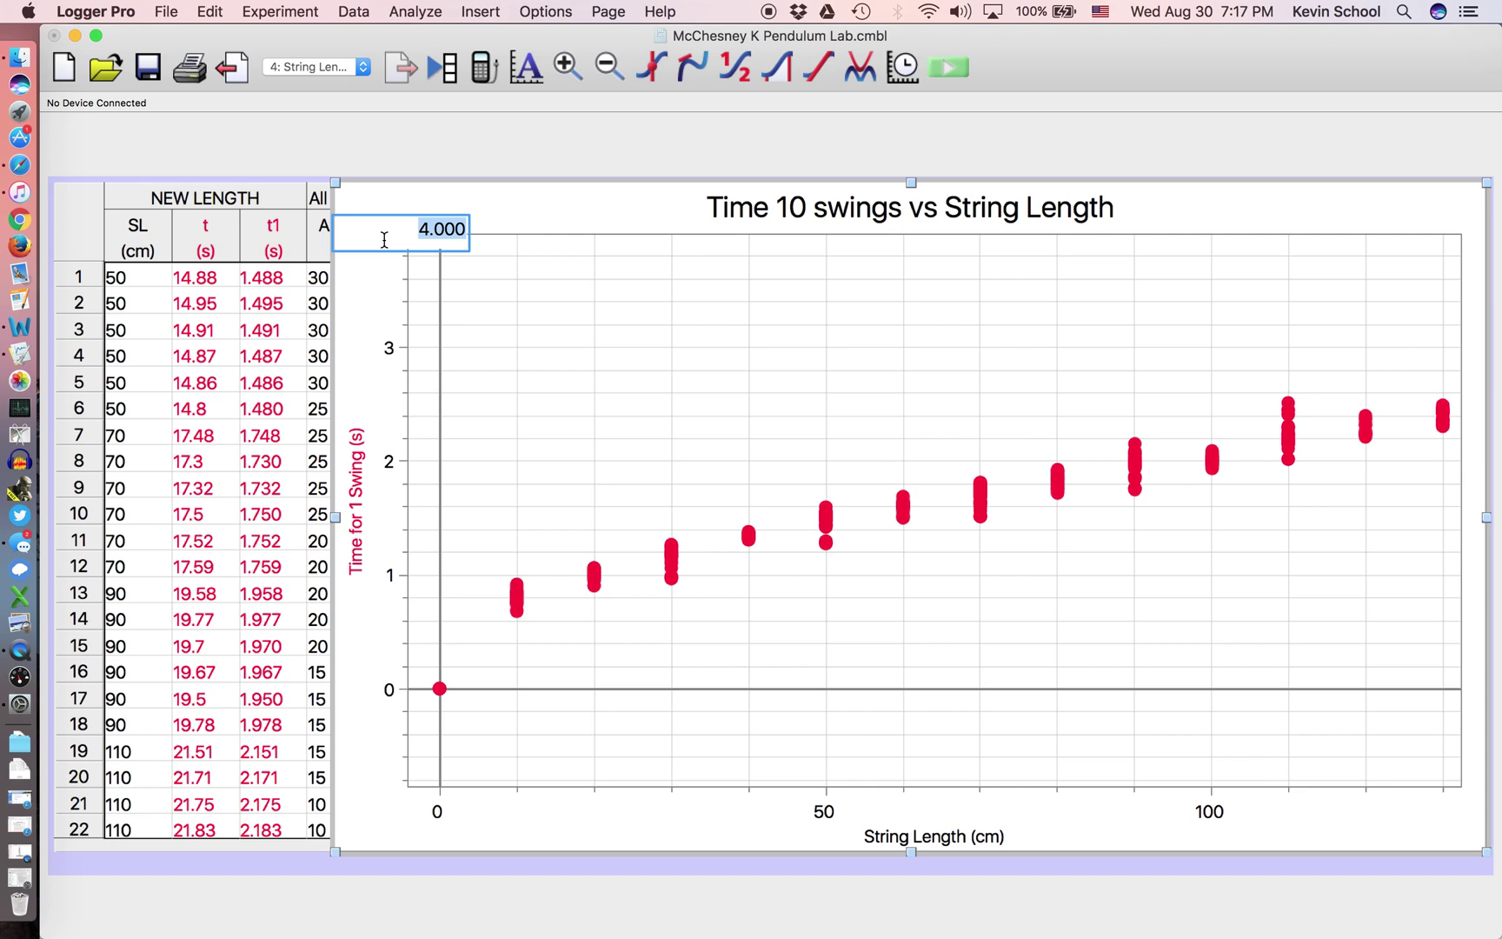
text(3)
key(Return)
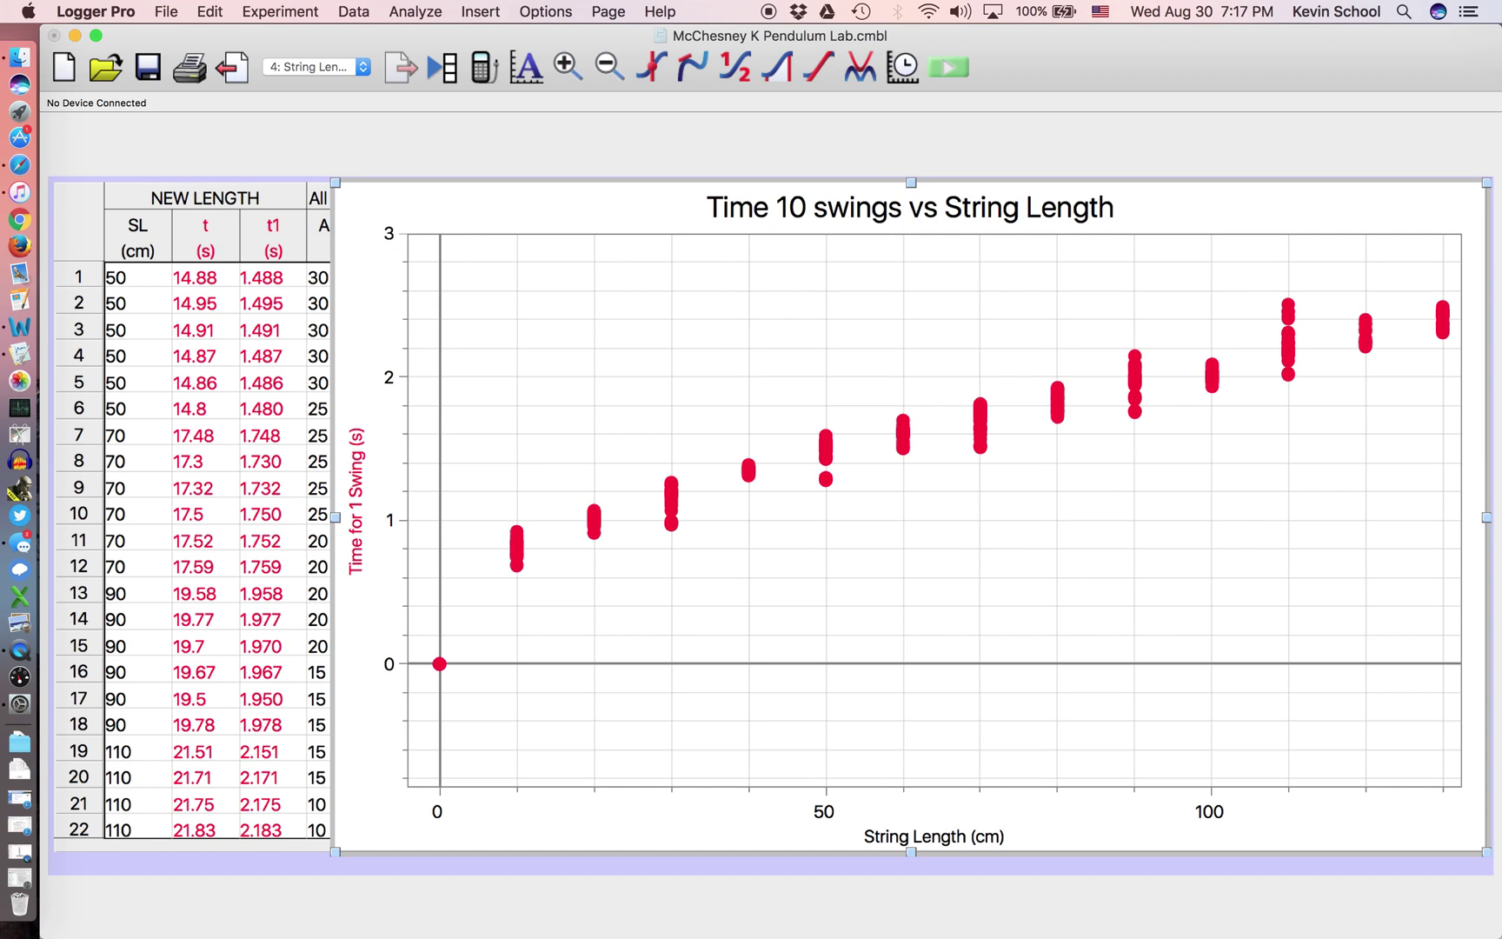
drag(404, 732, 392, 814)
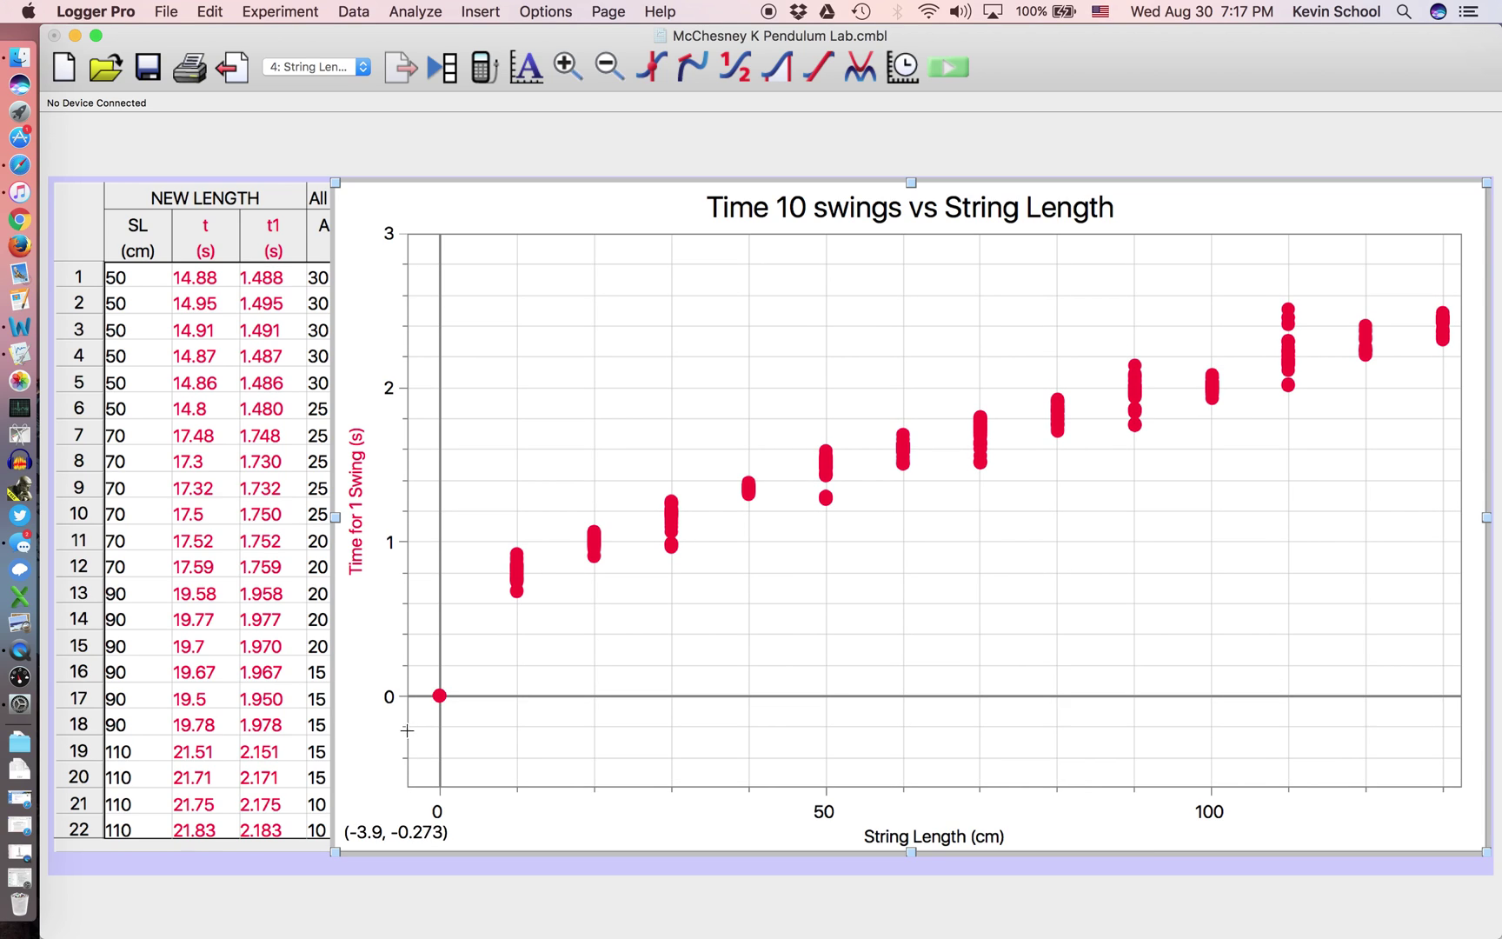
drag(402, 726, 402, 796)
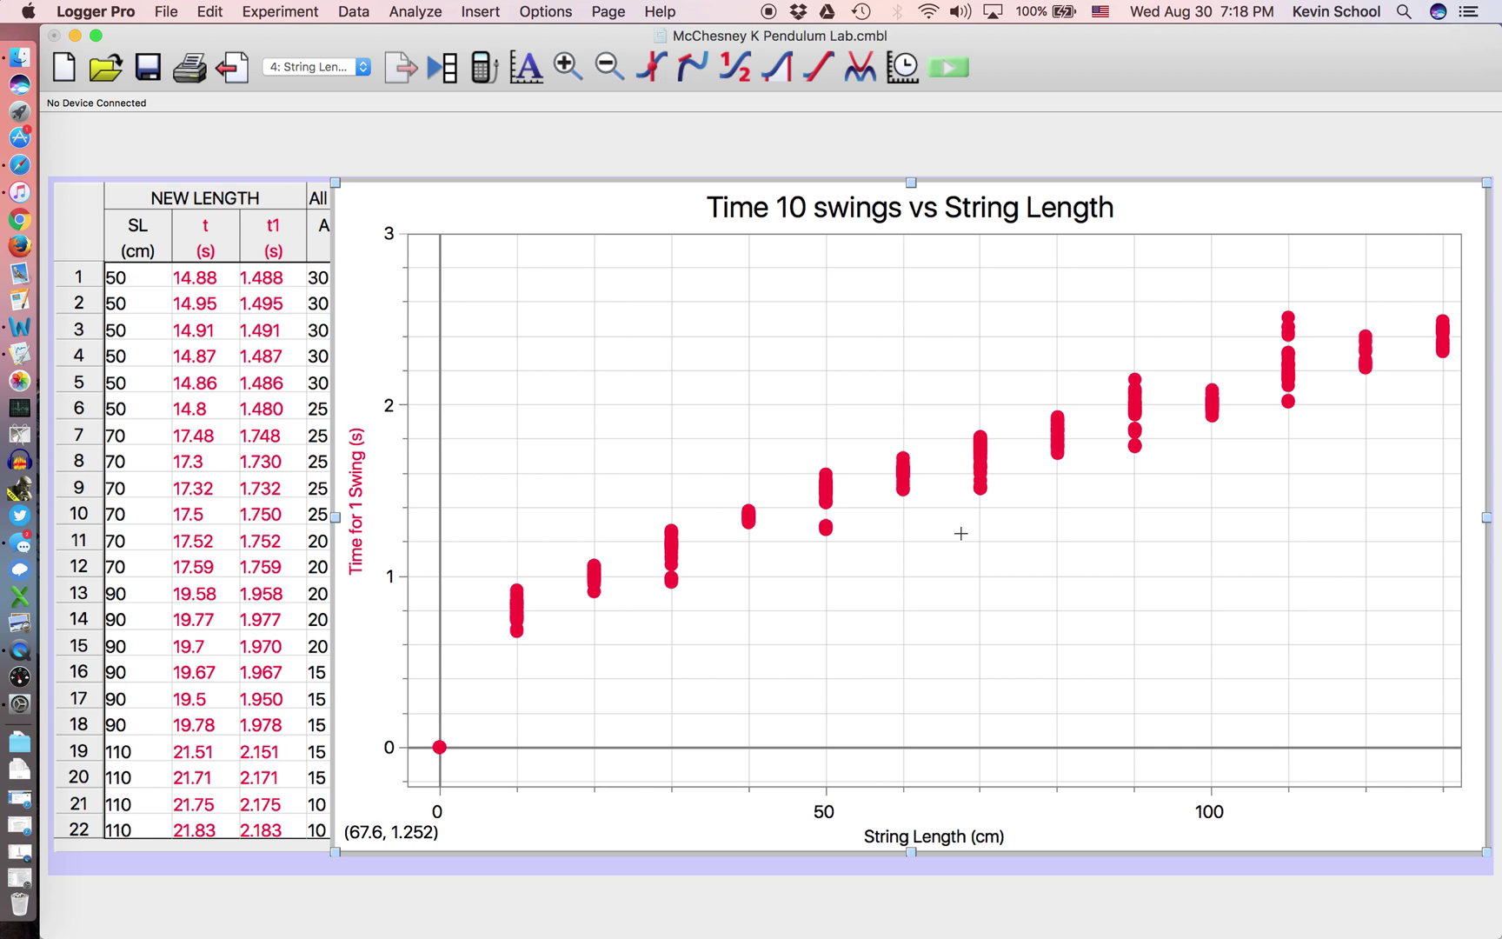
Switch to the Word table of contents to check the Video #2 topics, and return to Logger Pro
key(super+Tab)
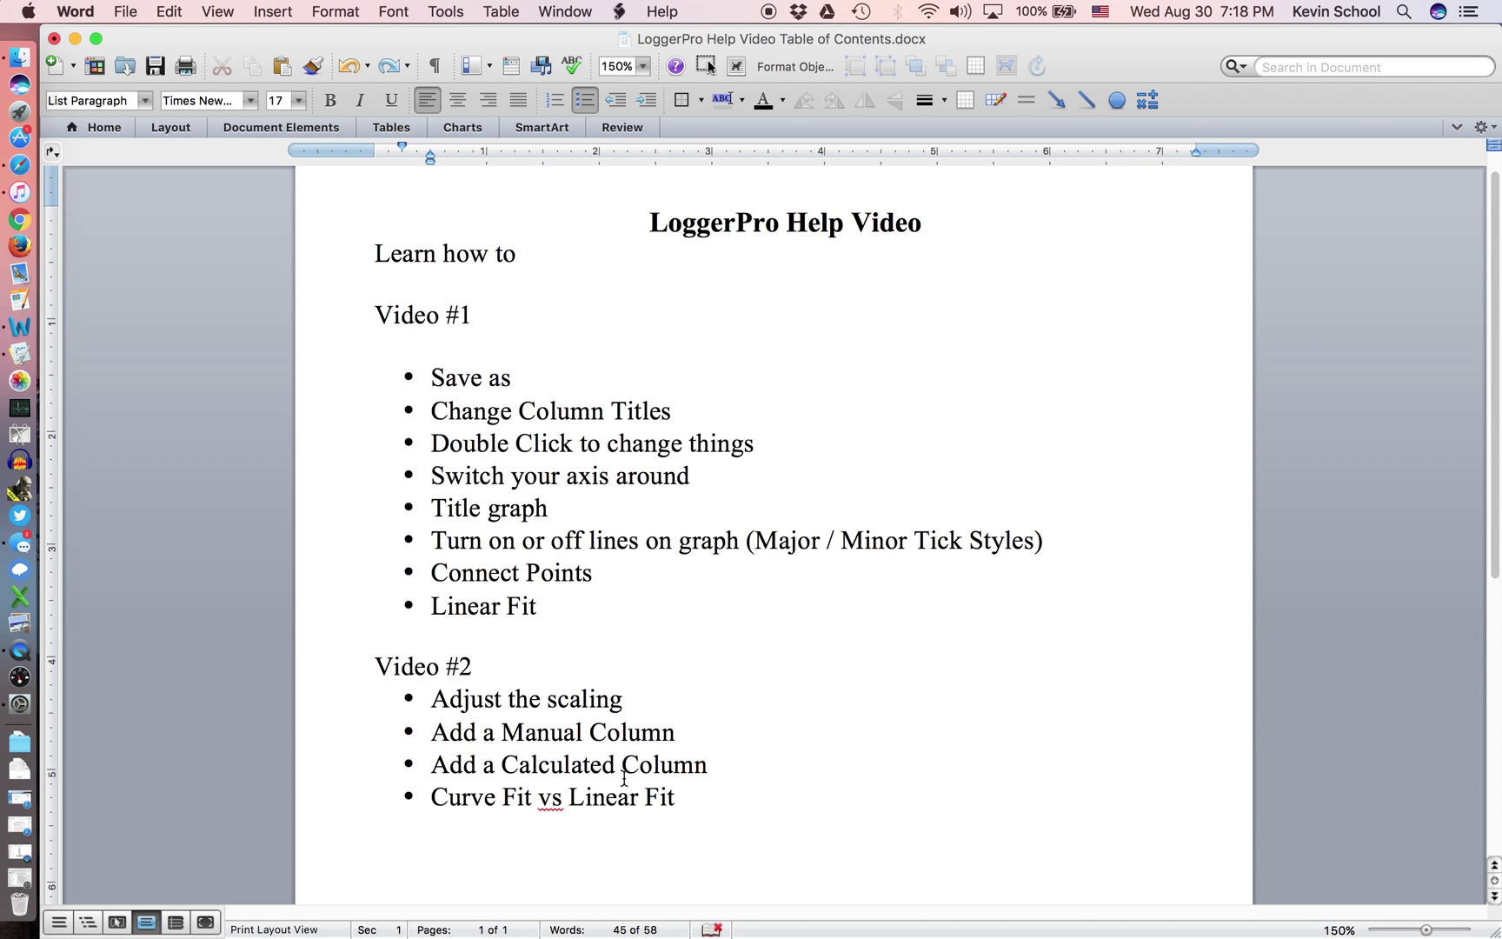
key(super+Tab)
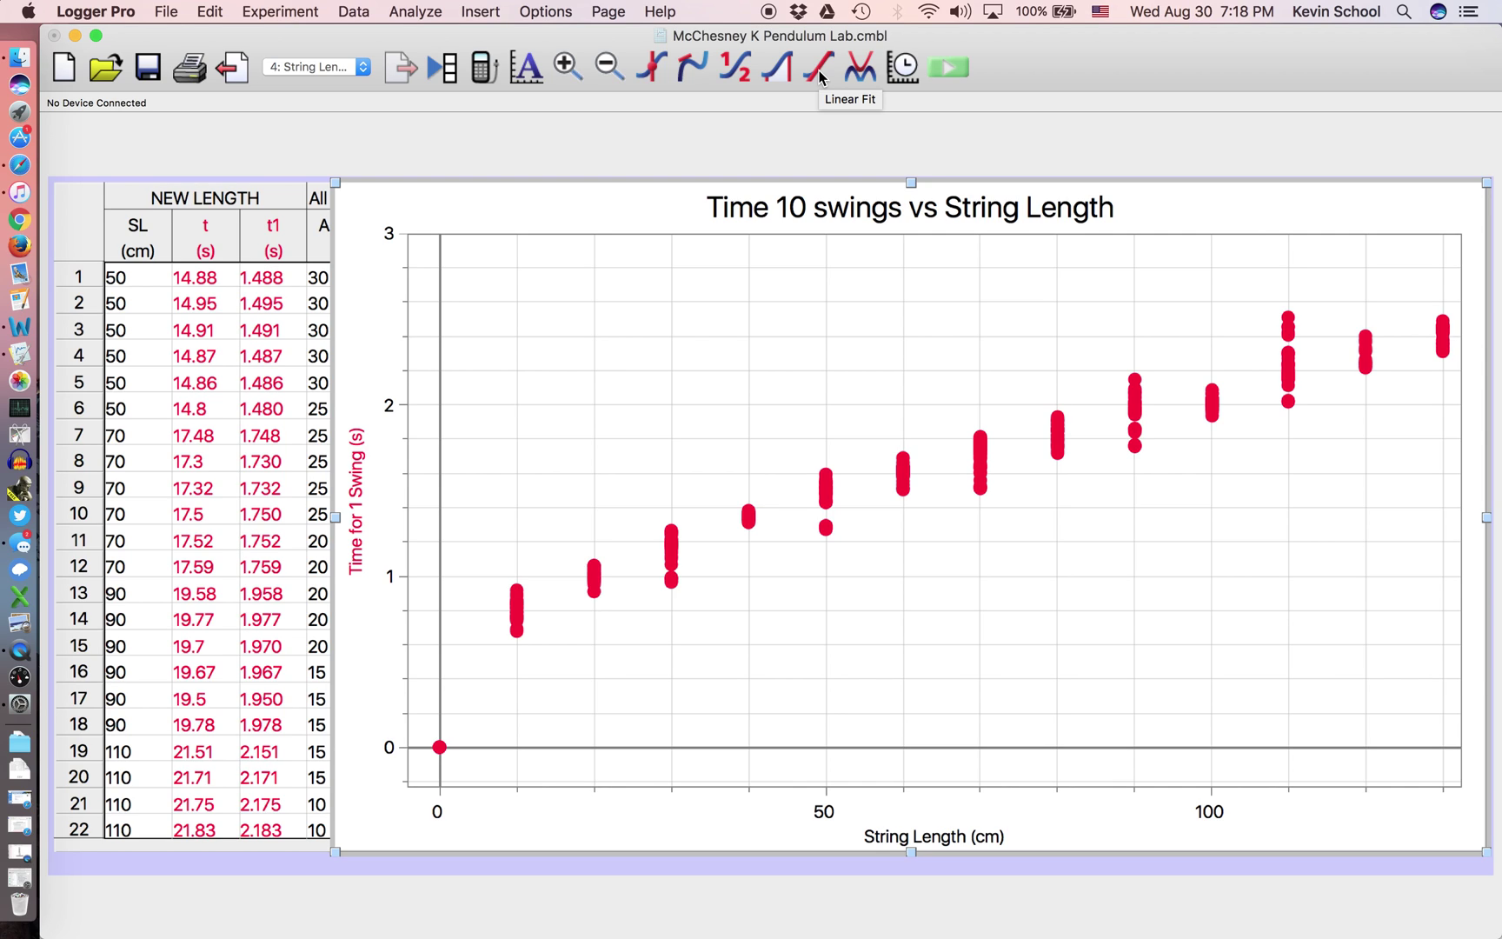
Try a linear fit on the Time for 1 Swing data, and remove it from the graph
click(427, 8)
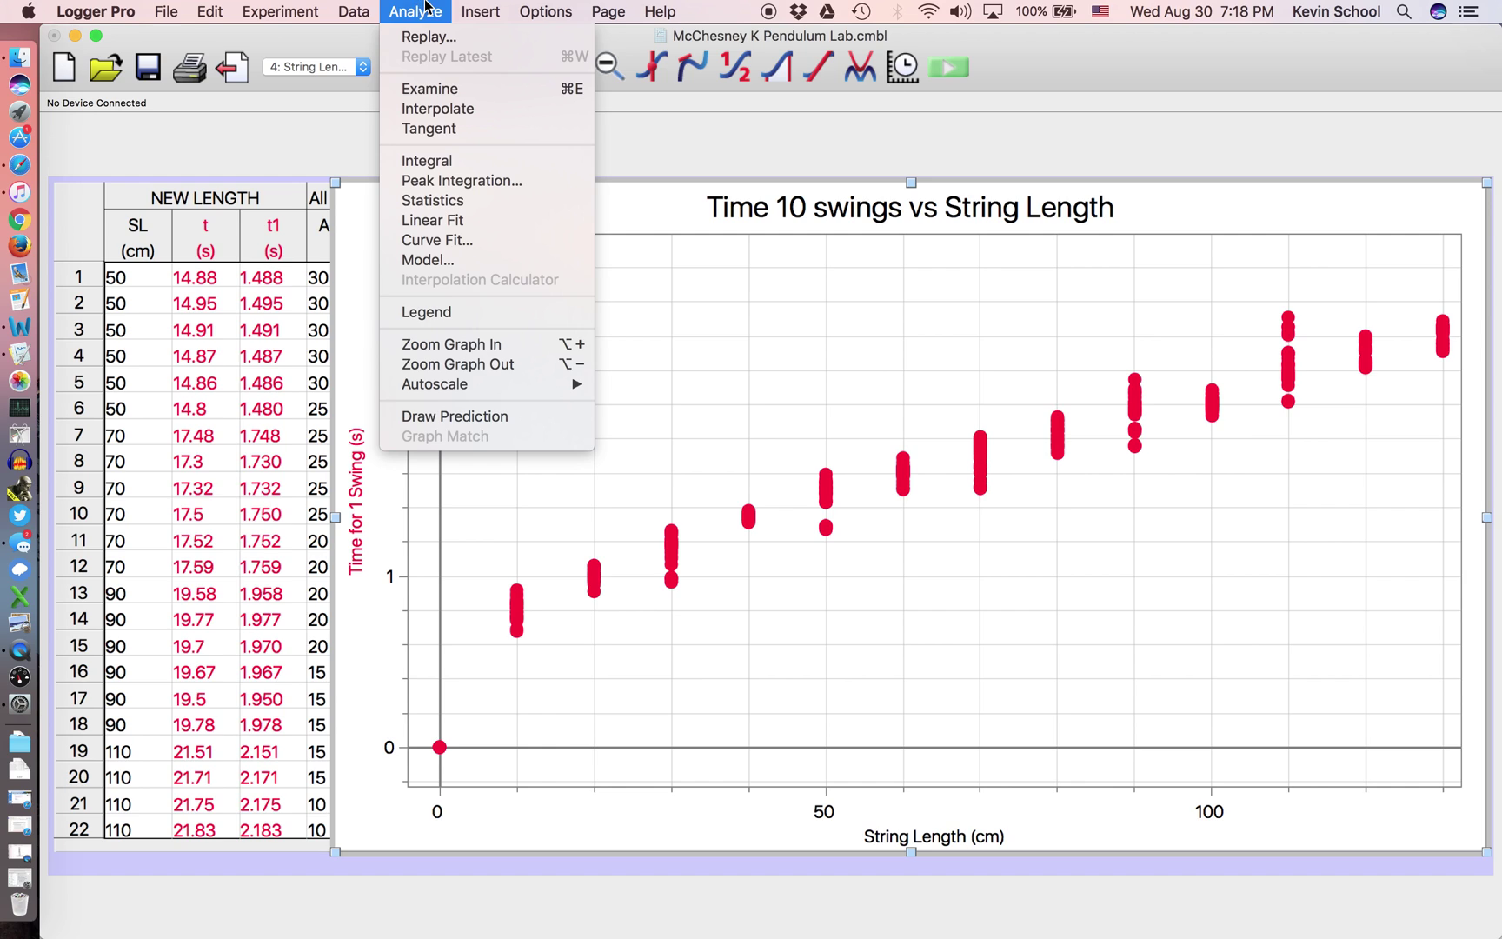
click(433, 222)
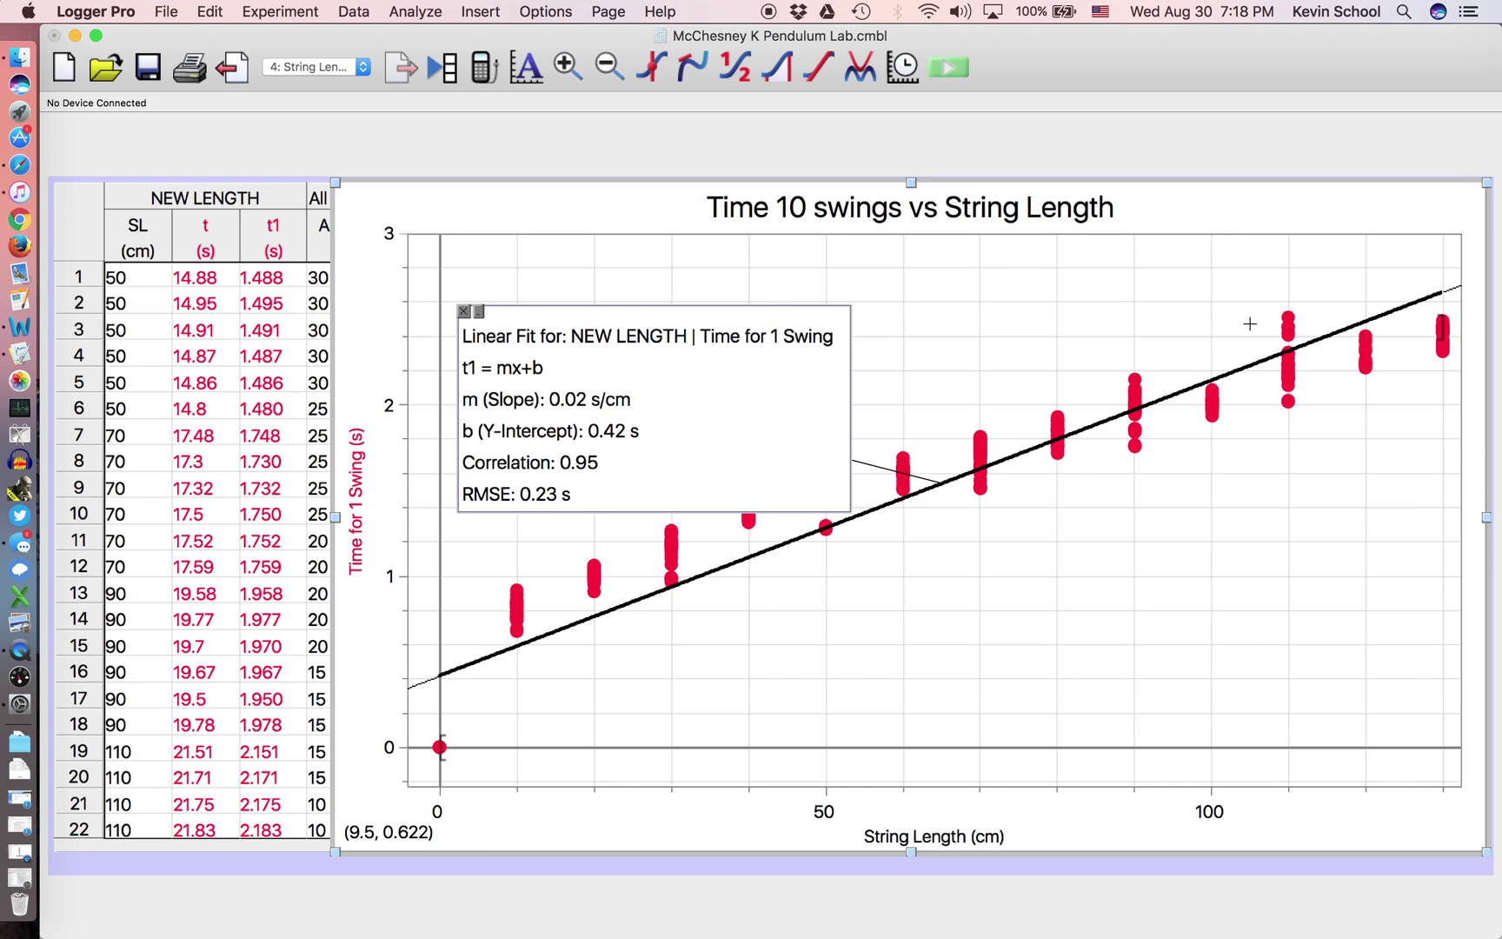
drag(747, 308, 744, 296)
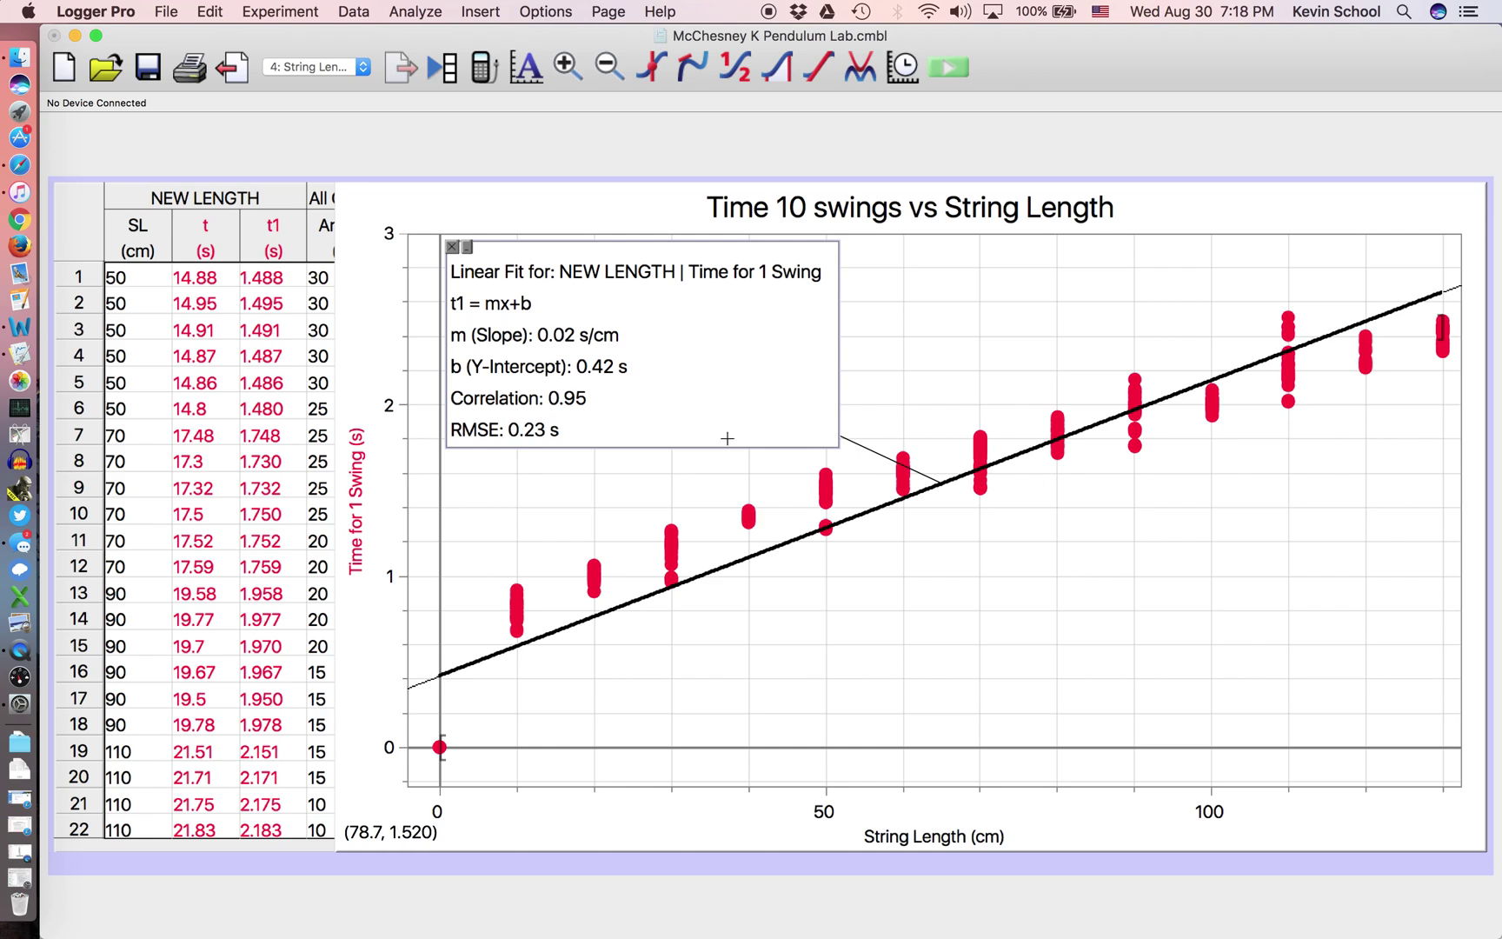
click(452, 248)
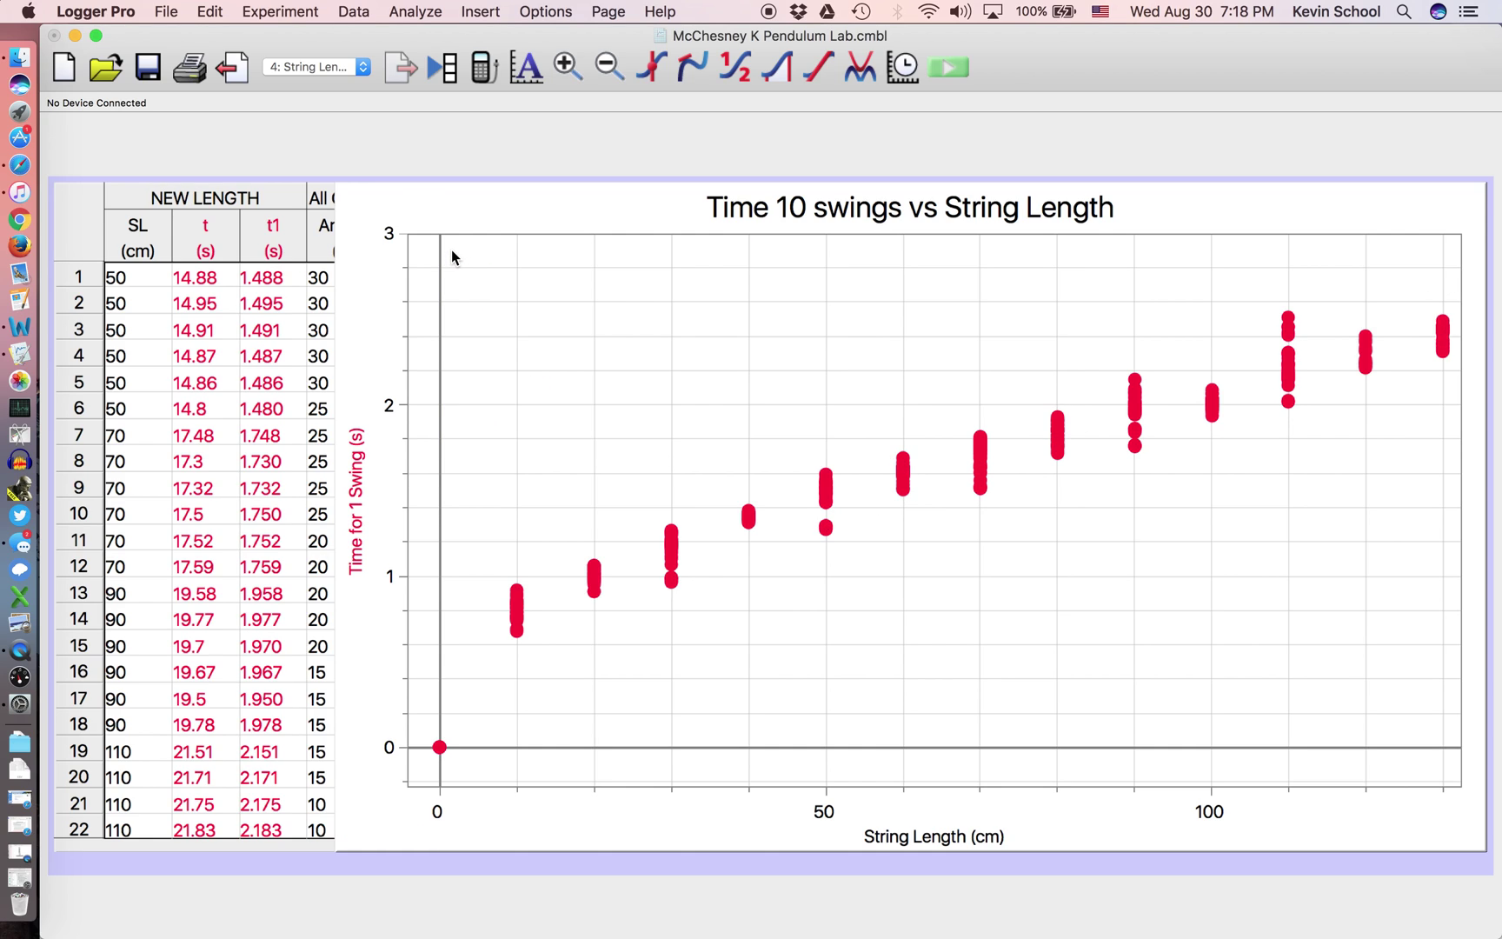
Start a Curve Fit on the Time for 1 Swing data, browse the equations, and preview the proportional (Ax) and linear (mx+b) fits
click(863, 70)
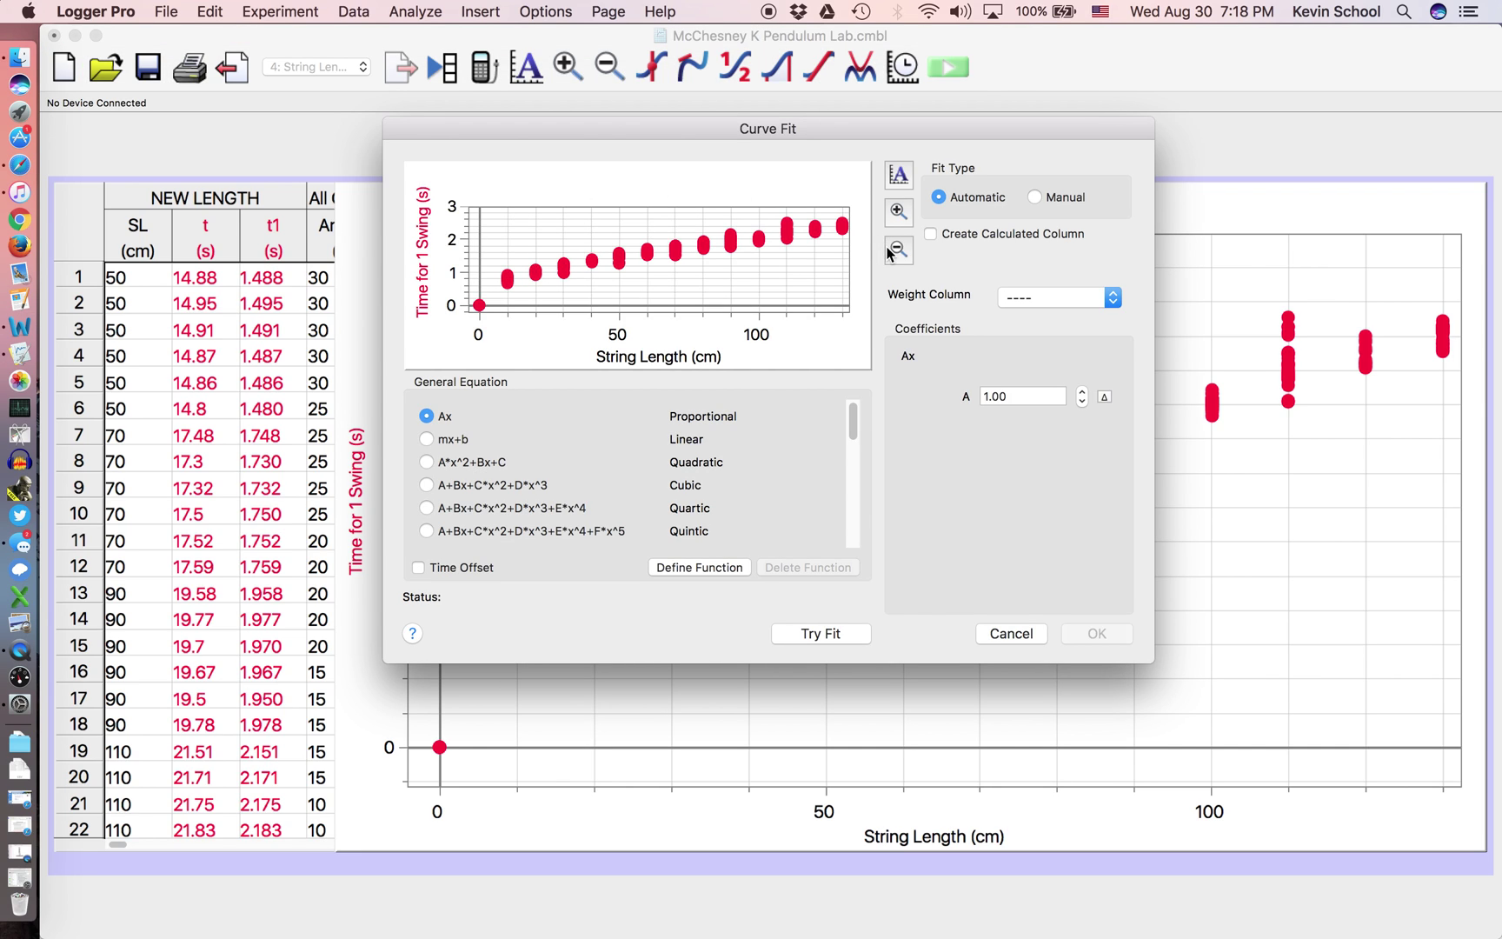
drag(857, 418, 857, 371)
drag(853, 430, 853, 458)
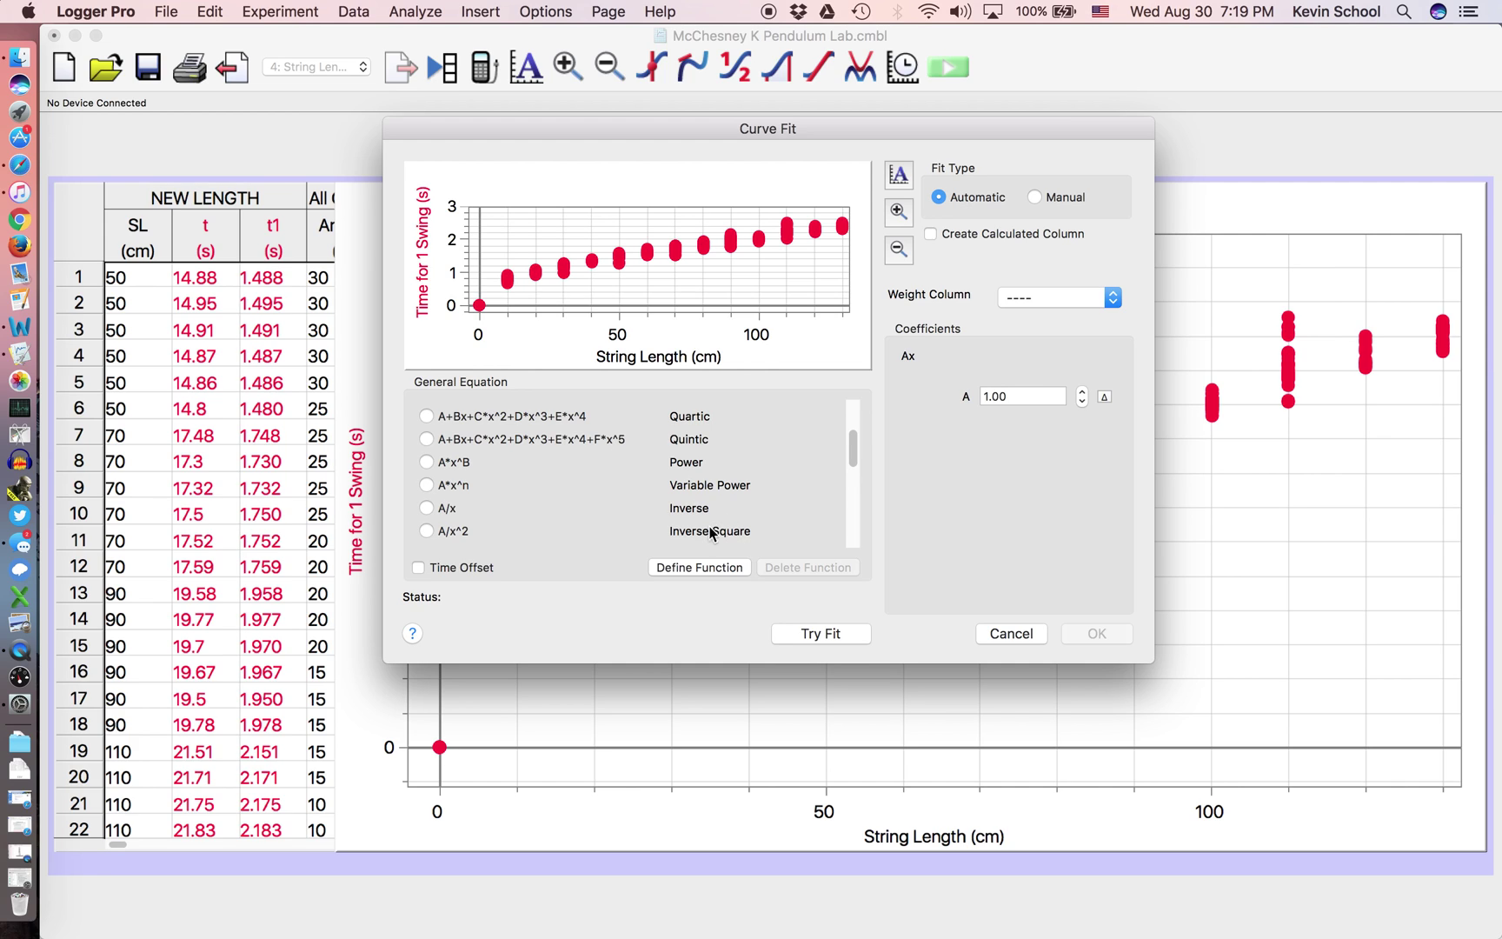
click(850, 413)
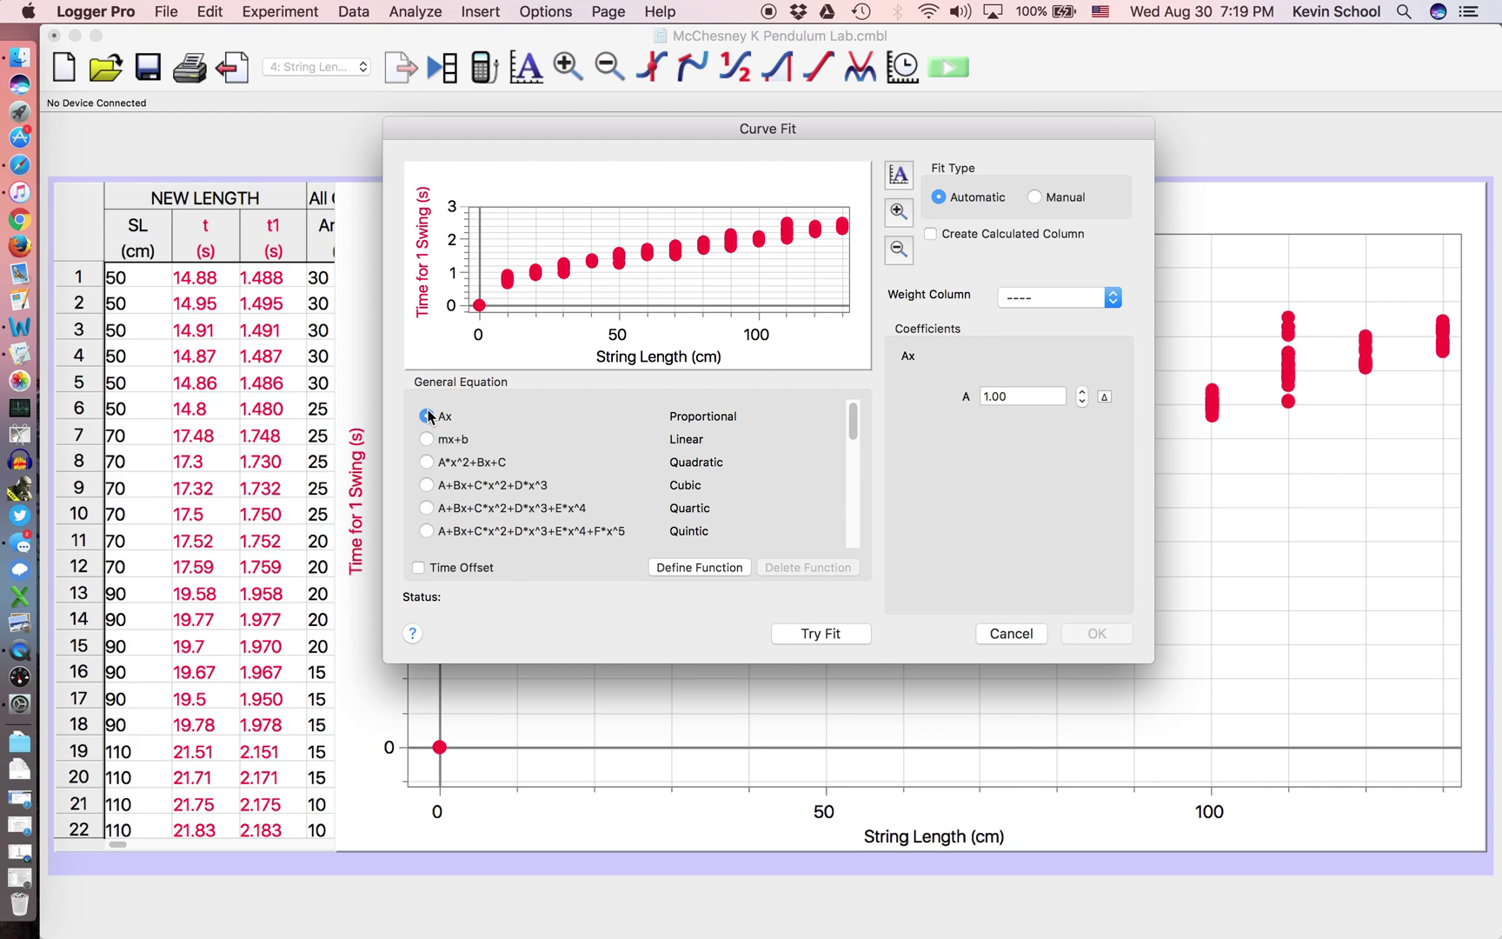
click(821, 633)
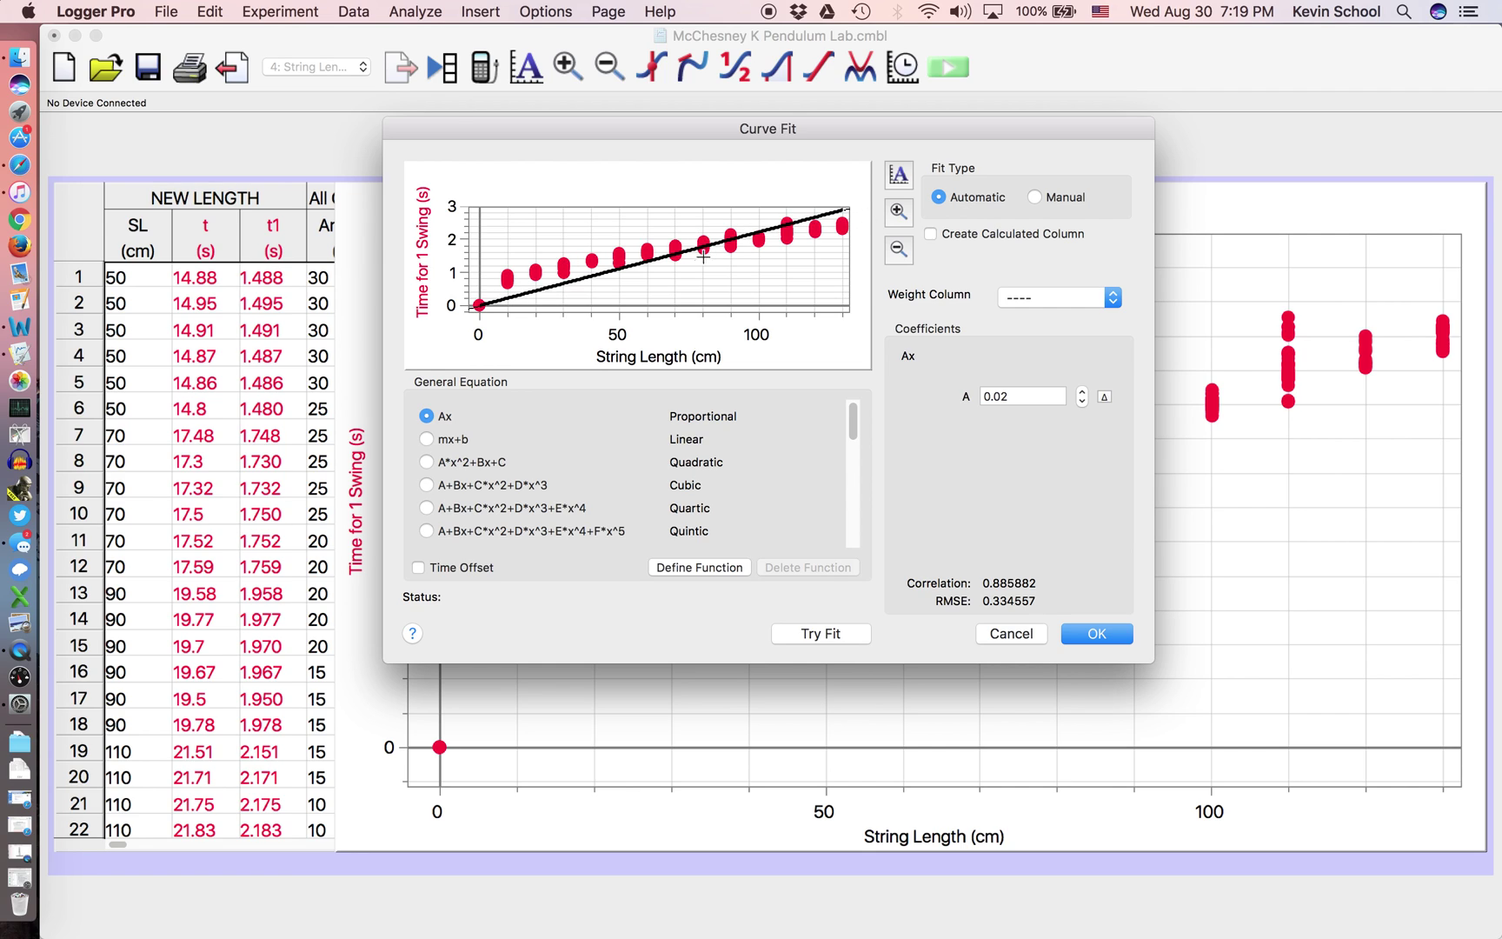
click(427, 439)
click(816, 631)
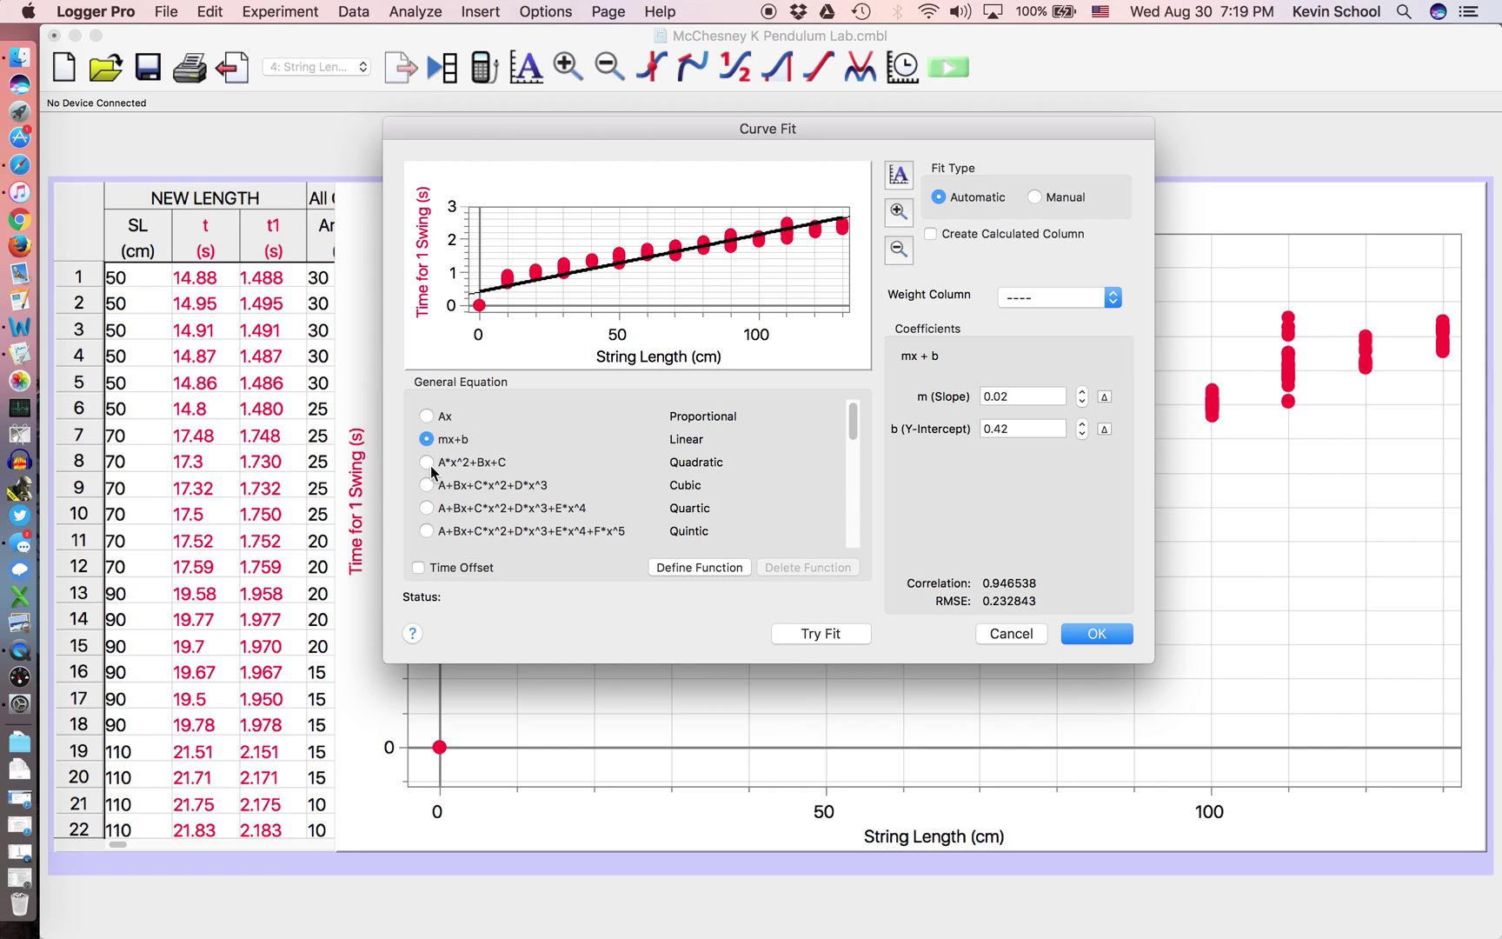
Apply an automatic quadratic fit (A*x^2+Bx+C) to the graph and move its results box to the empty area below the curve
click(427, 462)
click(823, 633)
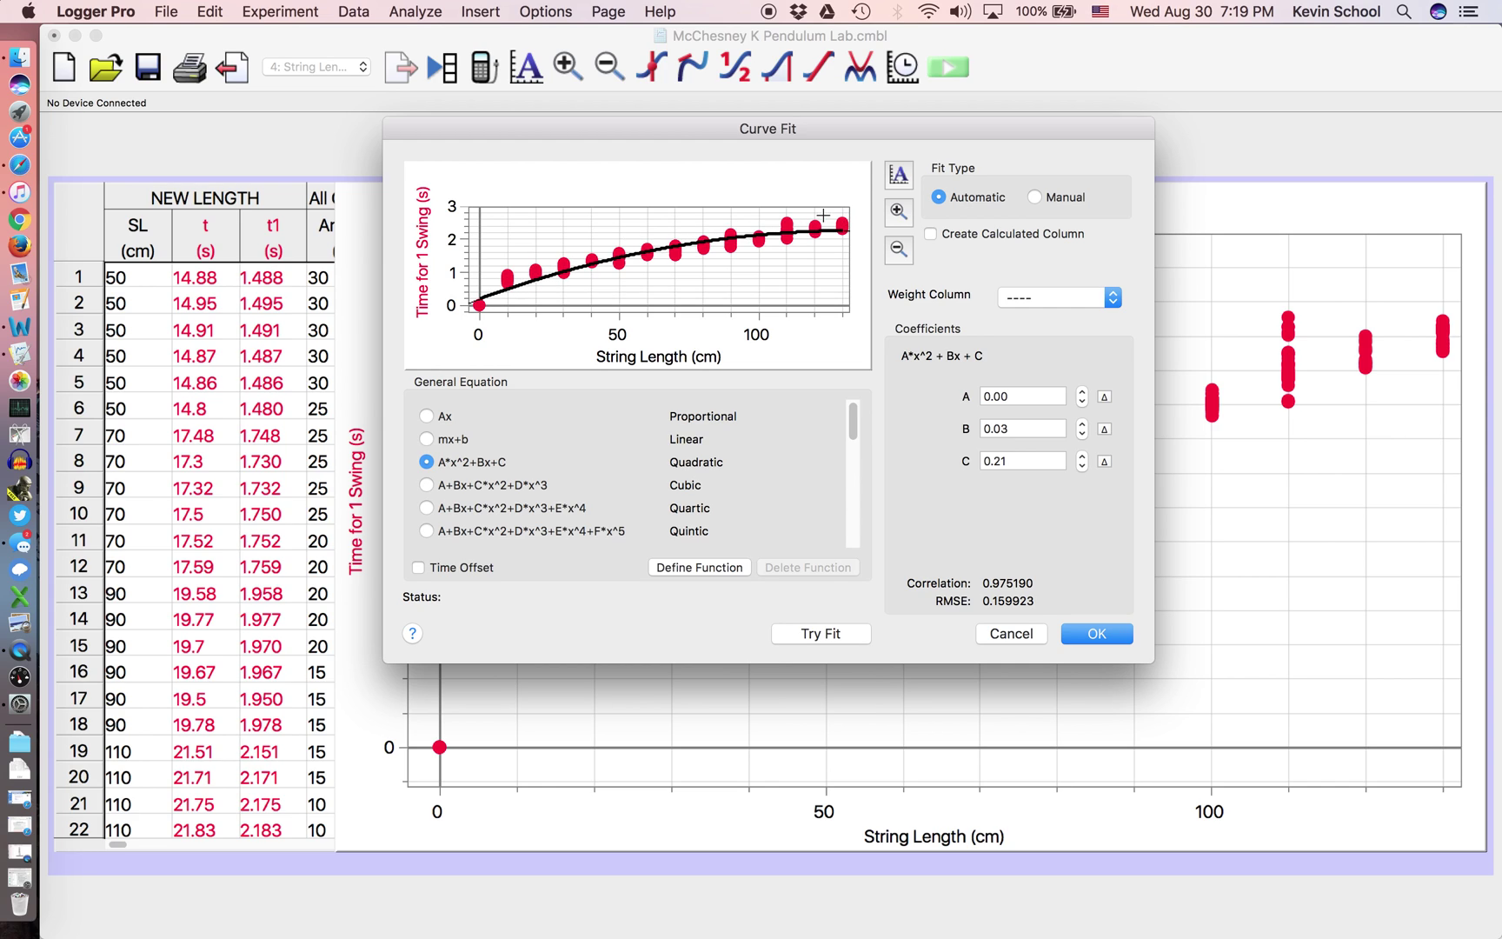
click(1097, 635)
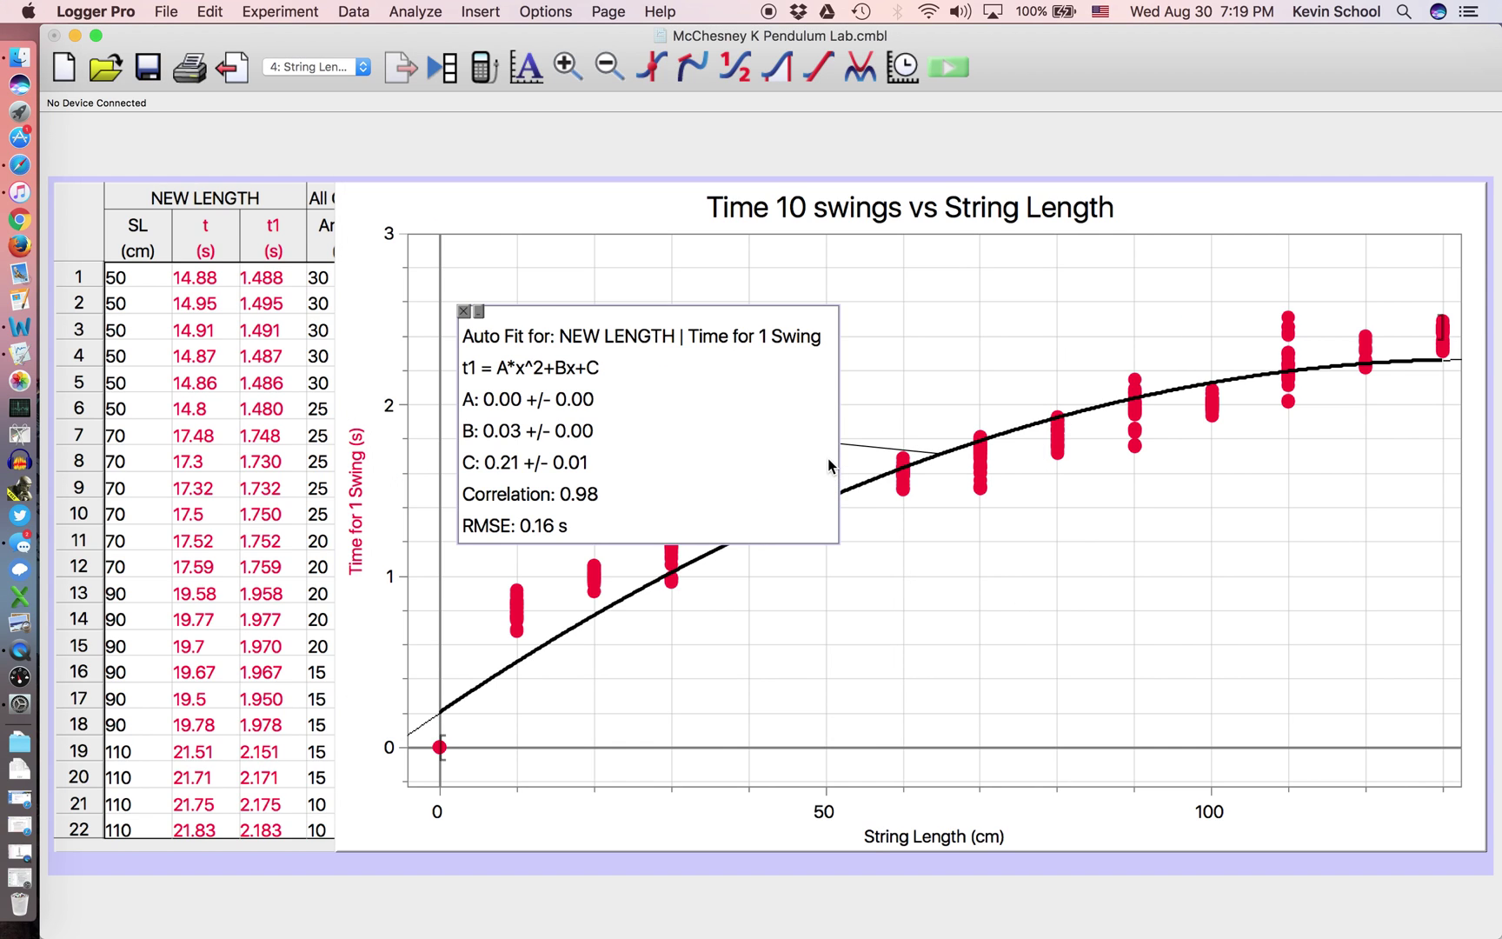
drag(744, 440, 1308, 627)
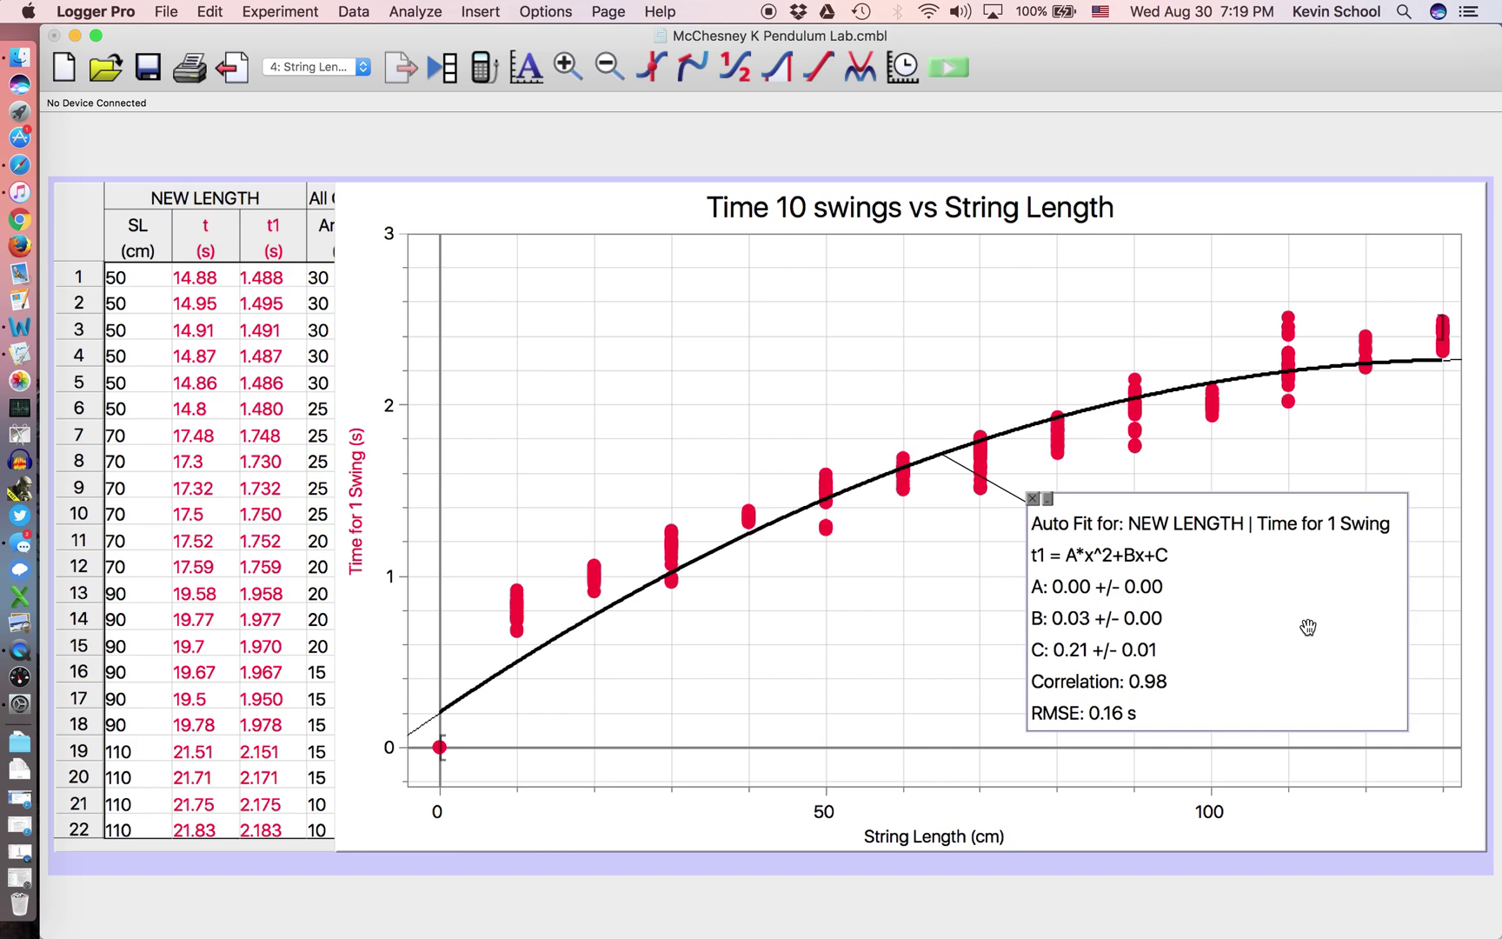
Hide the standard error values in the quadratic fit's results box and collapse the box to its heading
double_click(1246, 581)
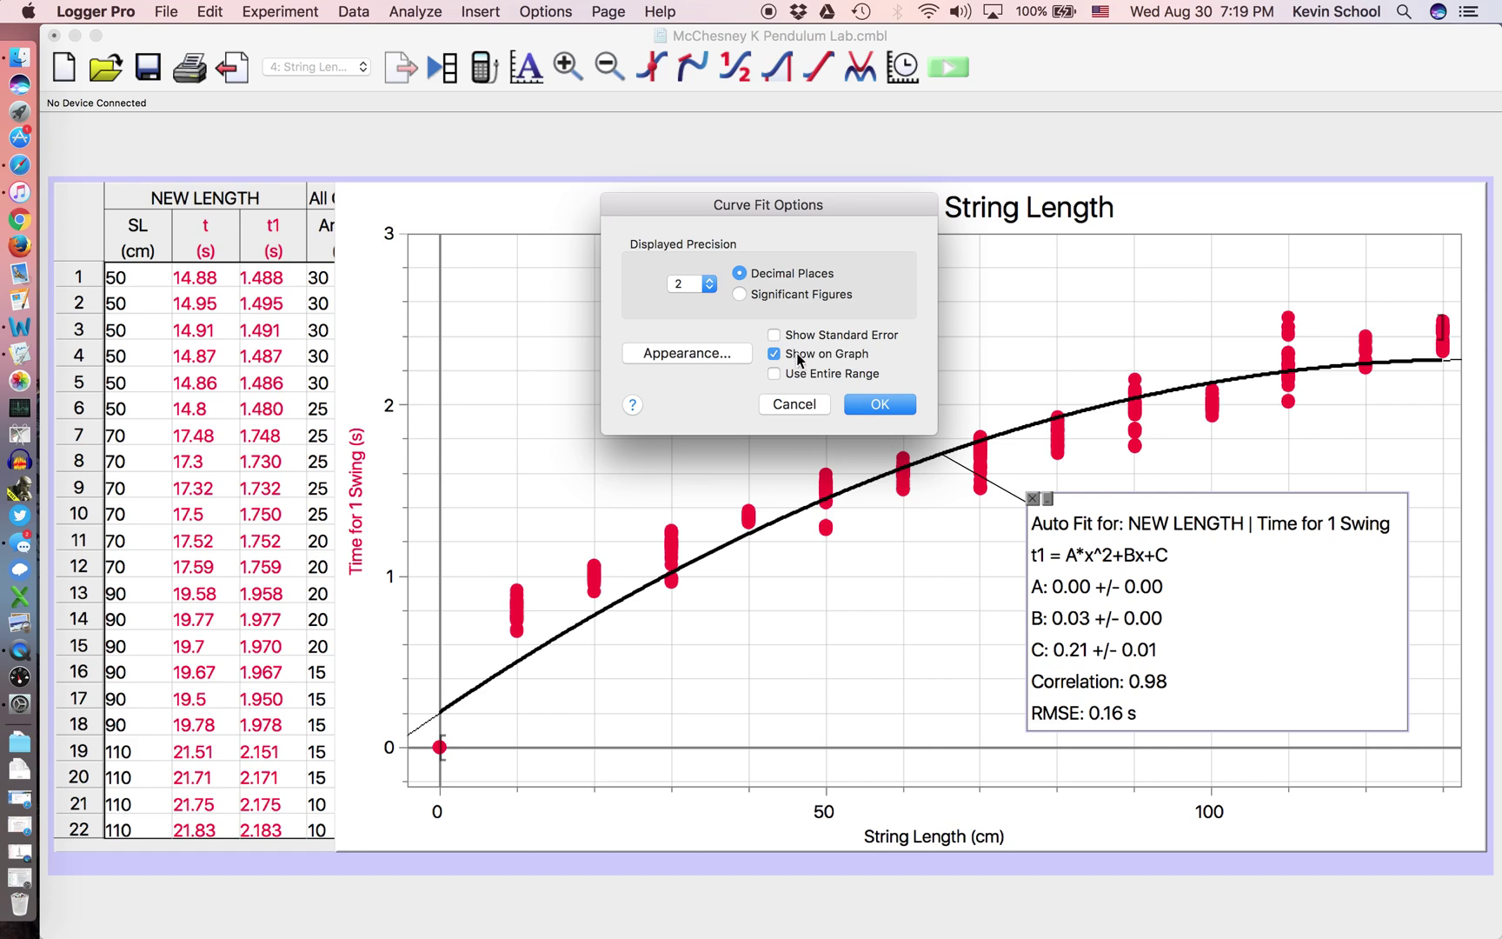
click(878, 404)
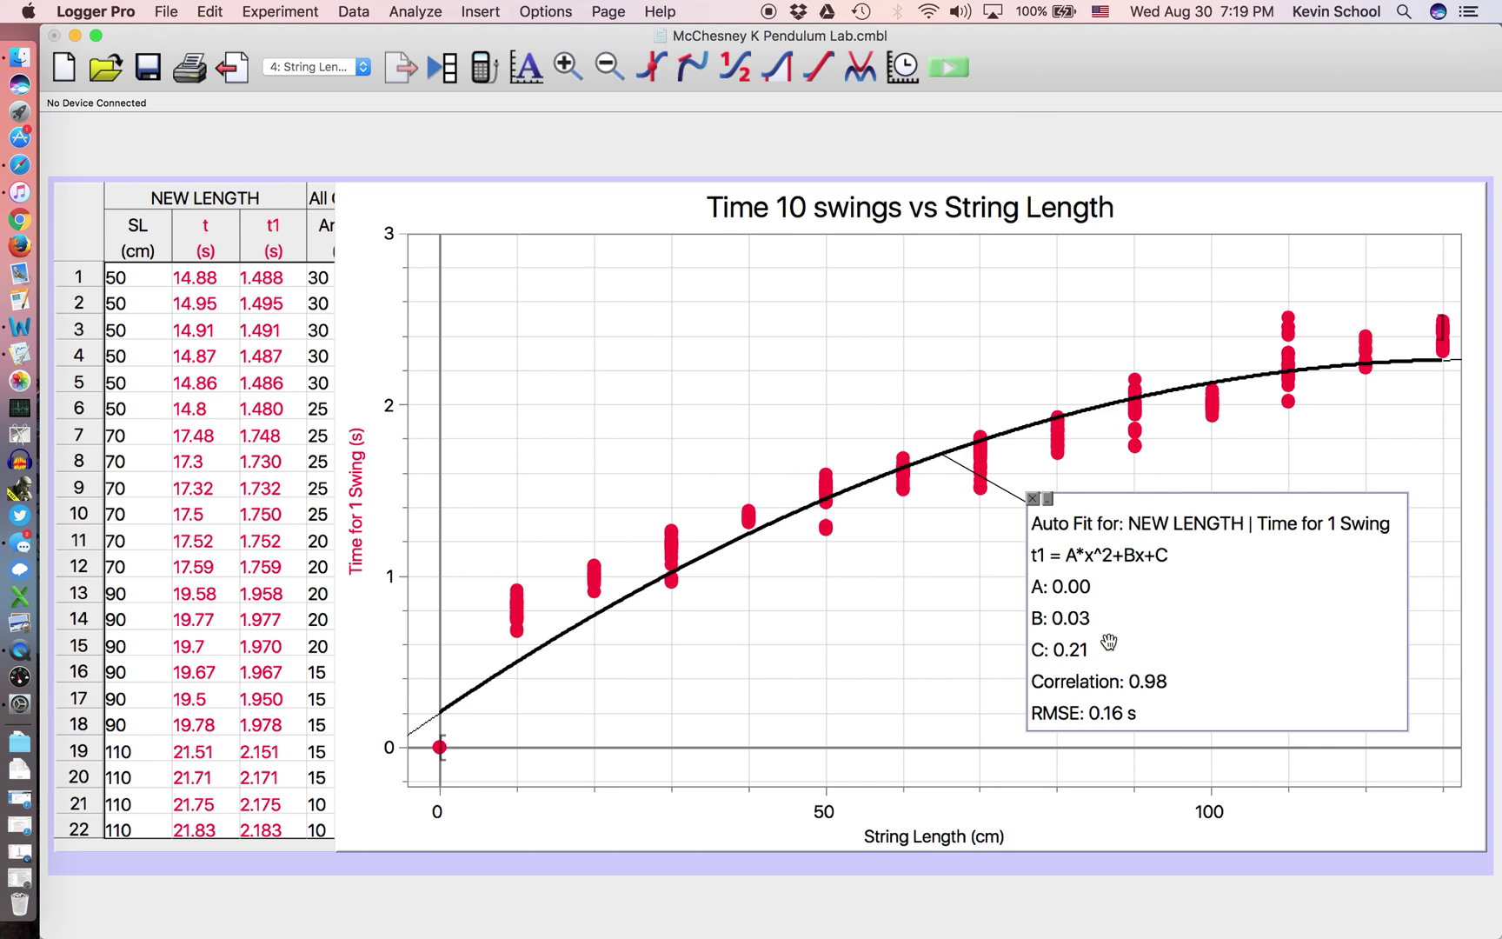
click(1050, 500)
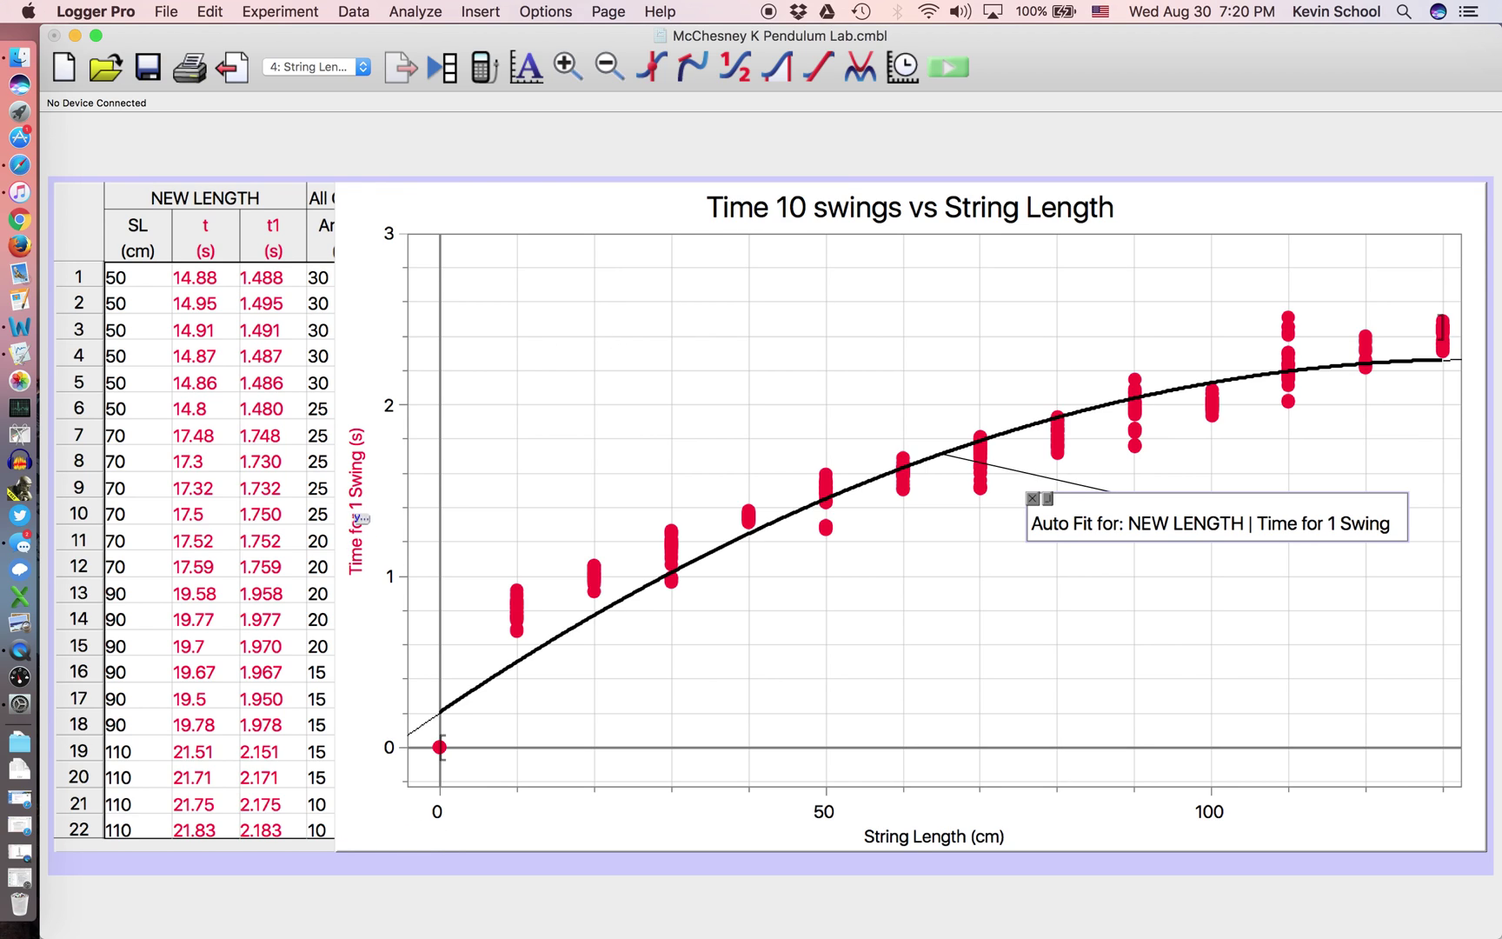
Change the graph title to "Time 1 swings vs String Length"
double_click(840, 280)
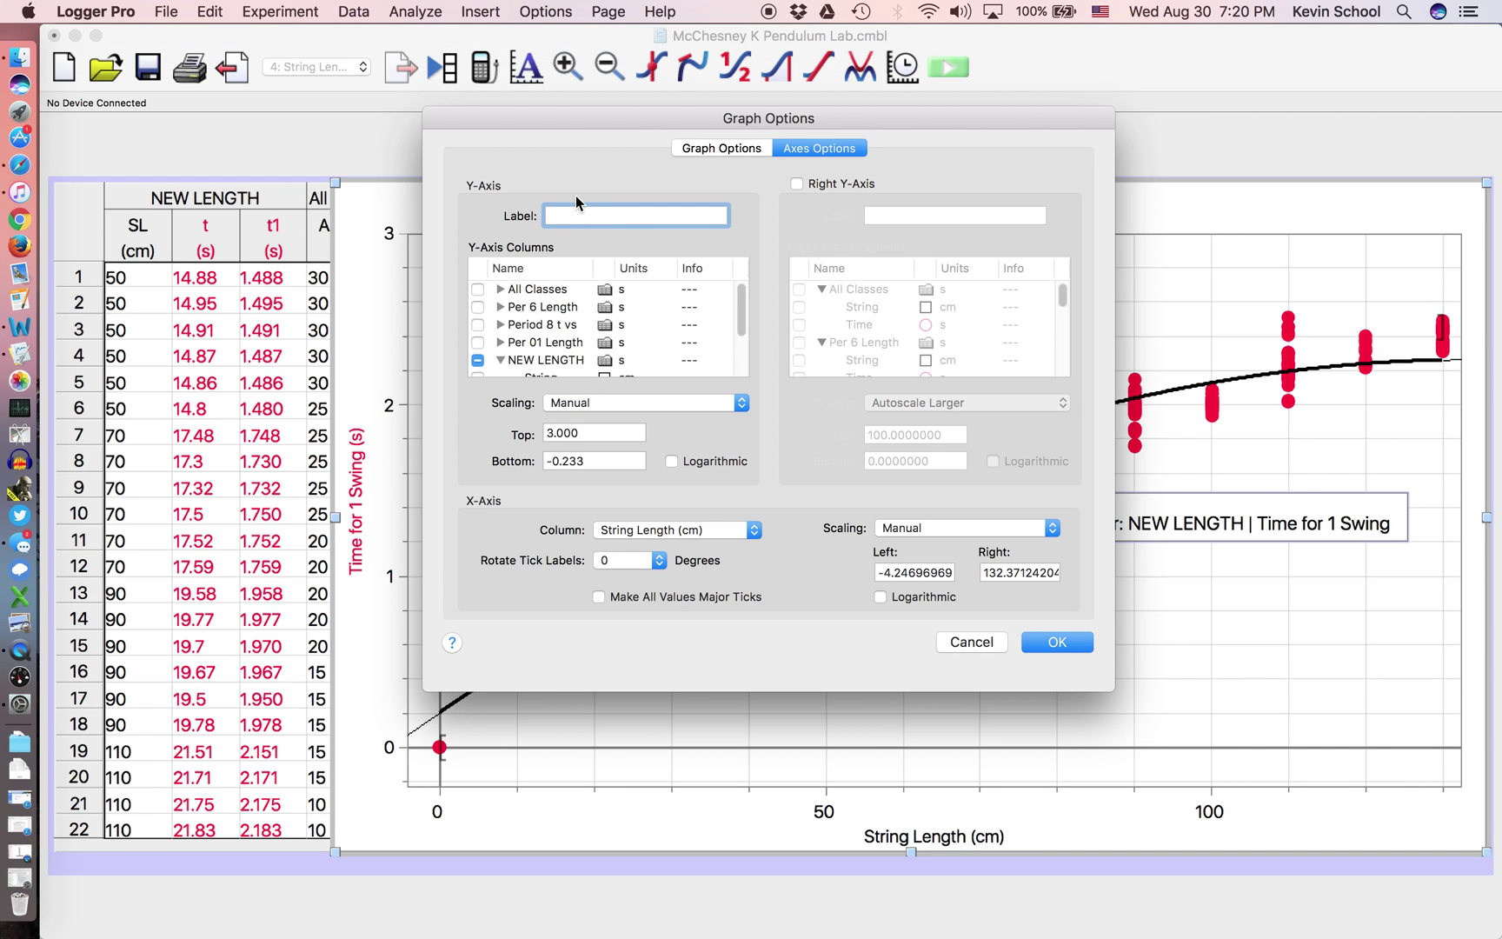
click(723, 148)
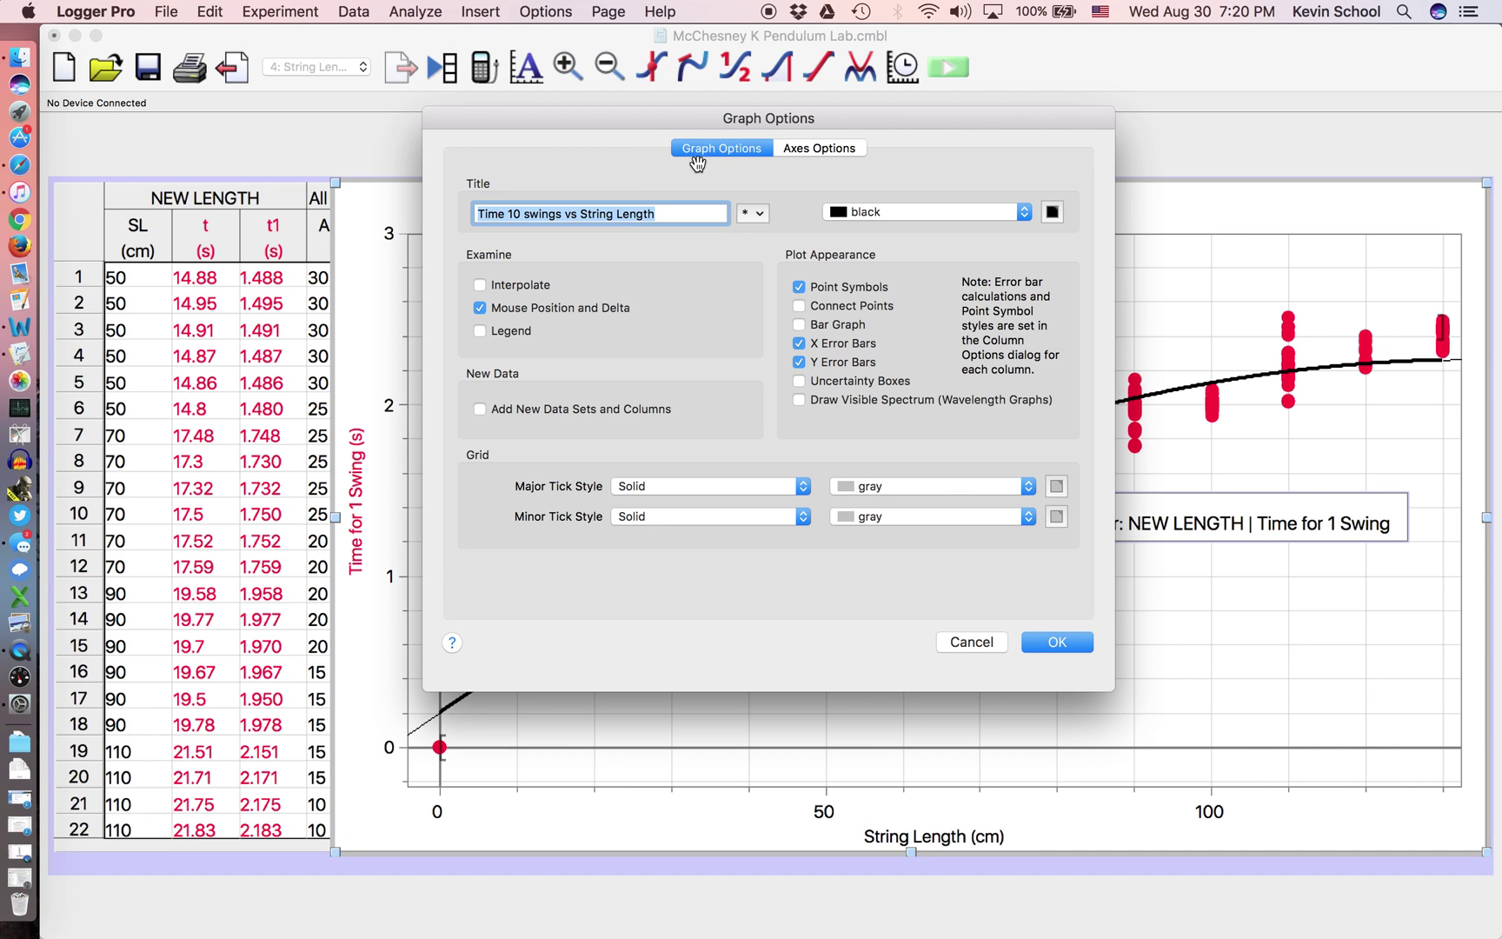
click(509, 215)
key(BackSpace)
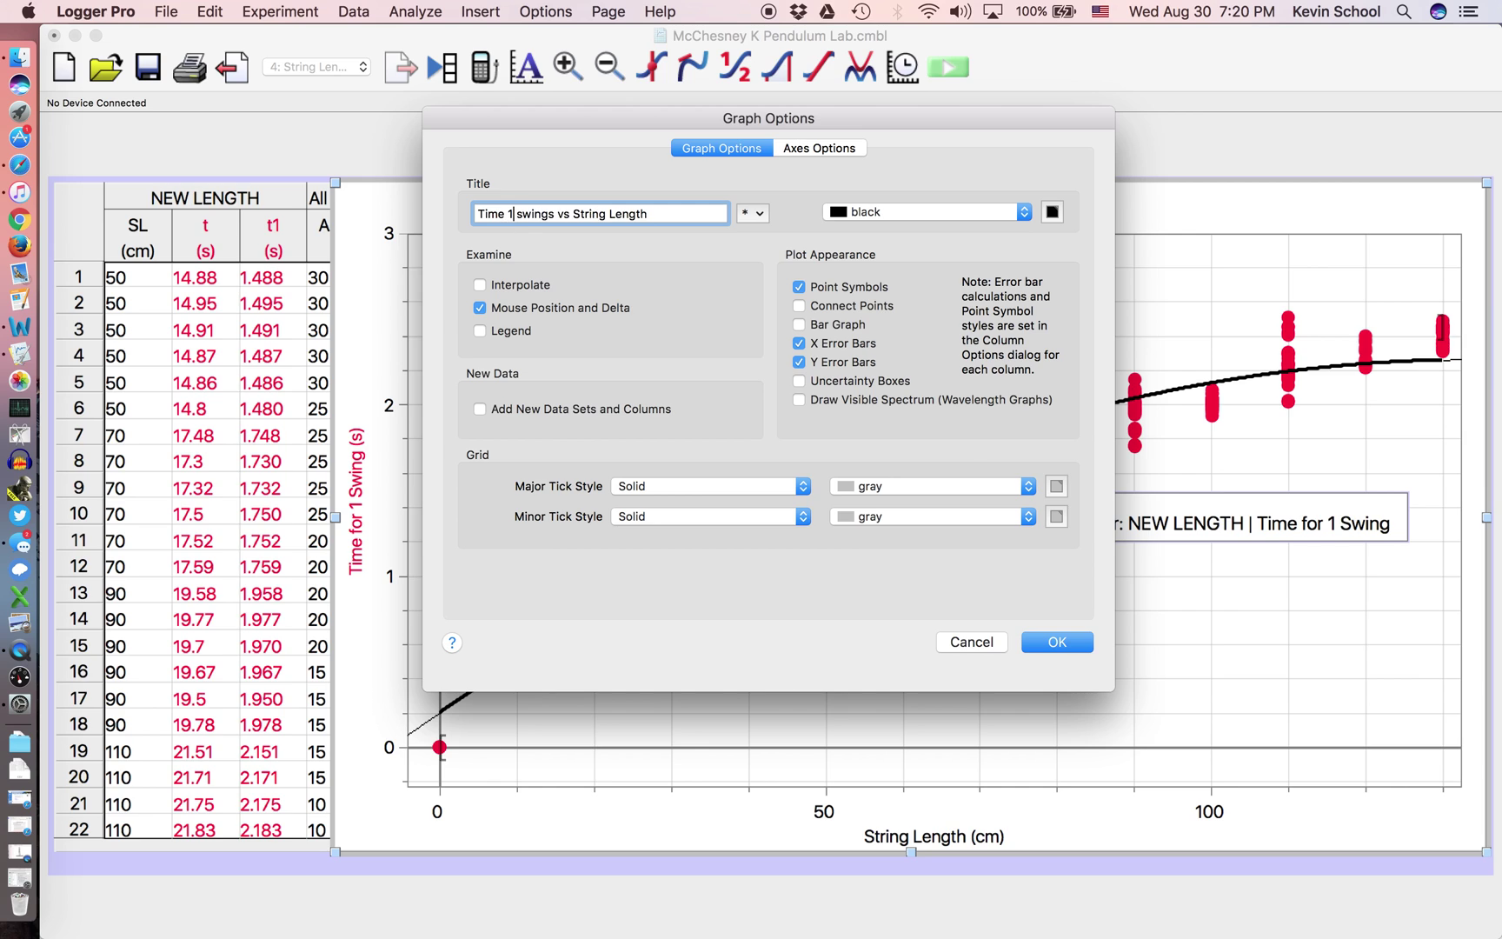
click(1063, 643)
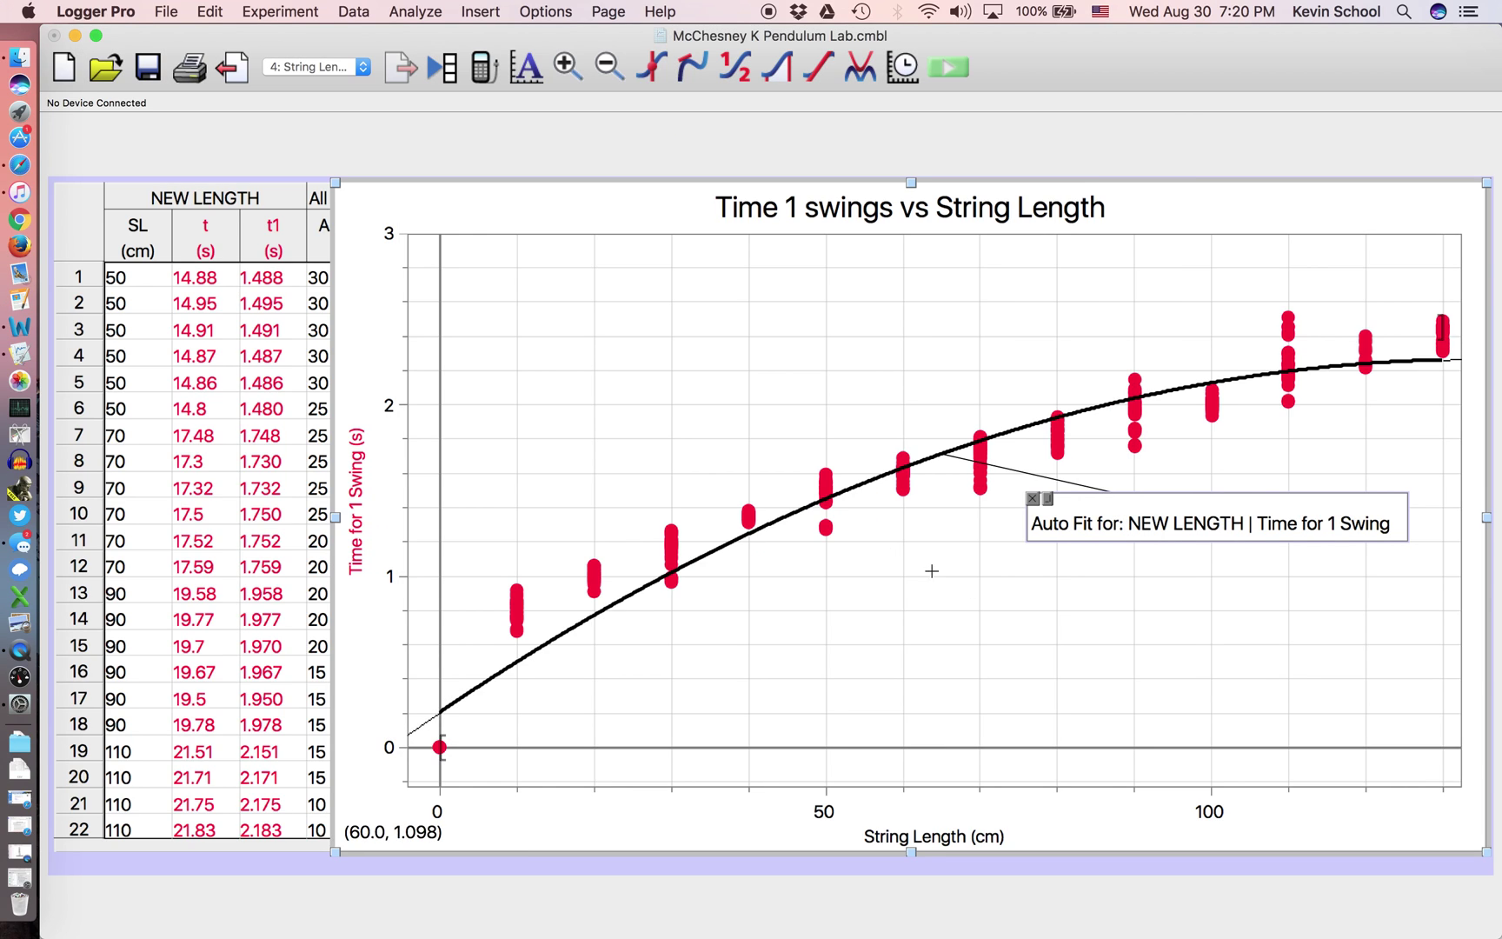